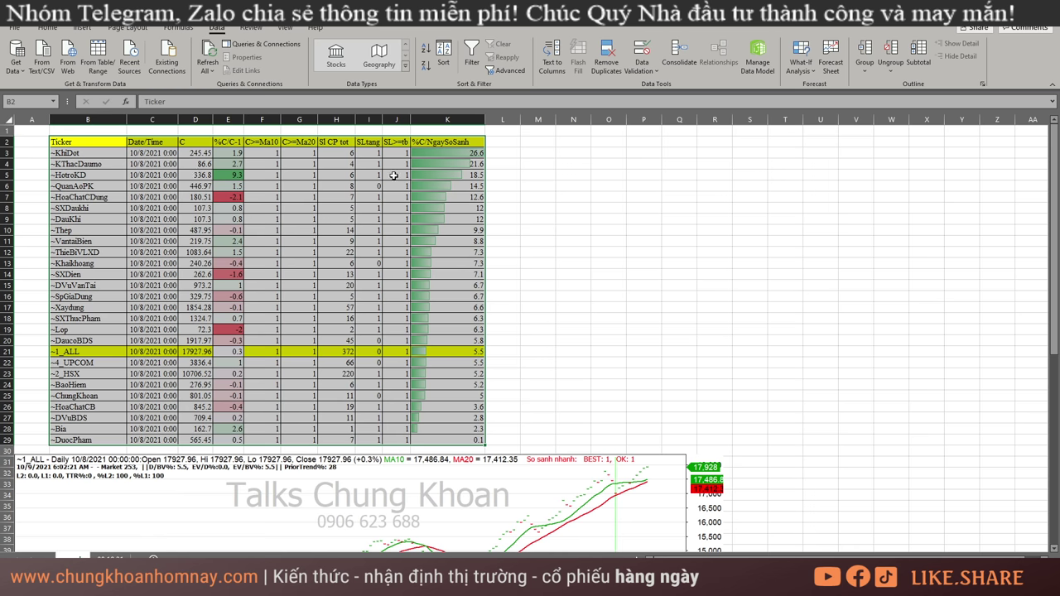
- Examine the highlighted ~1_ALL row of the sector table and its price and volume chart beneath the table
{"action": "scroll", "coordinate": [439, 208], "scroll_direction": "down", "scroll_amount": 3}
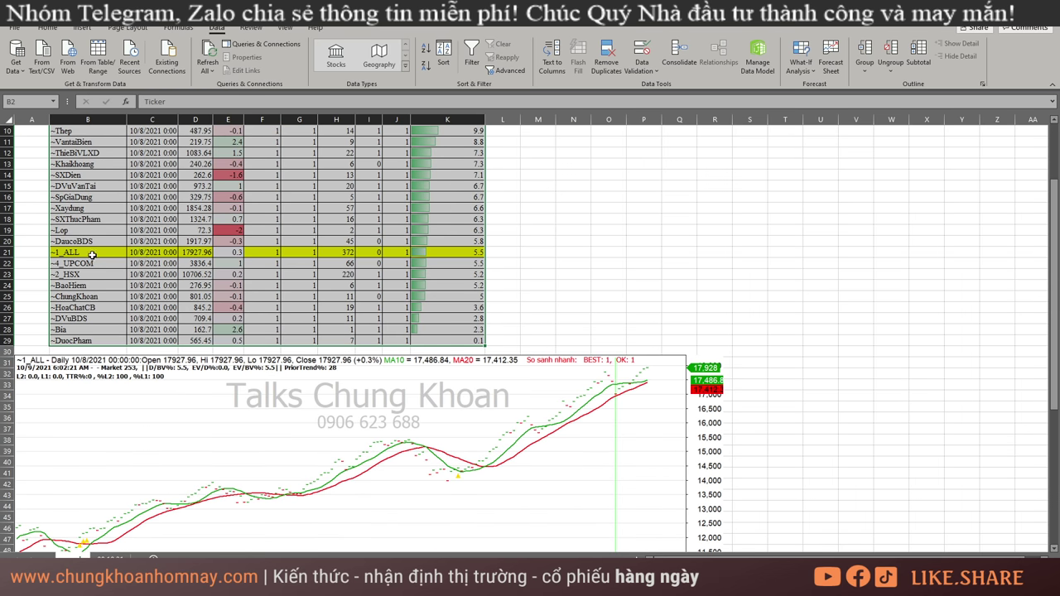
{"action": "left_click", "coordinate": [348, 396]}
{"action": "left_click_drag", "start_coordinate": [105, 252], "coordinate": [455, 255]}
{"action": "scroll", "coordinate": [539, 314], "scroll_direction": "down", "scroll_amount": 8}
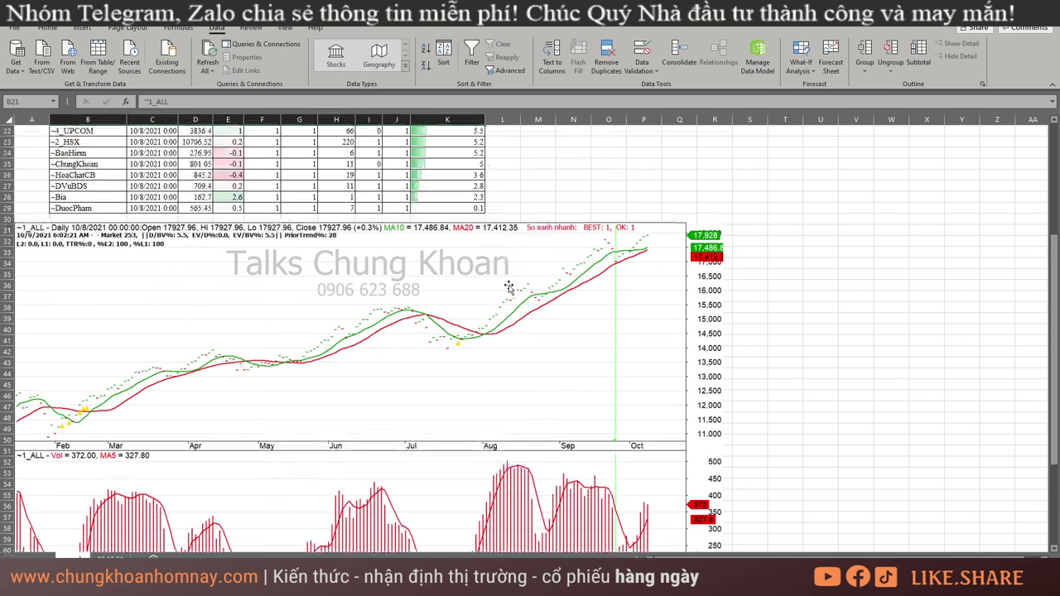
{"action": "scroll", "coordinate": [659, 382], "scroll_direction": "up", "scroll_amount": 11}
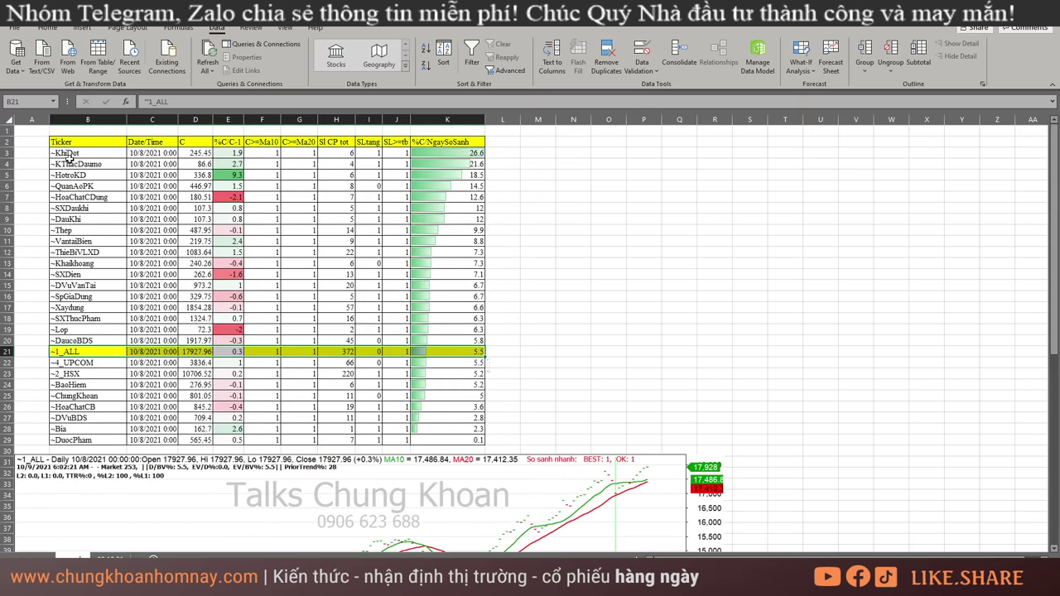
- Compare the sector rows ranked above ~1_ALL, from ~KhiDot to ~DaucoBDS, including their %C/NgaySoSanh values
{"action": "left_click_drag", "start_coordinate": [72, 154], "coordinate": [451, 348]}
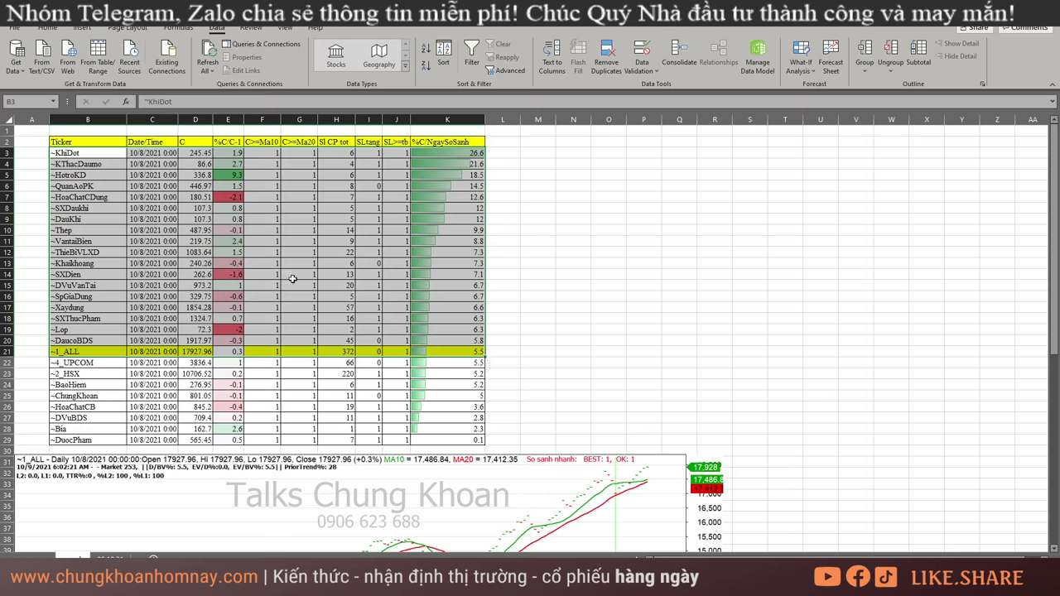
{"action": "left_click", "coordinate": [103, 151]}
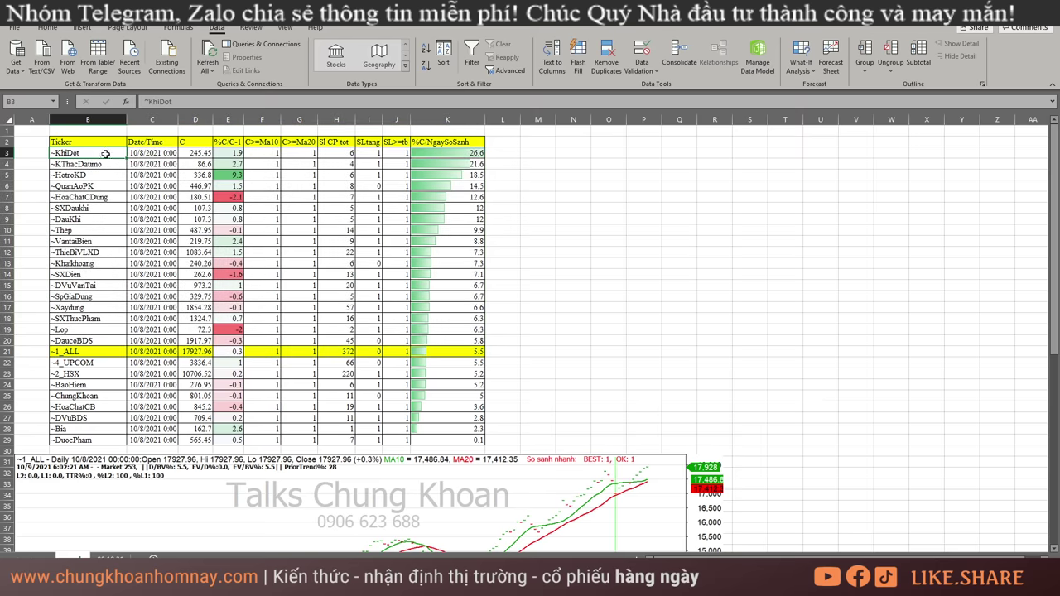
{"action": "key", "text": "ctrl+Right"}
{"action": "key", "text": "Down"}
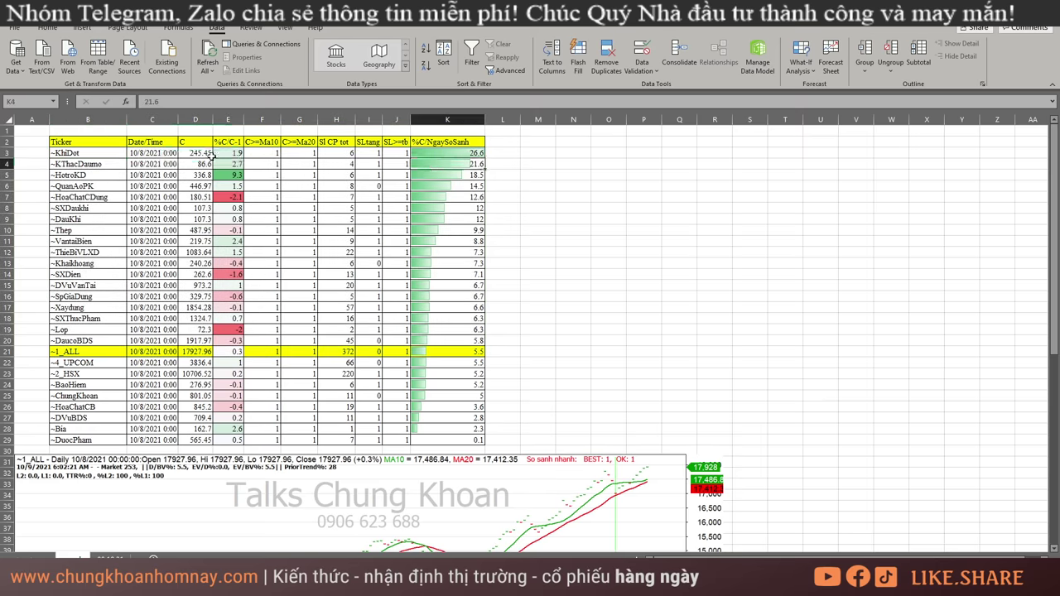
{"action": "left_click_drag", "start_coordinate": [94, 179], "coordinate": [464, 187]}
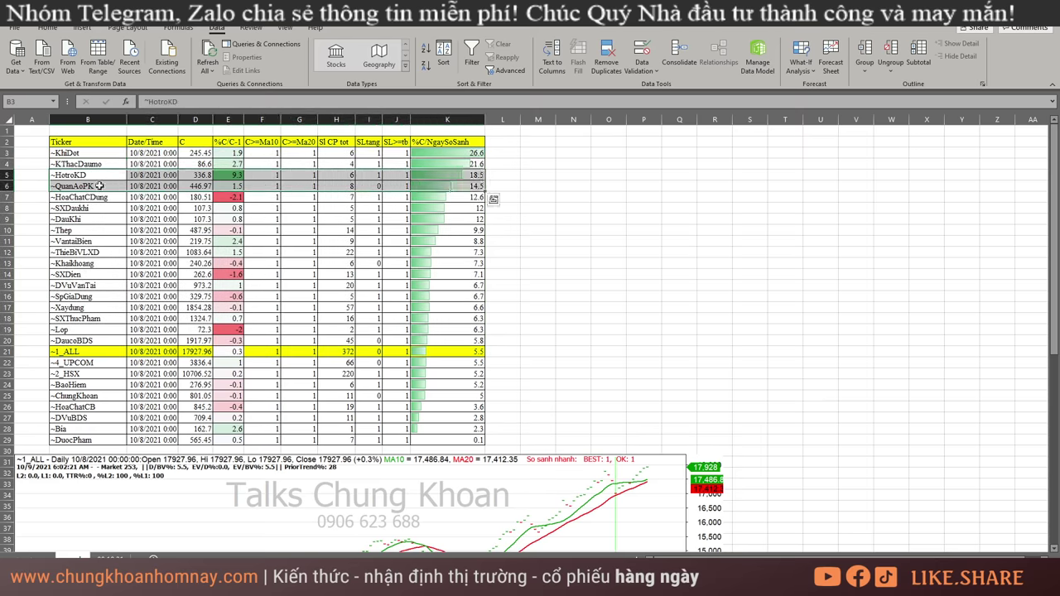
{"action": "left_click_drag", "start_coordinate": [448, 152], "coordinate": [476, 319]}
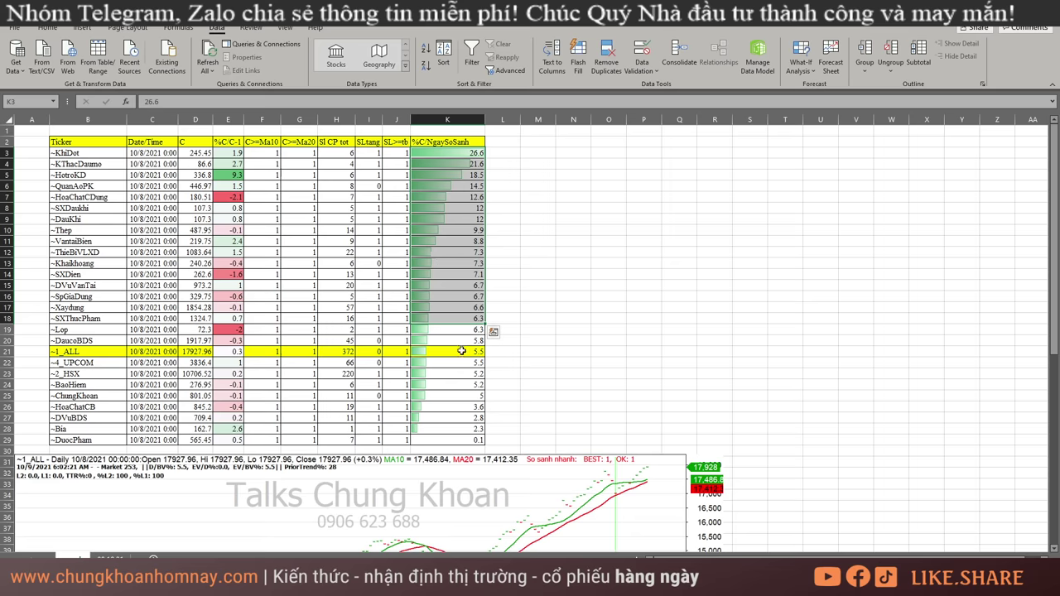
{"action": "left_click_drag", "start_coordinate": [466, 343], "coordinate": [472, 151]}
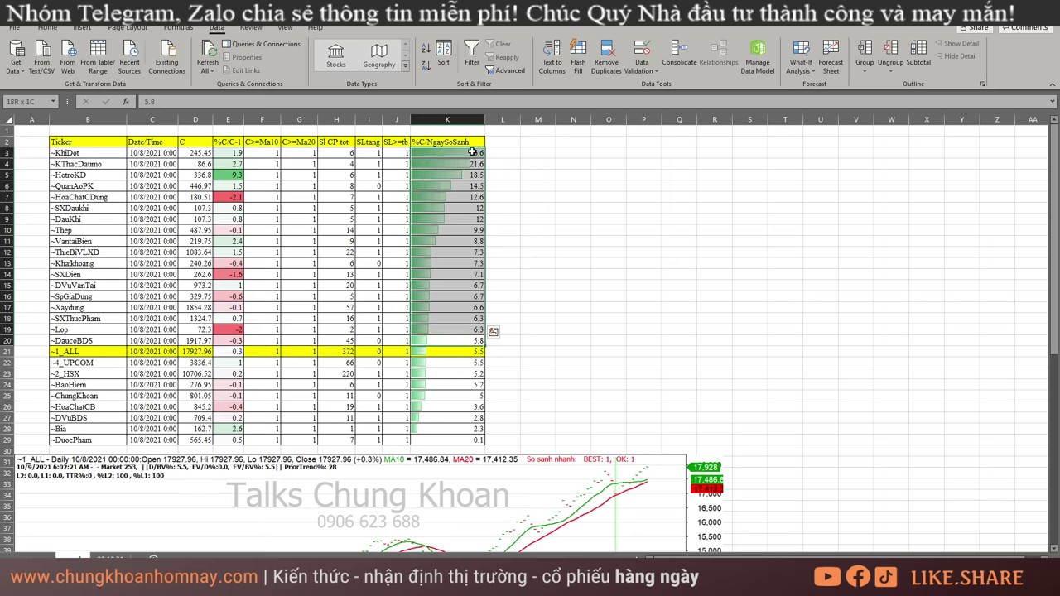
{"action": "left_click_drag", "start_coordinate": [58, 152], "coordinate": [470, 285]}
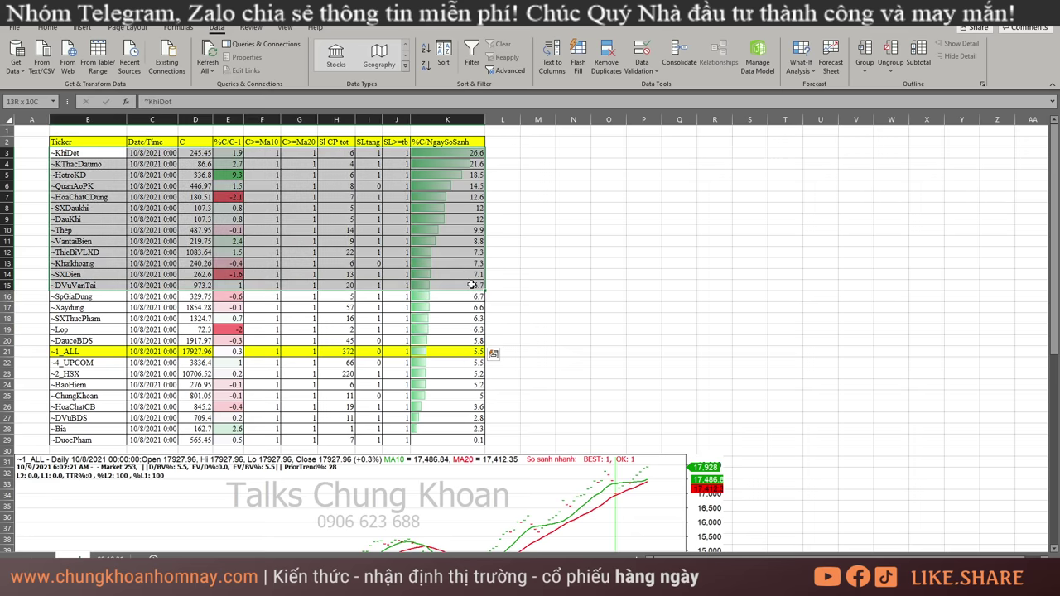
{"action": "left_click_drag", "start_coordinate": [472, 285], "coordinate": [472, 284]}
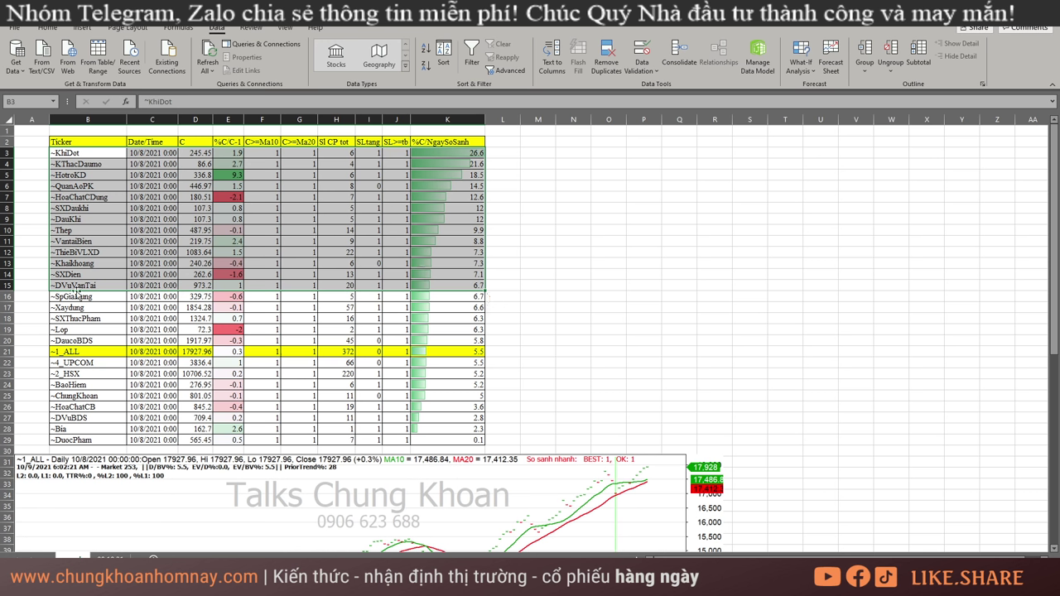
{"action": "left_click_drag", "start_coordinate": [76, 296], "coordinate": [477, 342]}
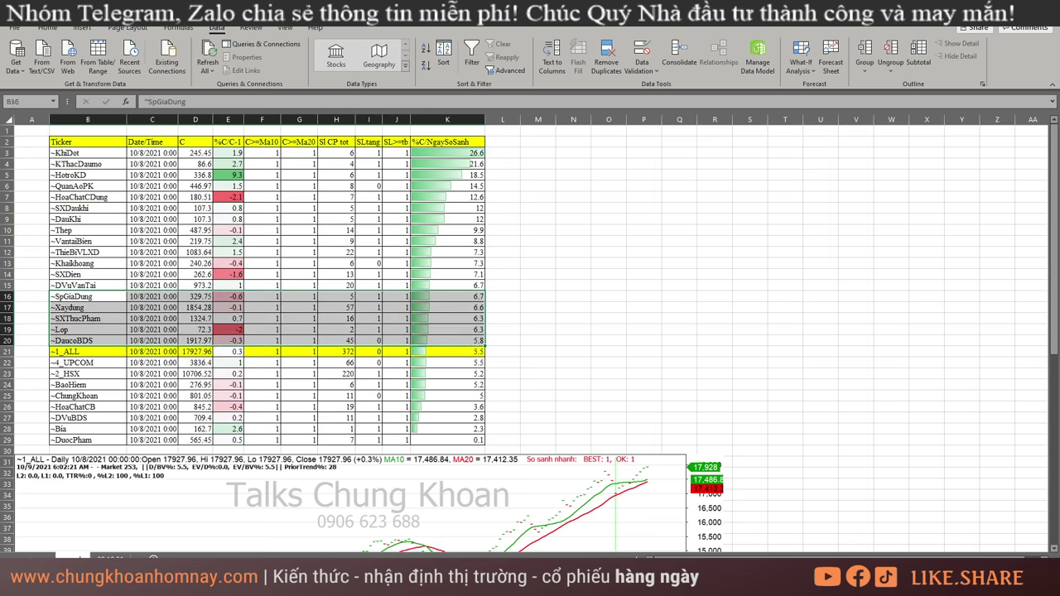
- Go to the daily stock list sheet of the workbook
{"action": "key", "text": "ctrl+Page_Down"}
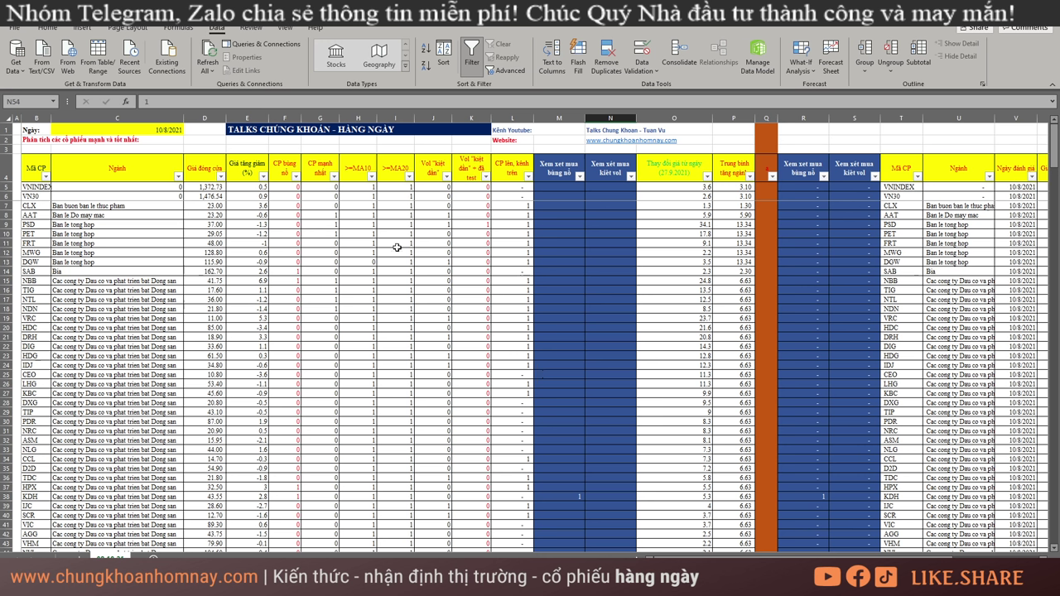
{"action": "left_click", "coordinate": [209, 244]}
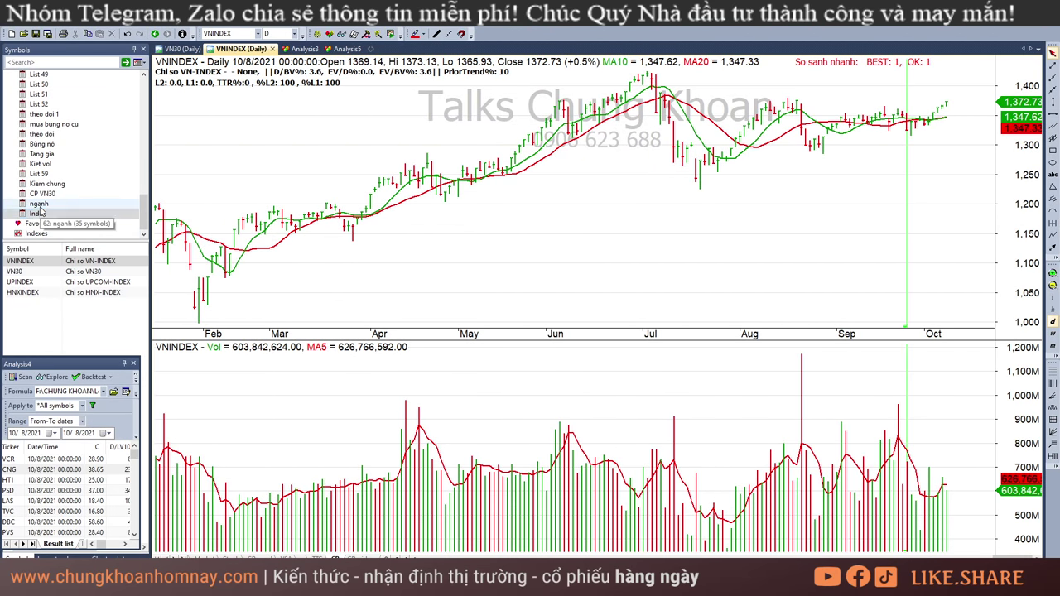
- Switch to AmiBroker, chart ~0_ALL_CoGD and ~0_ALL_ALL from the nganh watchlist, and inspect the 8/19/2021 bar
{"action": "left_click", "coordinate": [39, 212]}
{"action": "left_click", "coordinate": [61, 271]}
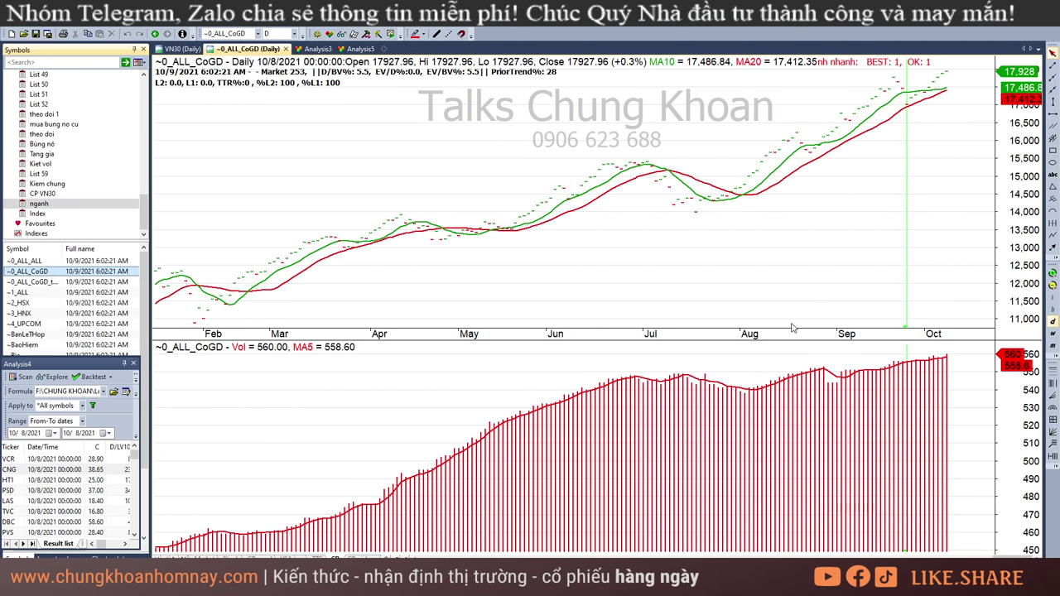
{"action": "left_click", "coordinate": [47, 261]}
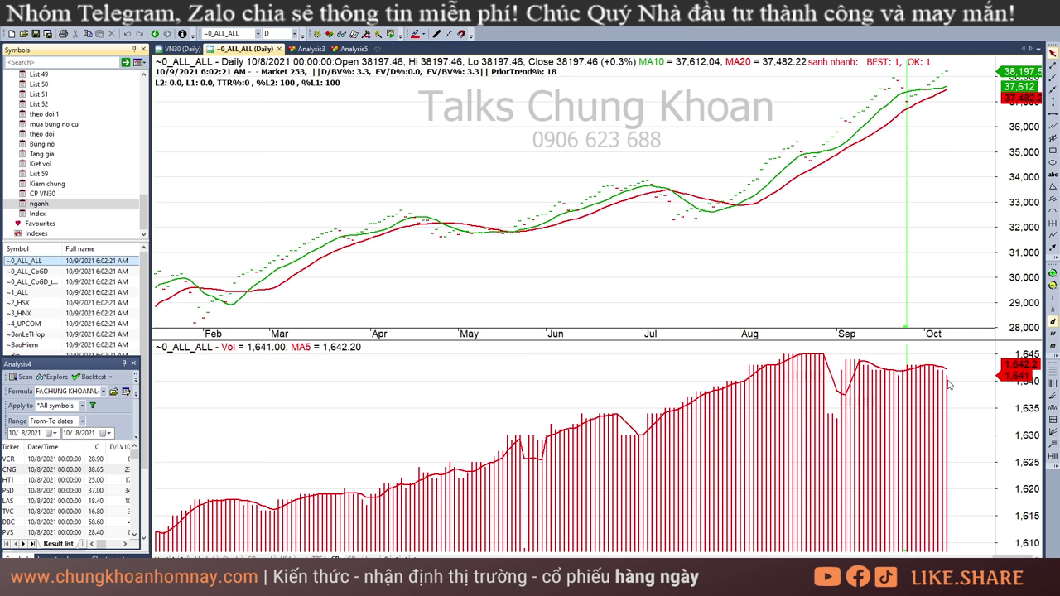
{"action": "left_click", "coordinate": [815, 373]}
{"action": "left_click", "coordinate": [798, 367]}
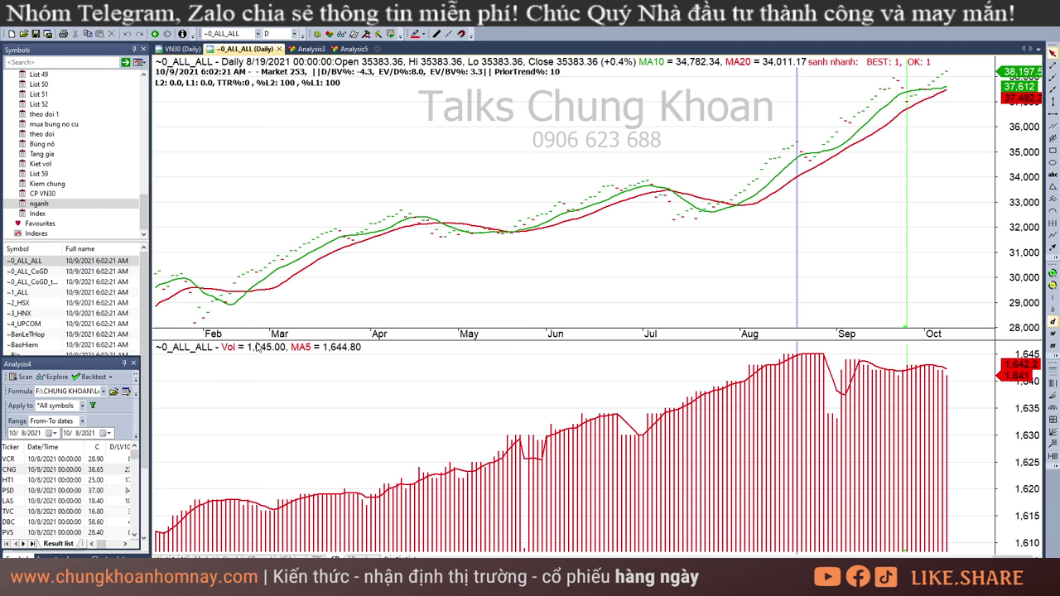
- Return to the Excel daily stock list and review its closing price and "CP bùng nổ" columns
{"action": "key", "text": "alt+Tab"}
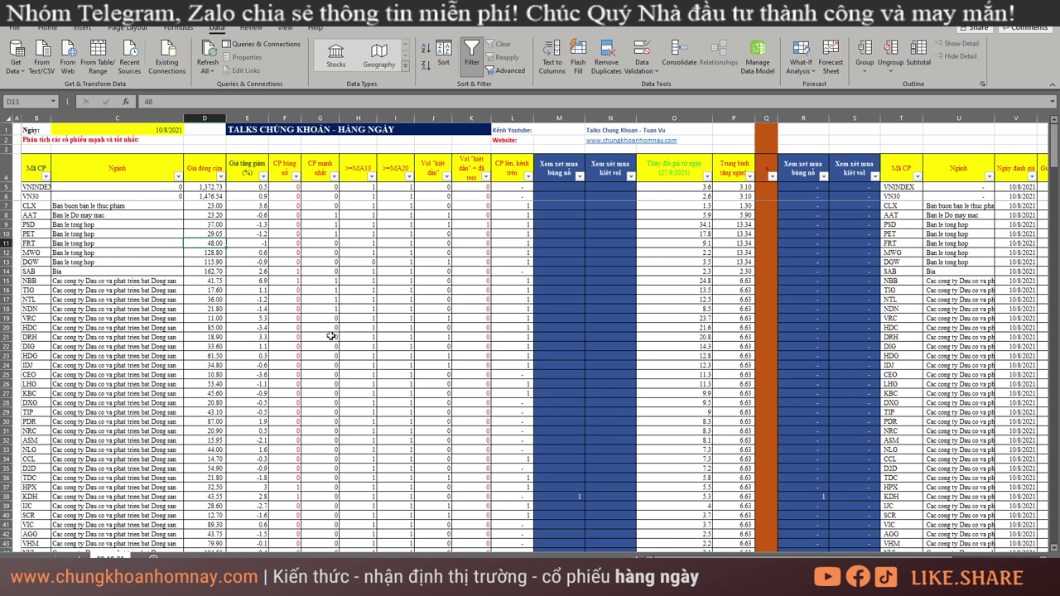
{"action": "left_click", "coordinate": [205, 118]}
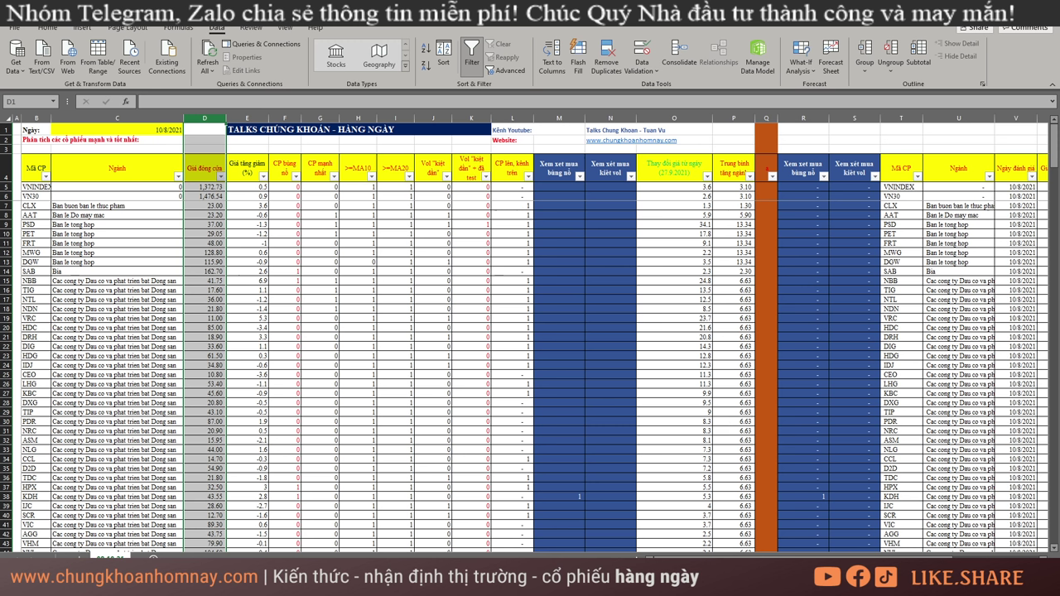
{"action": "left_click", "coordinate": [285, 300]}
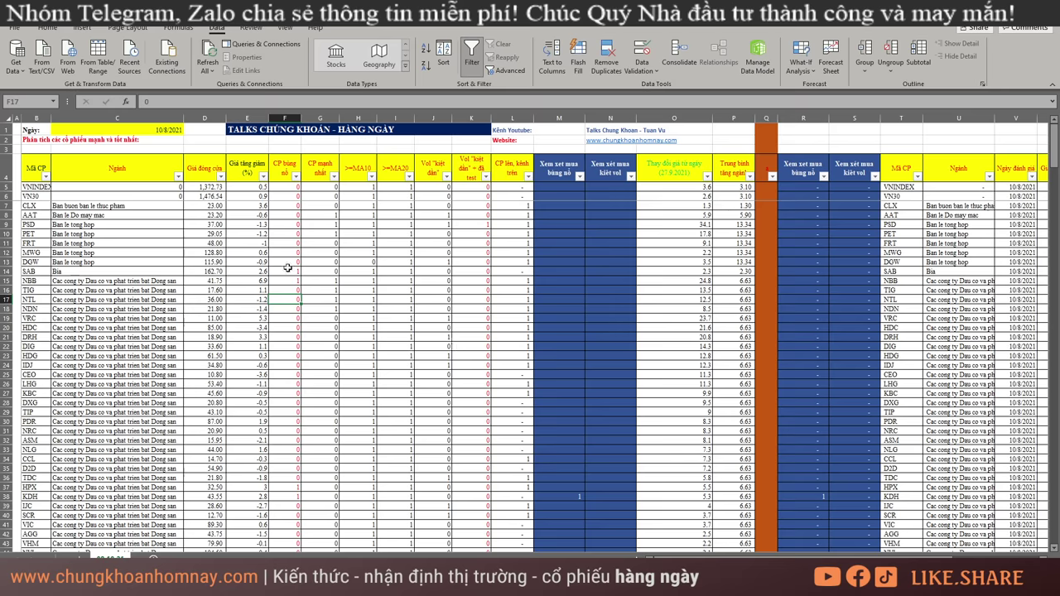
{"action": "scroll", "coordinate": [282, 271], "scroll_direction": "down", "scroll_amount": 5}
{"action": "scroll", "coordinate": [309, 272], "scroll_direction": "up", "scroll_amount": 5}
- Filter the stock list to rows with 1 in the "CP mạnh nhất" column
{"action": "left_click", "coordinate": [334, 177]}
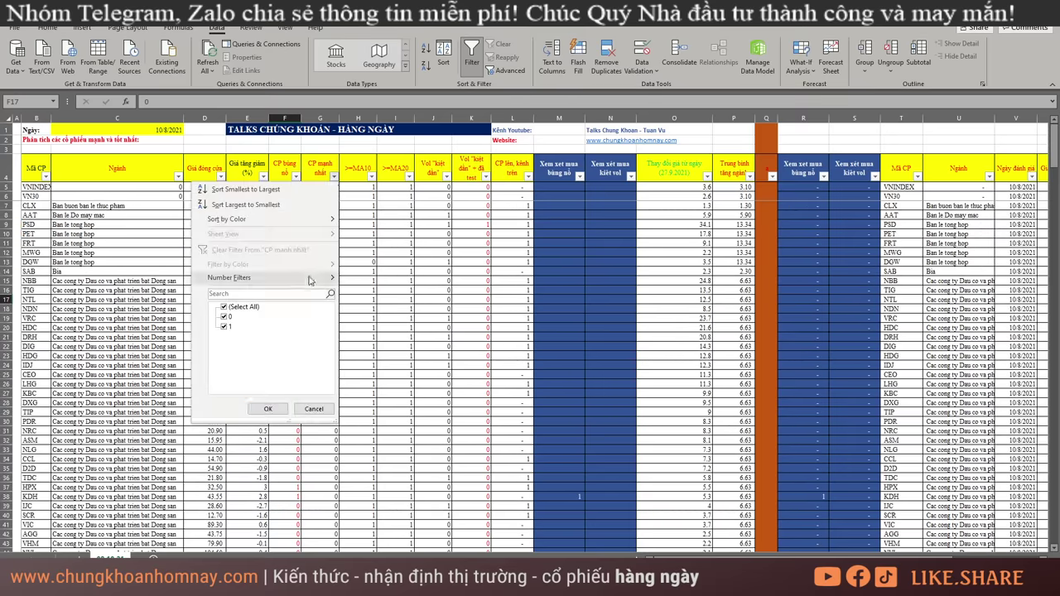
{"action": "left_click", "coordinate": [224, 316]}
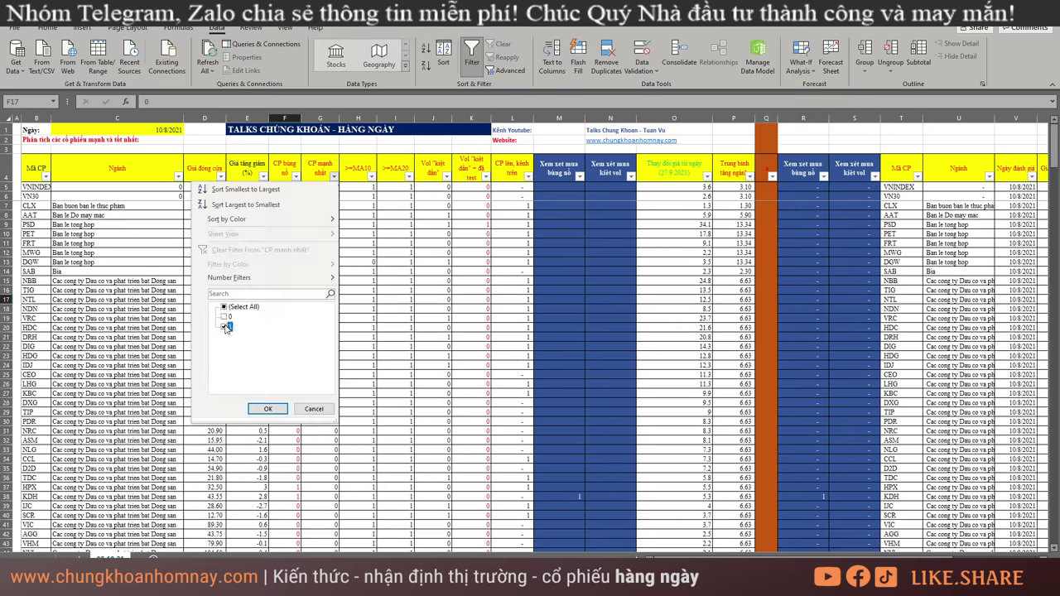
{"action": "left_click", "coordinate": [267, 409]}
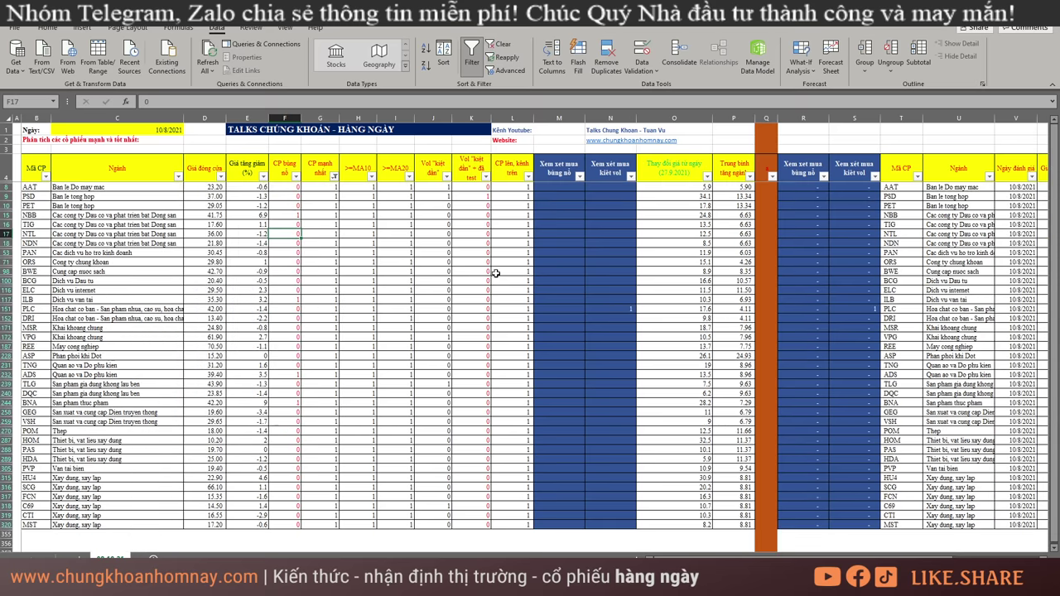
- Examine the filtered strongest stocks and the industries they belong to in the "Ngành" column
{"action": "left_click_drag", "start_coordinate": [42, 187], "coordinate": [684, 382]}
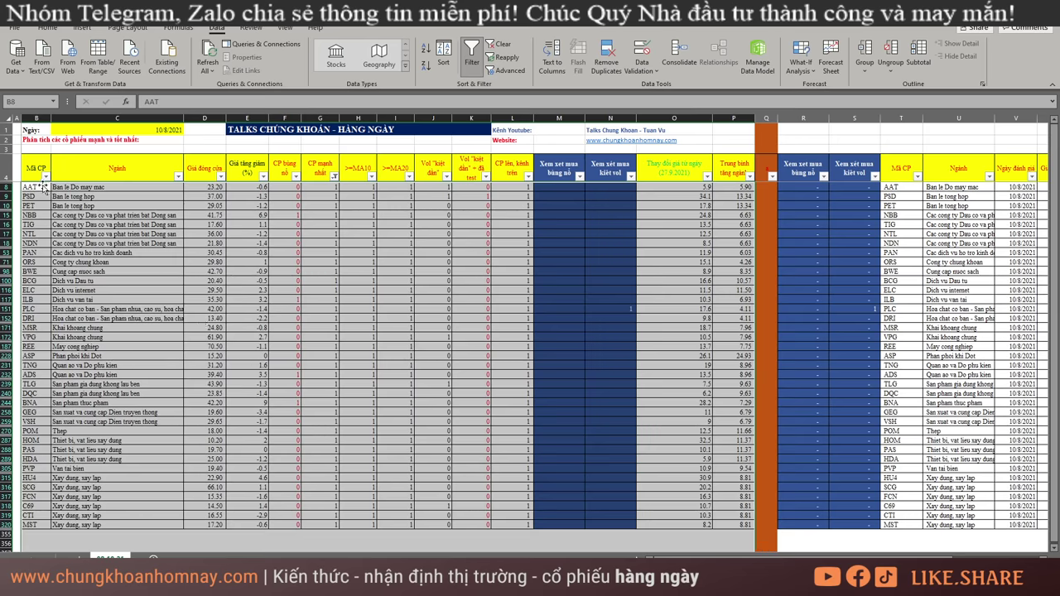
{"action": "left_click", "coordinate": [103, 214]}
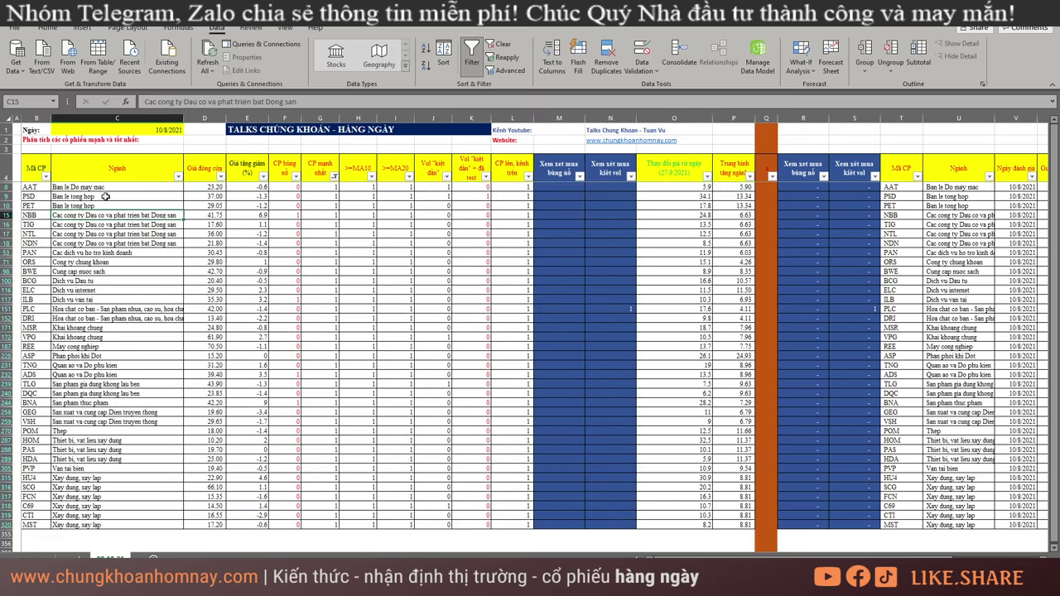
{"action": "key", "text": "ctrl+c"}
{"action": "left_click_drag", "start_coordinate": [145, 223], "coordinate": [153, 243]}
{"action": "key", "text": "ctrl+v"}
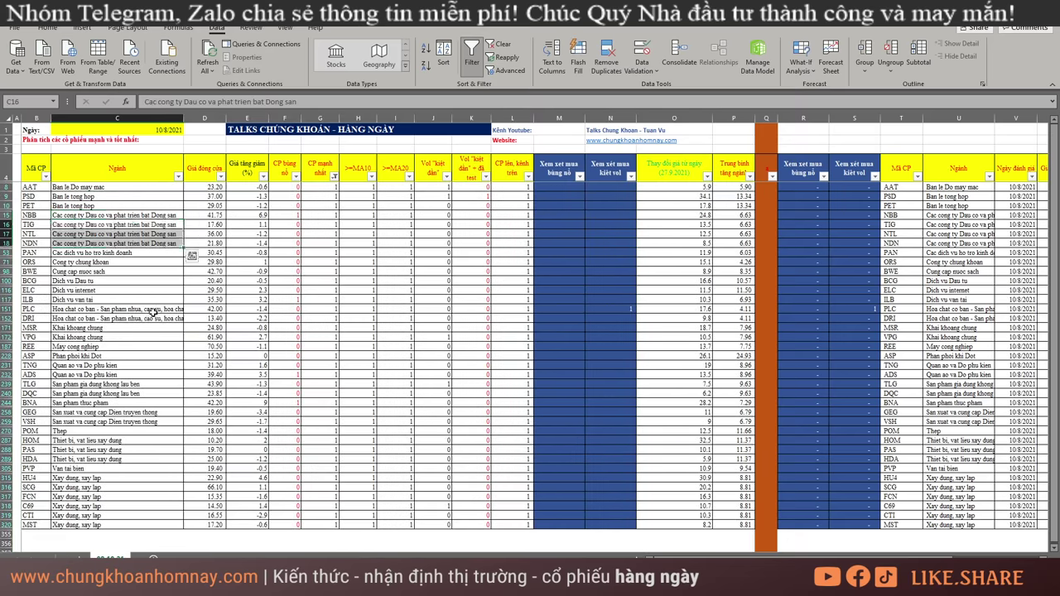
{"action": "left_click_drag", "start_coordinate": [127, 281], "coordinate": [191, 511]}
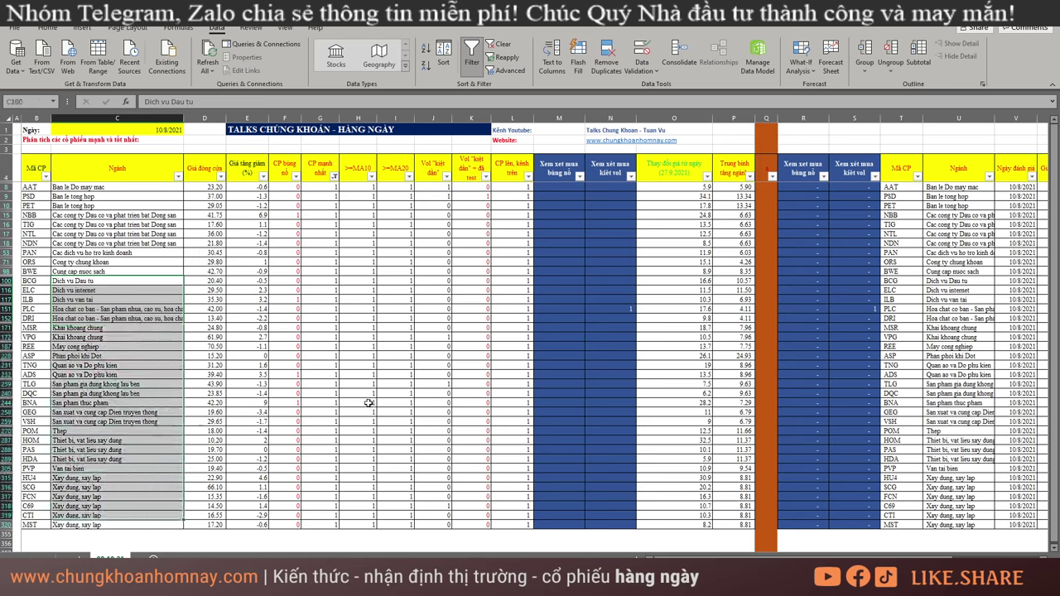
- Clear the "CP mạnh nhất" filter so that all stocks are listed
{"action": "left_click", "coordinate": [298, 328]}
{"action": "key", "text": "alt+a"}
{"action": "key", "text": "c"}
{"action": "left_click", "coordinate": [329, 284]}
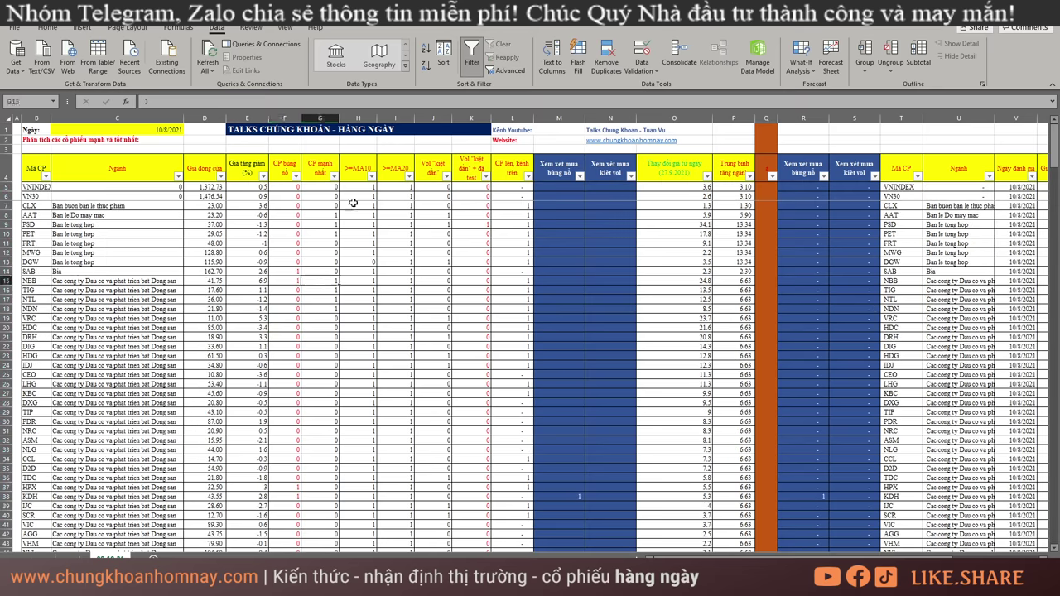
- Filter the stock list to rows with 1 in the ">=MA10" column and select the filtered data for review
{"action": "left_click", "coordinate": [372, 179]}
{"action": "left_click", "coordinate": [262, 307]}
{"action": "left_click", "coordinate": [267, 328]}
{"action": "left_click", "coordinate": [305, 408]}
{"action": "left_click_drag", "start_coordinate": [36, 168], "coordinate": [613, 522]}
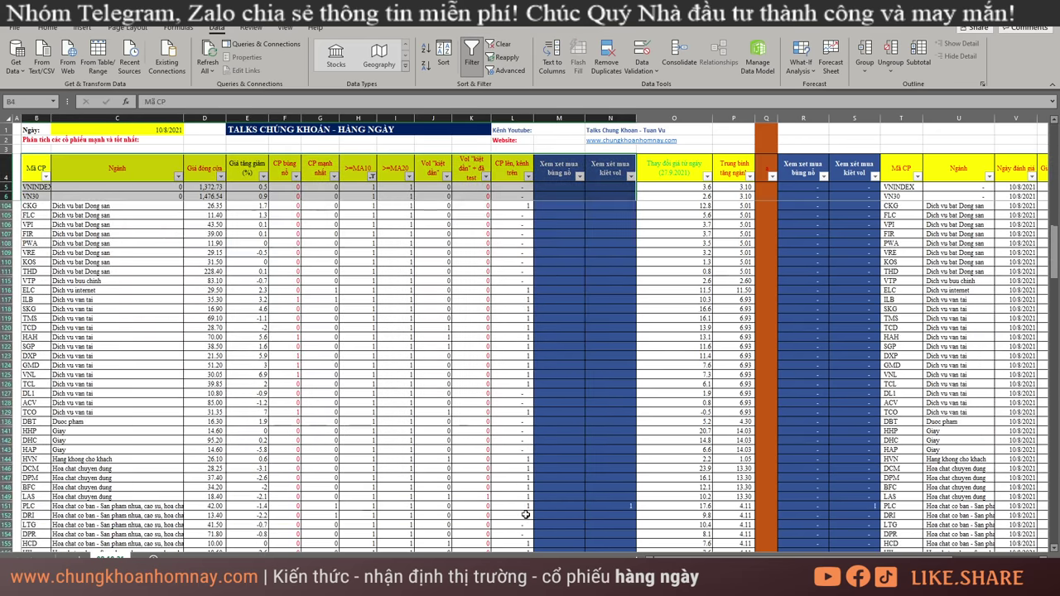
- Clear the ">=MA10" filter and select the header of the price change column dated 27.9.2021
{"action": "key", "text": "ctrl+z"}
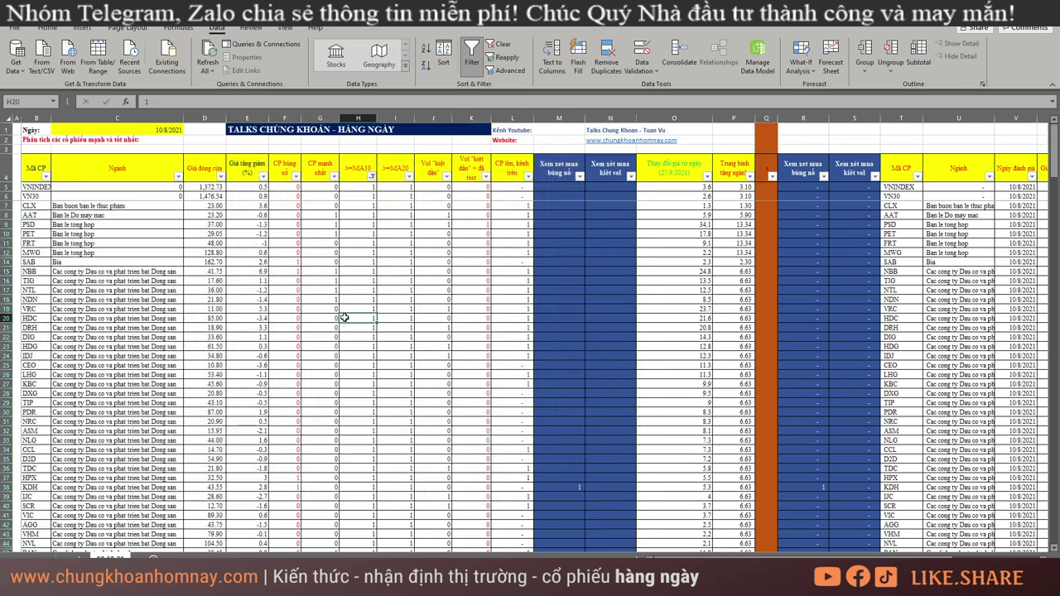
{"action": "left_click", "coordinate": [641, 282]}
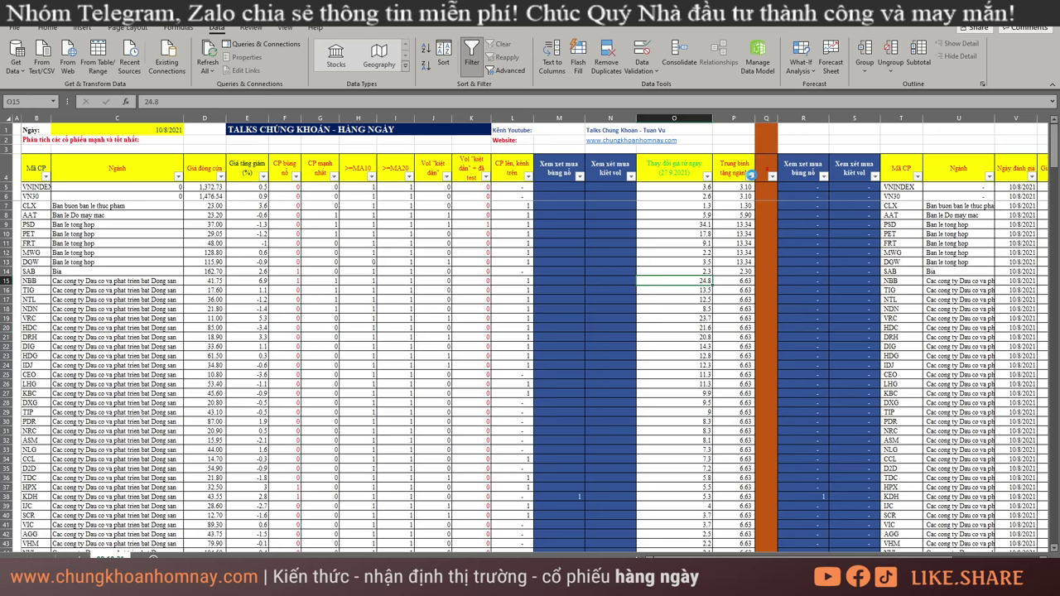
{"action": "left_click", "coordinate": [750, 177]}
{"action": "key", "text": "Escape"}
{"action": "left_click", "coordinate": [676, 168]}
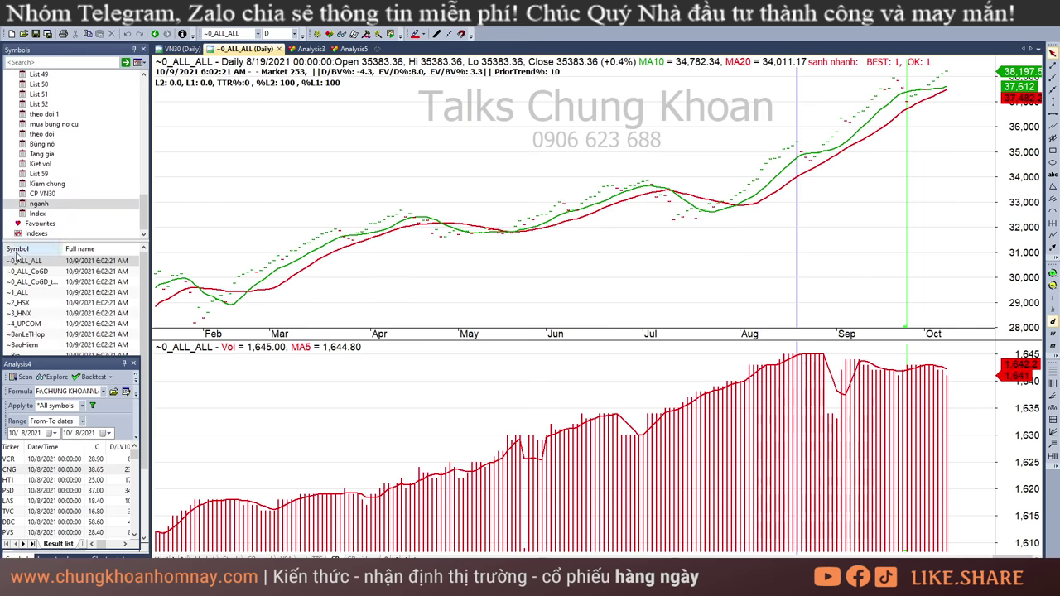
- Switch to AmiBroker, chart VNINDEX from the Index watchlist, and inspect its 9/7/2021 and 9/27/2021 bars
{"action": "left_click", "coordinate": [48, 214]}
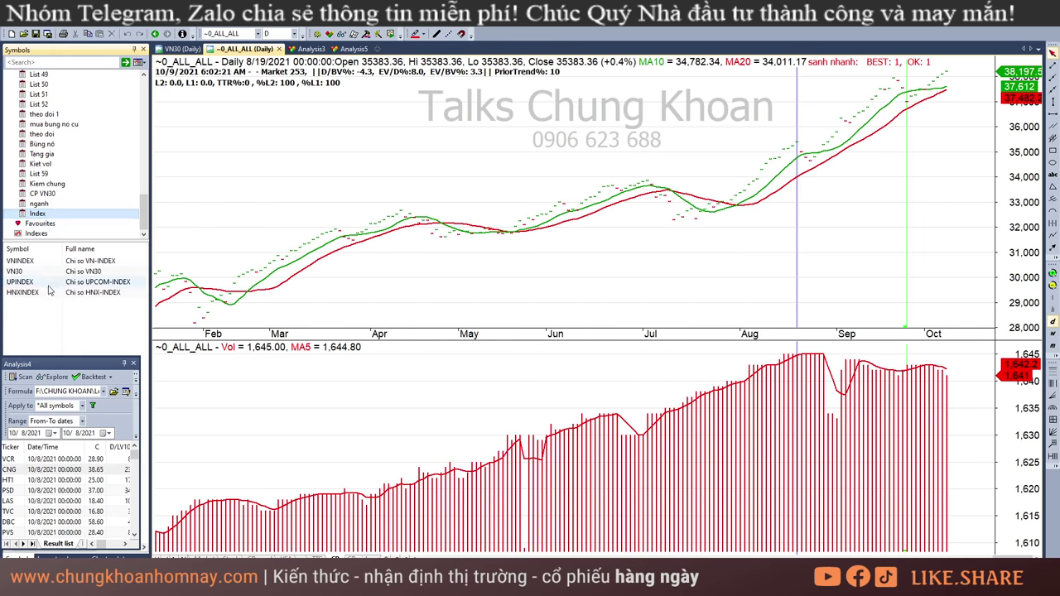
{"action": "left_click", "coordinate": [42, 263]}
{"action": "left_click", "coordinate": [845, 153]}
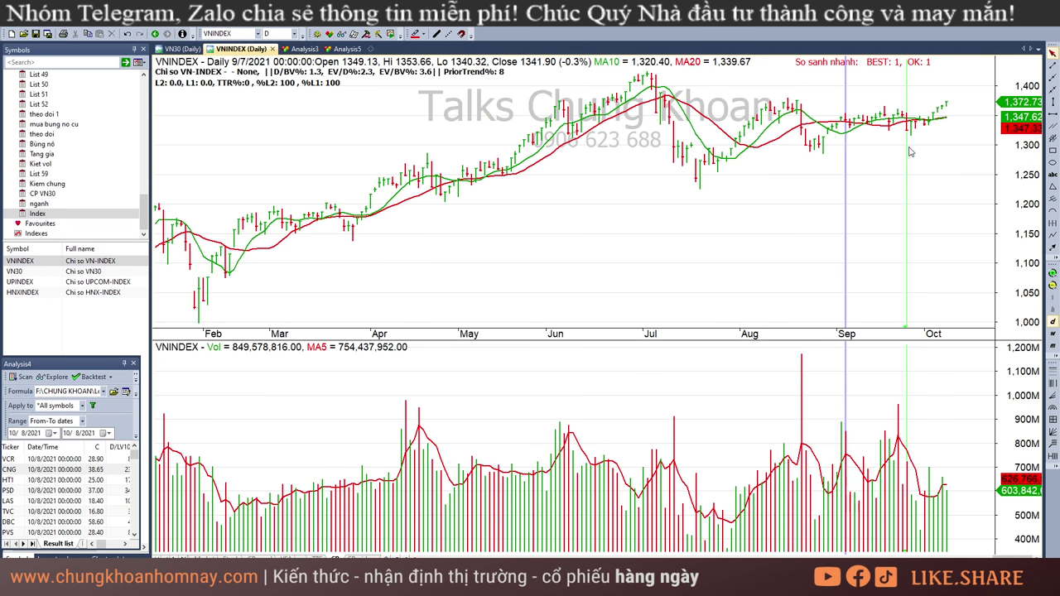
{"action": "left_click", "coordinate": [906, 145]}
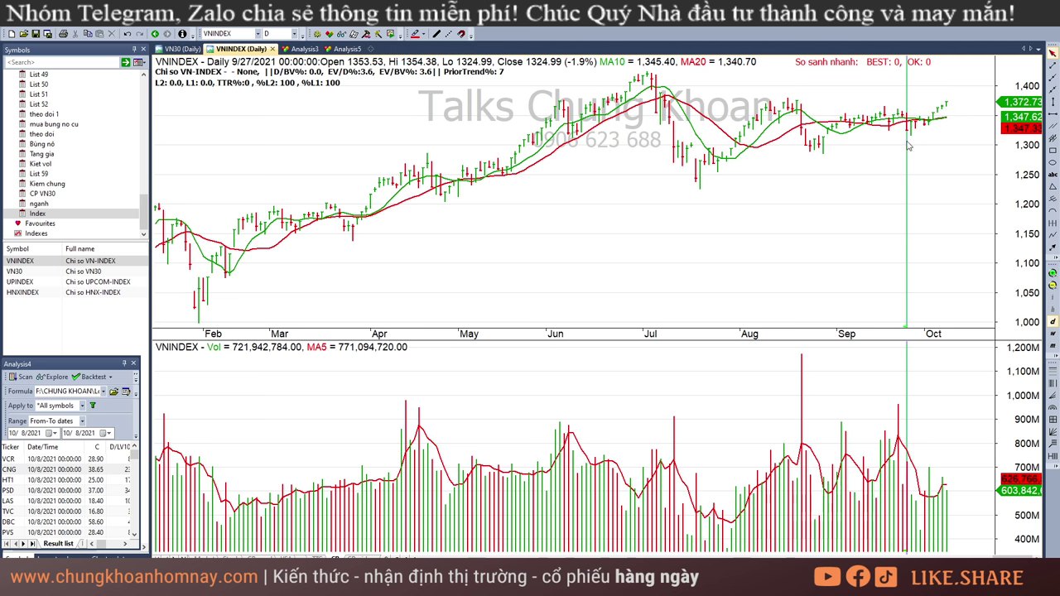
- Inspect the 8/27/2021 and 1/20/2021 bars on the VNINDEX chart
{"action": "left_click", "coordinate": [701, 180]}
{"action": "left_click", "coordinate": [824, 152]}
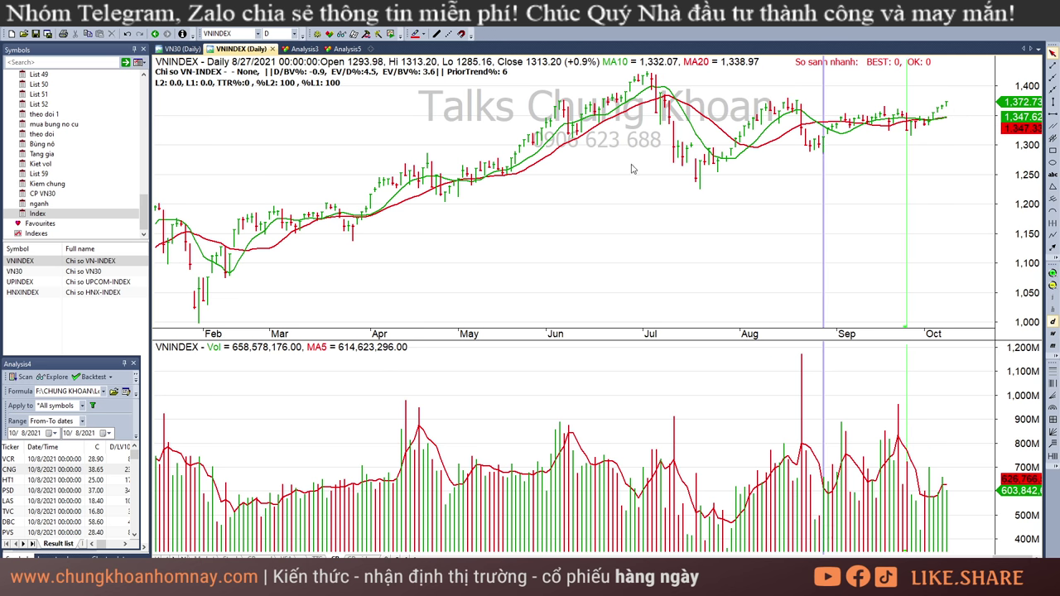
{"action": "left_click", "coordinate": [568, 181]}
{"action": "left_click", "coordinate": [170, 261]}
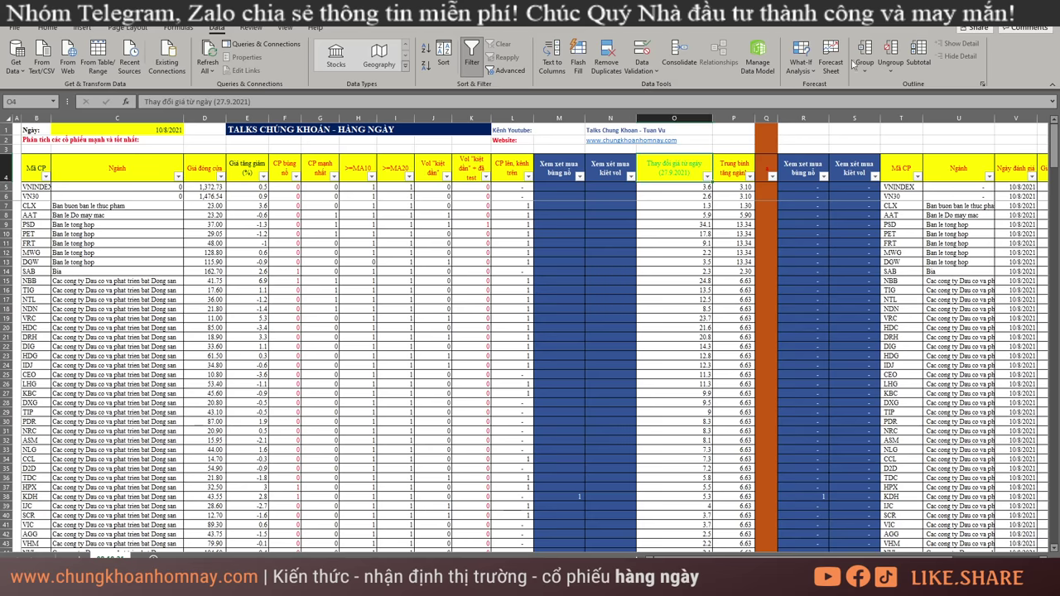
- Switch to Excel and highlight the 27.9.2021 price changes of VNINDEX and VN30, plus the real-estate stock rows from TIG to NRC
{"action": "left_click", "coordinate": [556, 281]}
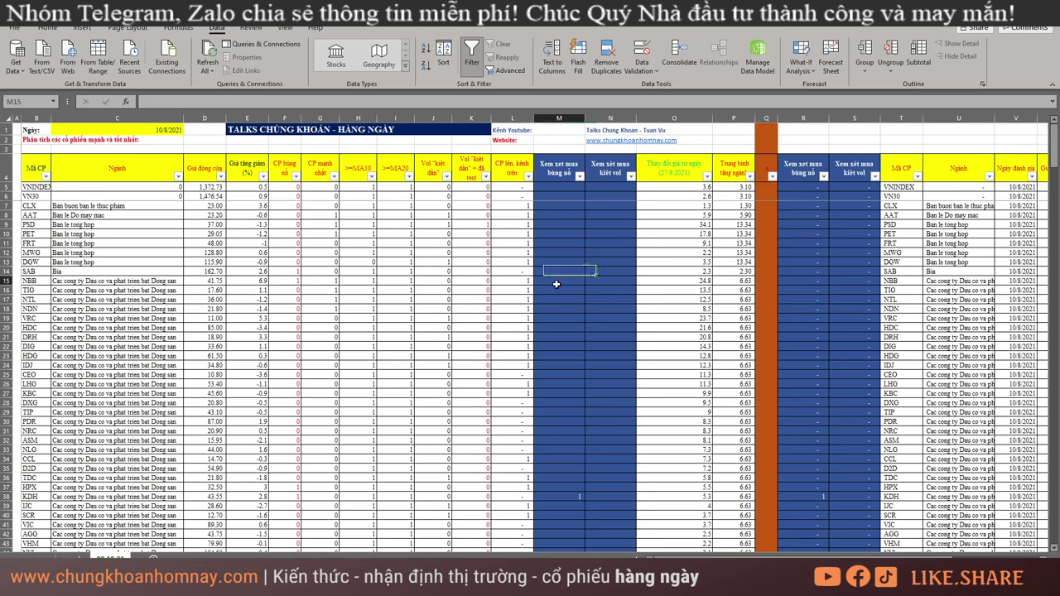
{"action": "left_click", "coordinate": [750, 177]}
{"action": "key", "text": "Escape"}
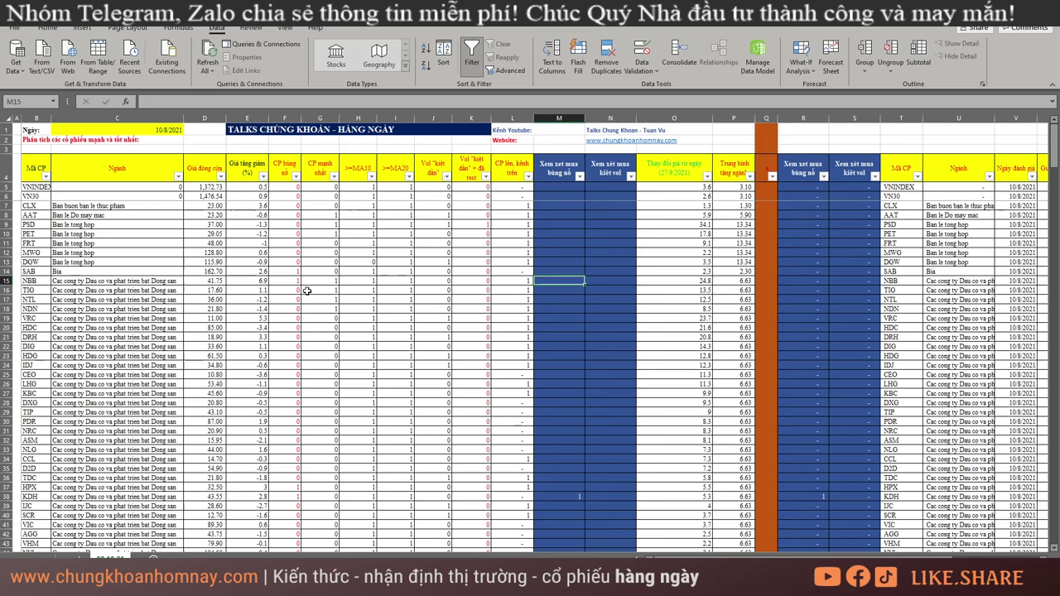
{"action": "left_click_drag", "start_coordinate": [671, 187], "coordinate": [678, 197]}
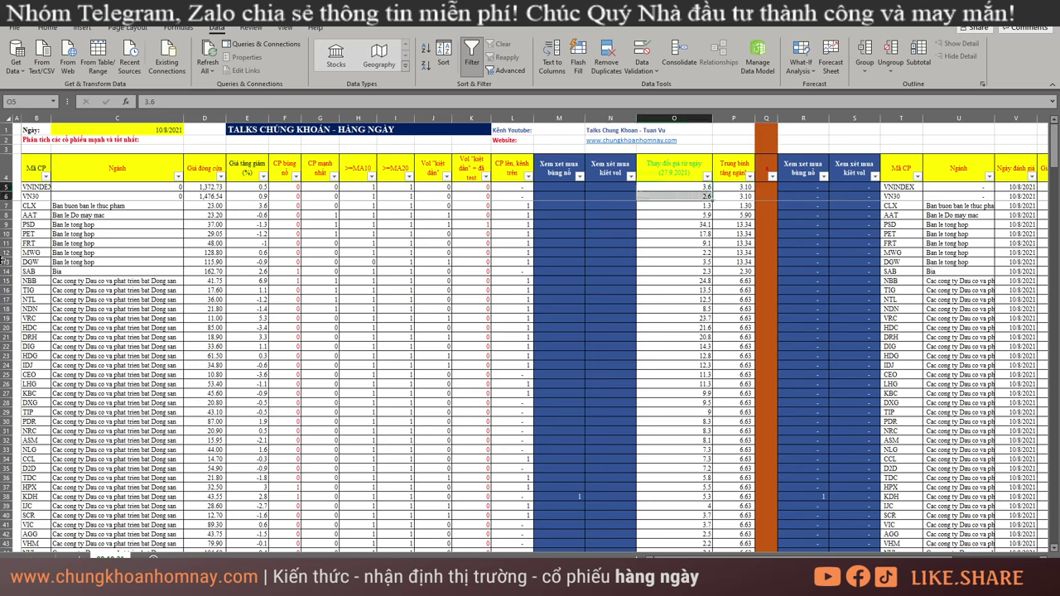
{"action": "left_click_drag", "start_coordinate": [135, 290], "coordinate": [284, 434]}
{"action": "key", "text": "ctrl+shift+Right"}
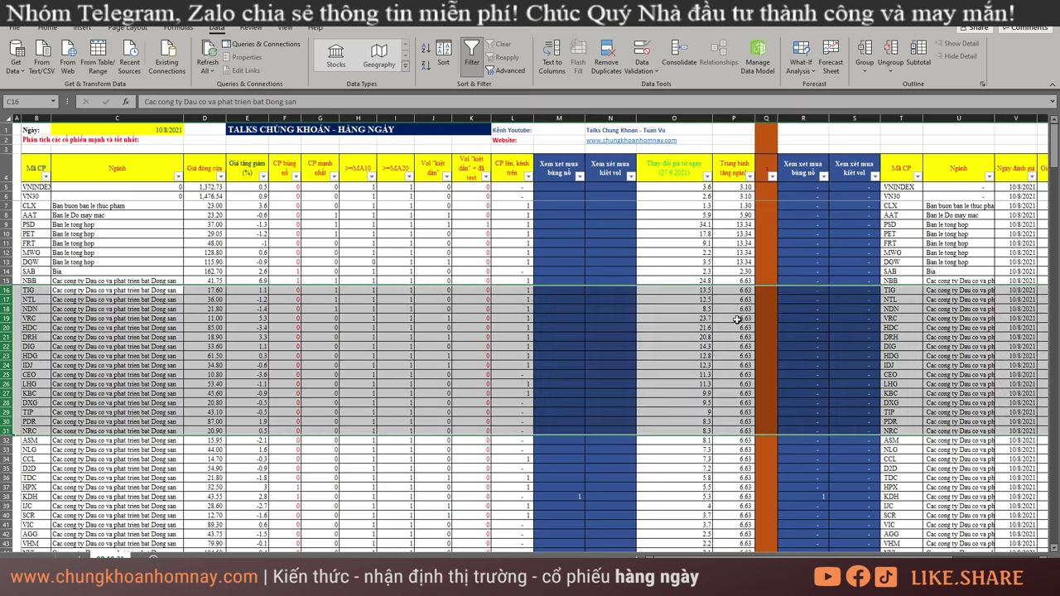
- Select the sector rows from ~KThacDaumo to ~DaucoBDS and compare their %C/NgaySoSanh values with the sector average rise in the stock list
{"action": "left_click", "coordinate": [76, 555]}
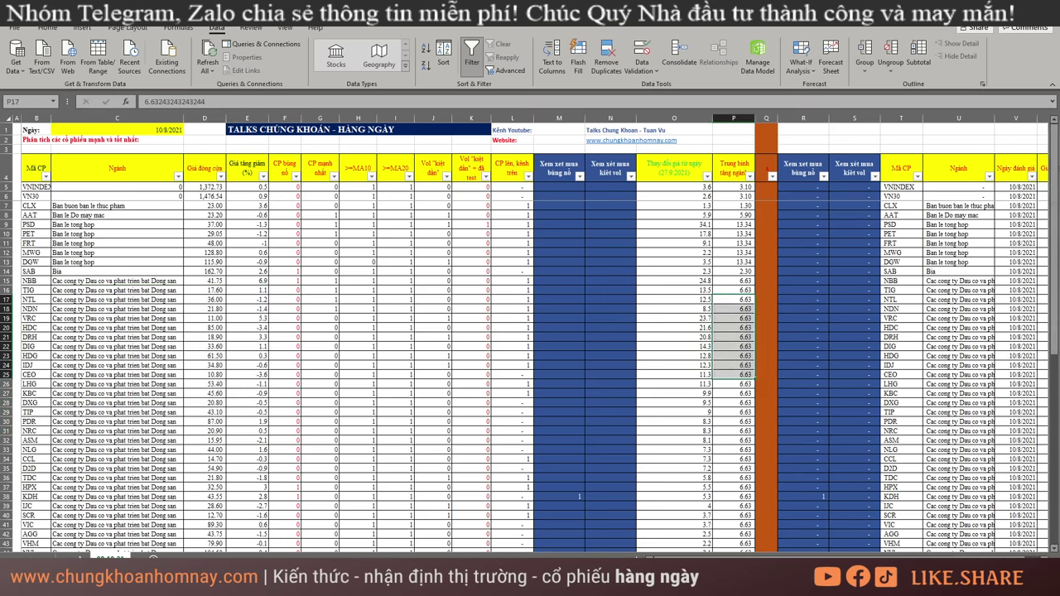
{"action": "left_click_drag", "start_coordinate": [78, 164], "coordinate": [439, 340]}
{"action": "key", "text": "ctrl+Page_Down"}
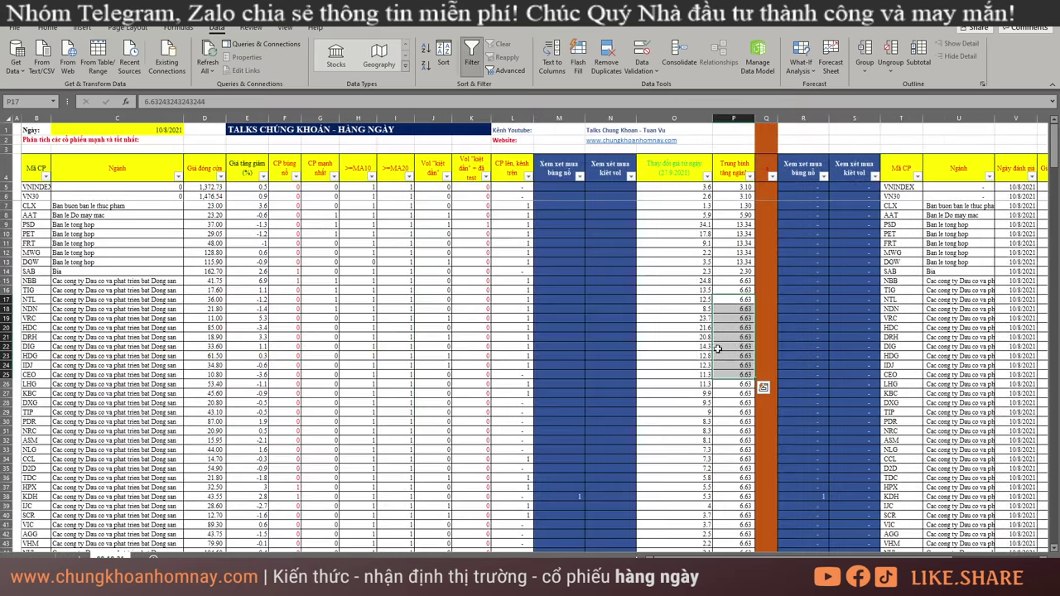
{"action": "left_click", "coordinate": [752, 302]}
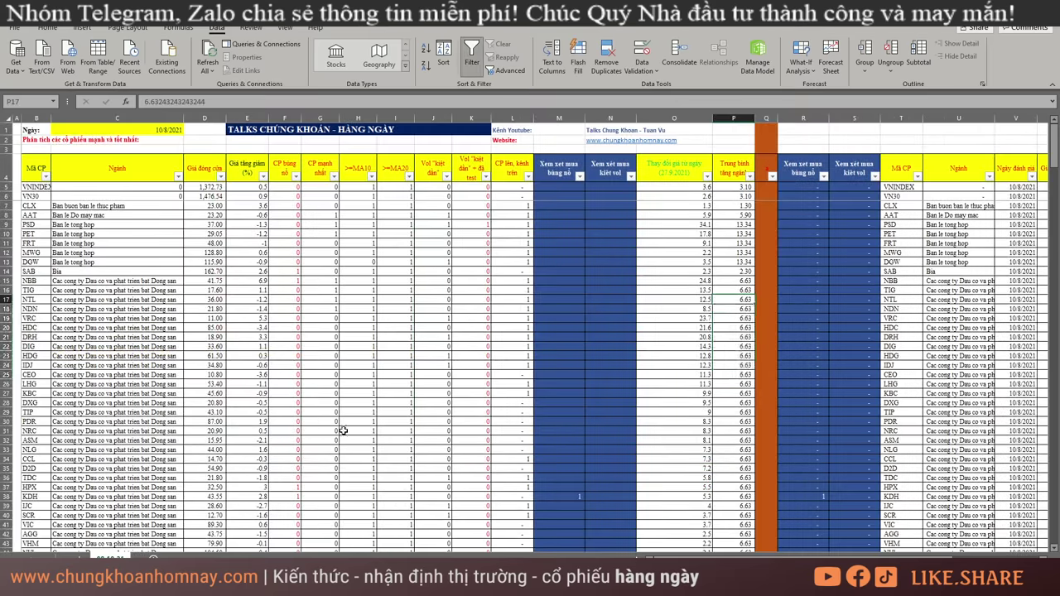
{"action": "key", "text": "ctrl+Page_Up"}
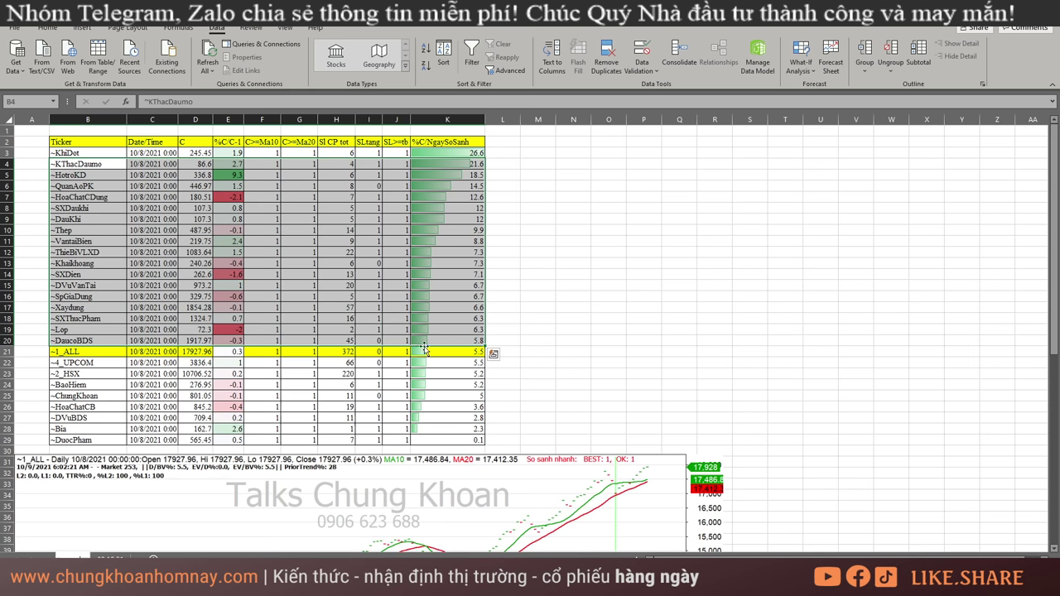
{"action": "left_click", "coordinate": [456, 274]}
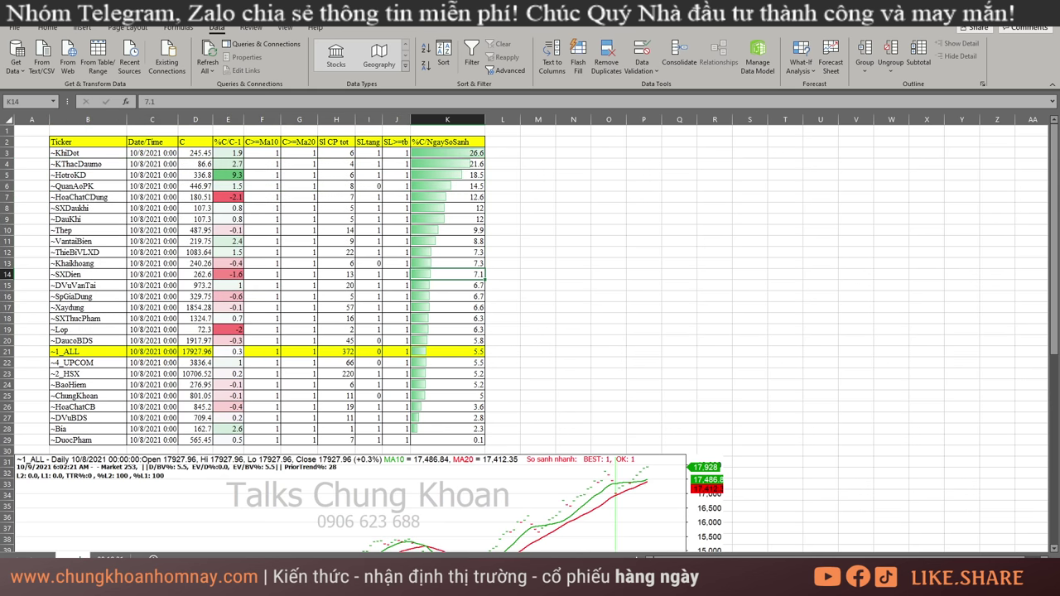
{"action": "left_click", "coordinate": [282, 507]}
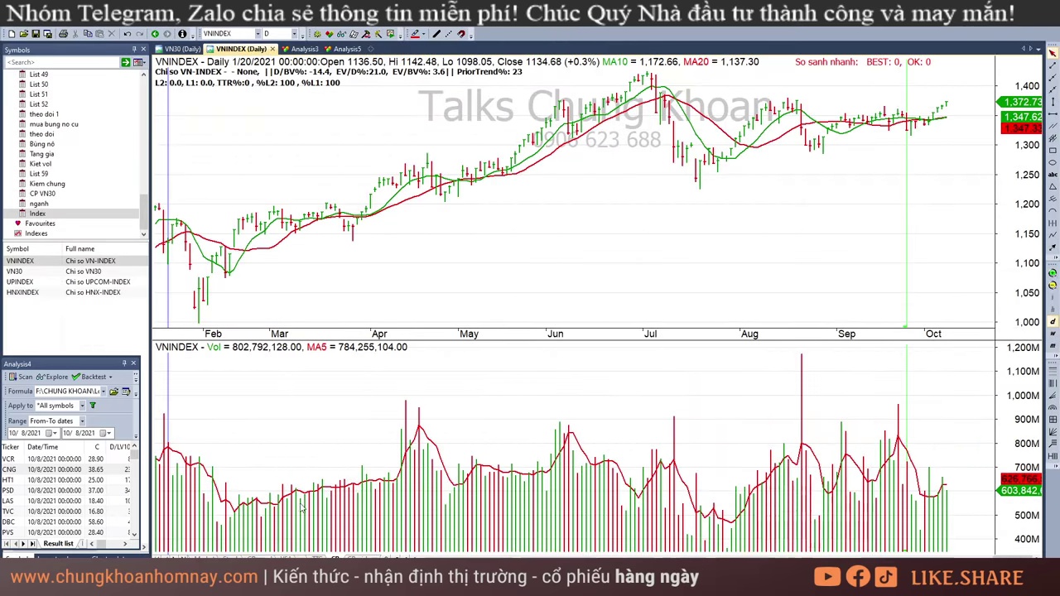
{"action": "left_click", "coordinate": [340, 505]}
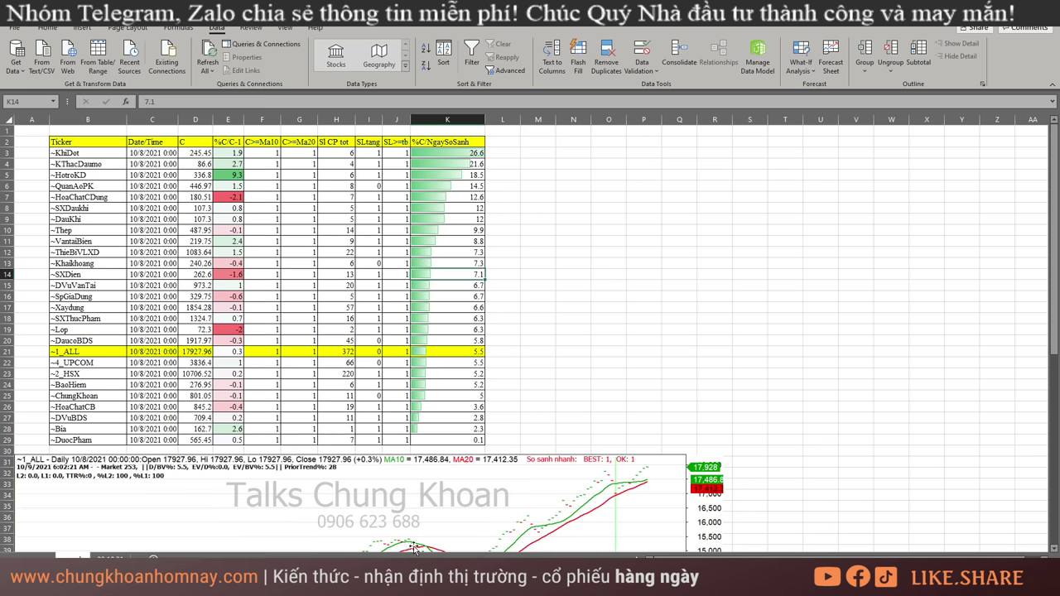
{"action": "left_click", "coordinate": [745, 334]}
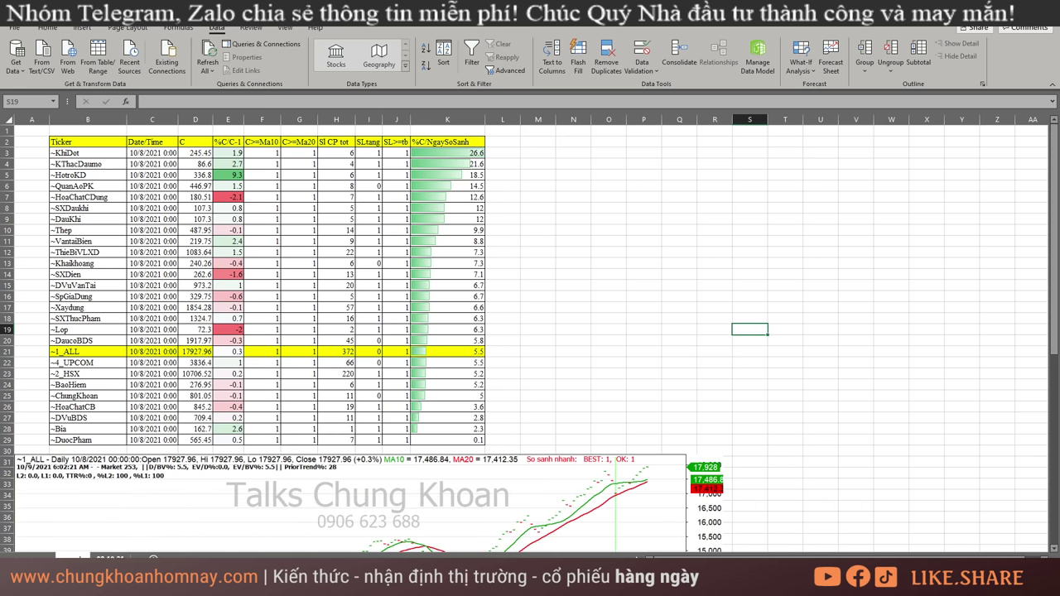
- Filter the stock list to rows with 1 in the "Xem xét mua bùng nổ" column
{"action": "key", "text": "ctrl+Page_Down"}
{"action": "scroll", "coordinate": [530, 332], "scroll_direction": "right", "scroll_amount": 3}
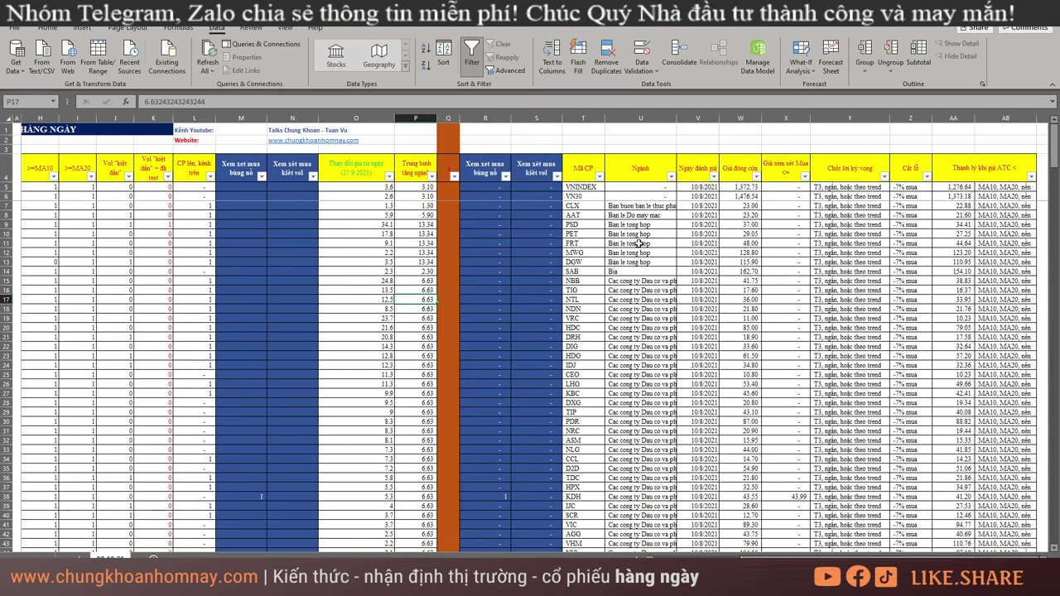
{"action": "left_click", "coordinate": [262, 177]}
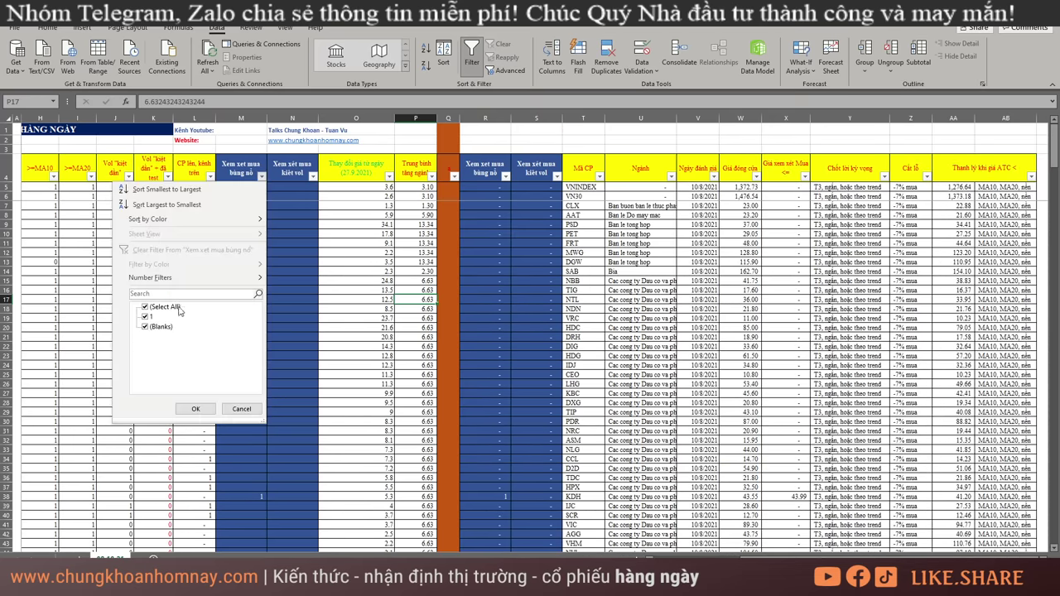
{"action": "left_click", "coordinate": [146, 306]}
{"action": "left_click", "coordinate": [145, 316]}
{"action": "left_click", "coordinate": [195, 408]}
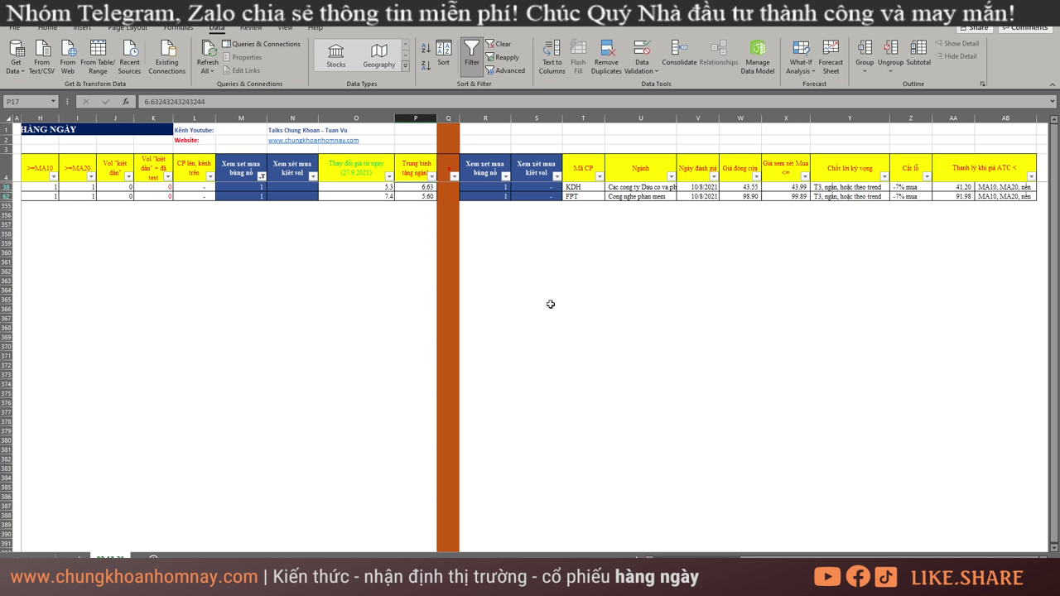
- Highlight the buy-price and profit-taking cells of KDH and FPT, and slightly widen column AB
{"action": "left_click", "coordinate": [588, 189]}
{"action": "left_click", "coordinate": [591, 205]}
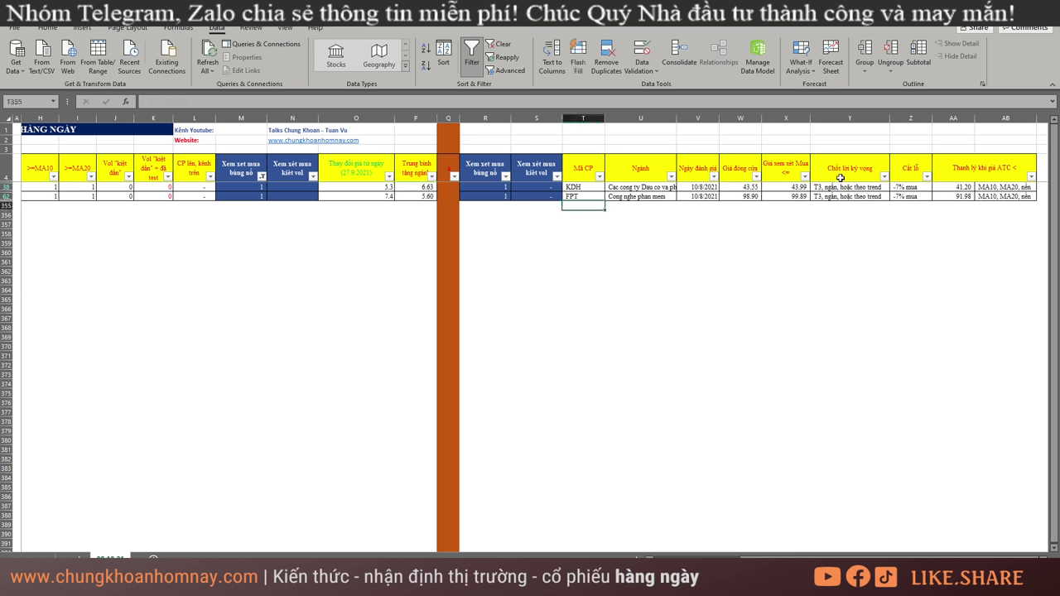
{"action": "left_click_drag", "start_coordinate": [786, 189], "coordinate": [871, 198]}
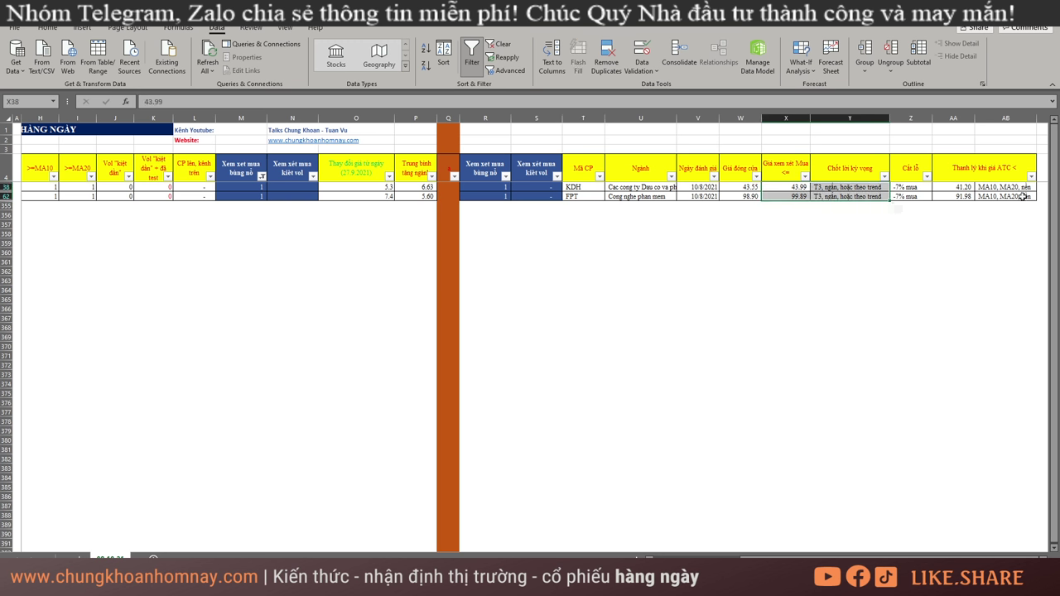
{"action": "left_click_drag", "start_coordinate": [1039, 119], "coordinate": [1044, 119]}
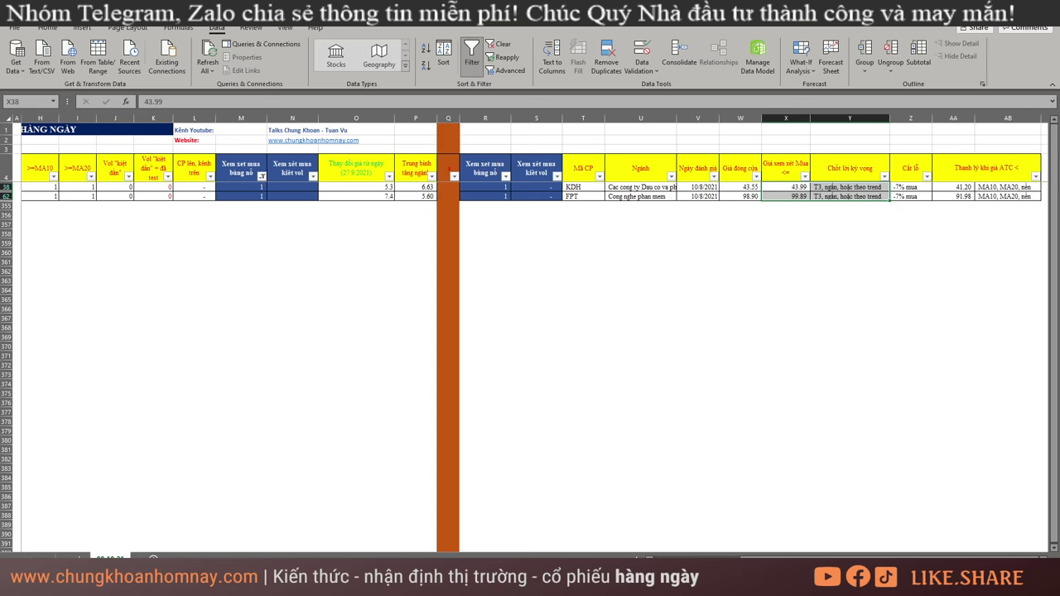
- Switch to AmiBroker and load the daily chart of the symbol KDH
{"action": "key", "text": "alt+Tab"}
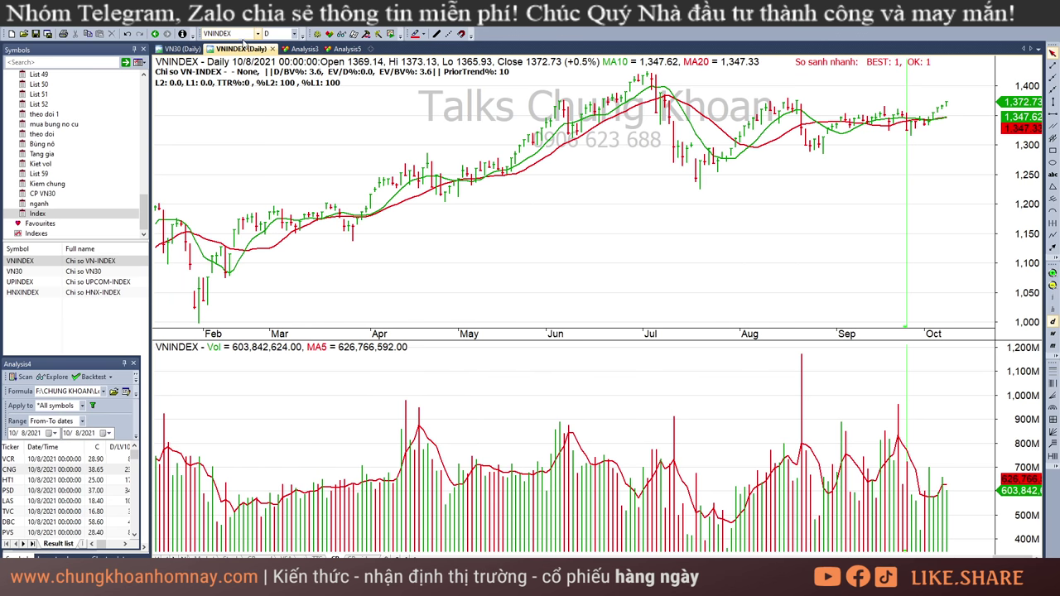
{"action": "left_click", "coordinate": [243, 40]}
{"action": "type", "text": "kdh"}
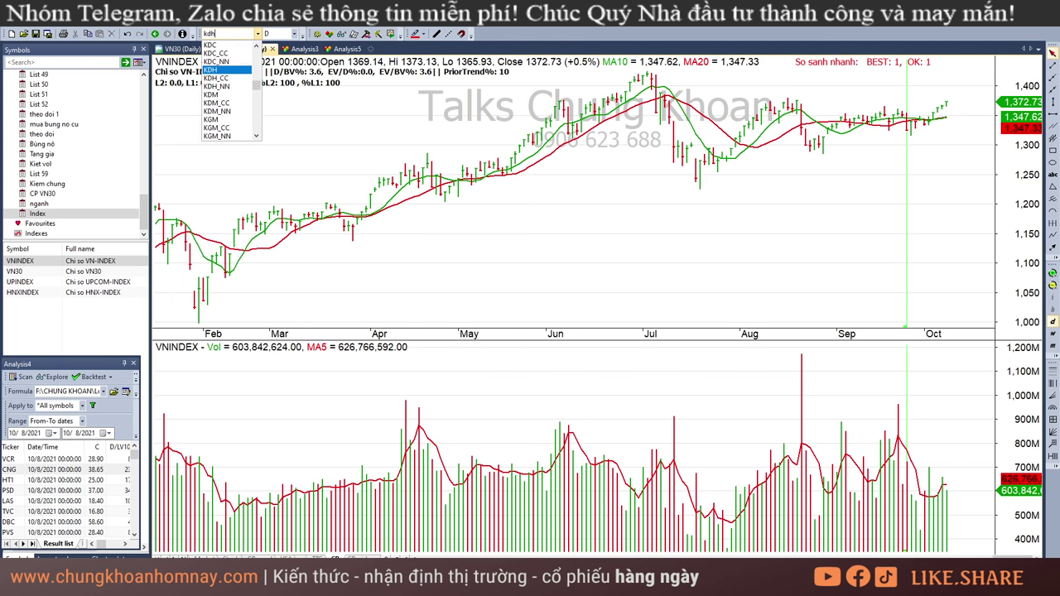
{"action": "key", "text": "Return"}
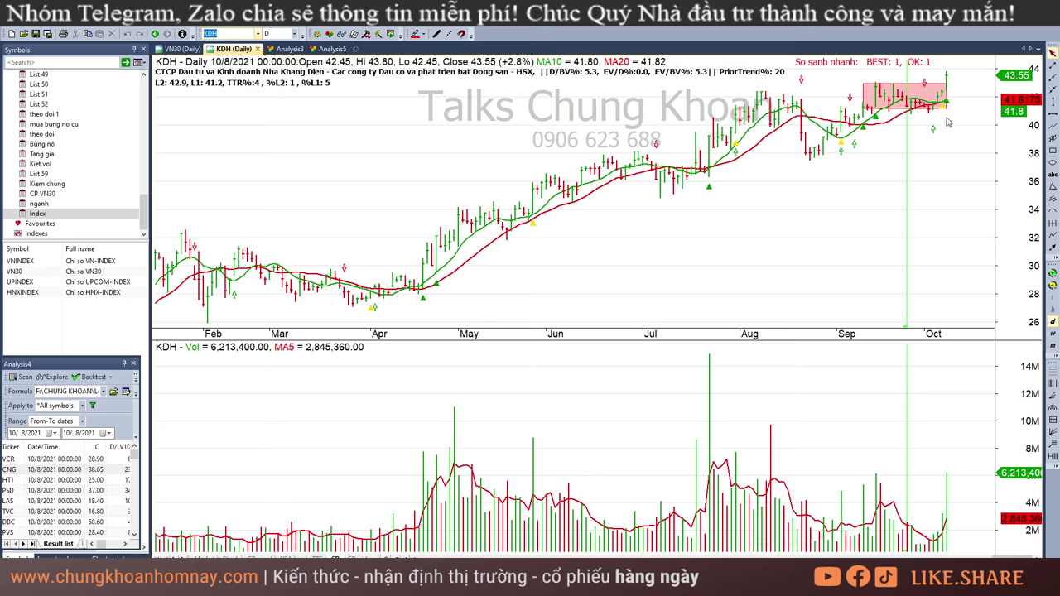
- Inspect KDH's recent price and volume bars, including 10/7/2021 and 10/8/2021
{"action": "left_click", "coordinate": [921, 497]}
{"action": "left_click", "coordinate": [947, 481]}
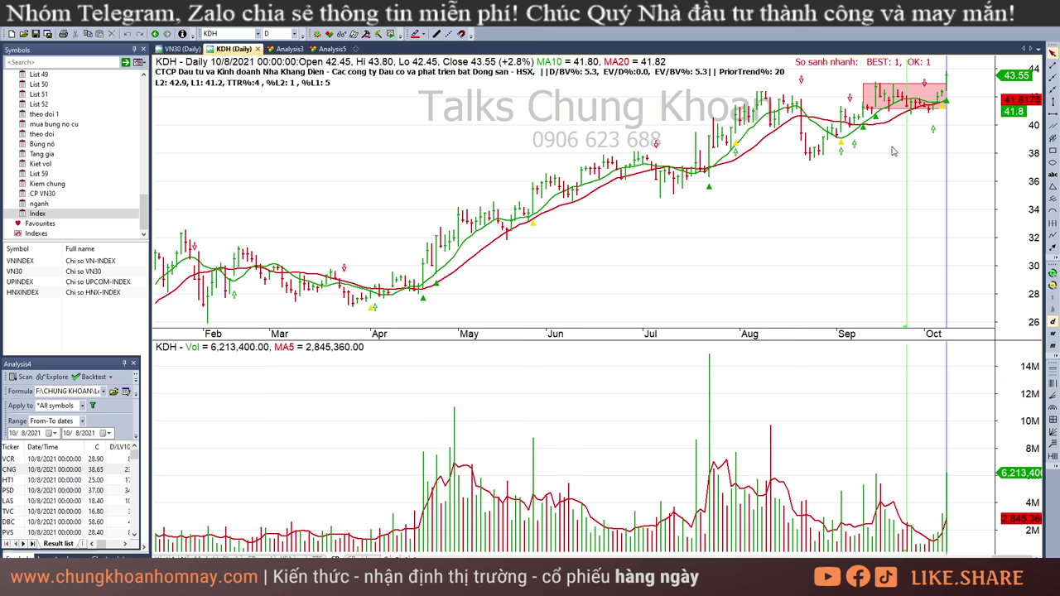
{"action": "left_click", "coordinate": [894, 149]}
{"action": "left_click", "coordinate": [944, 127]}
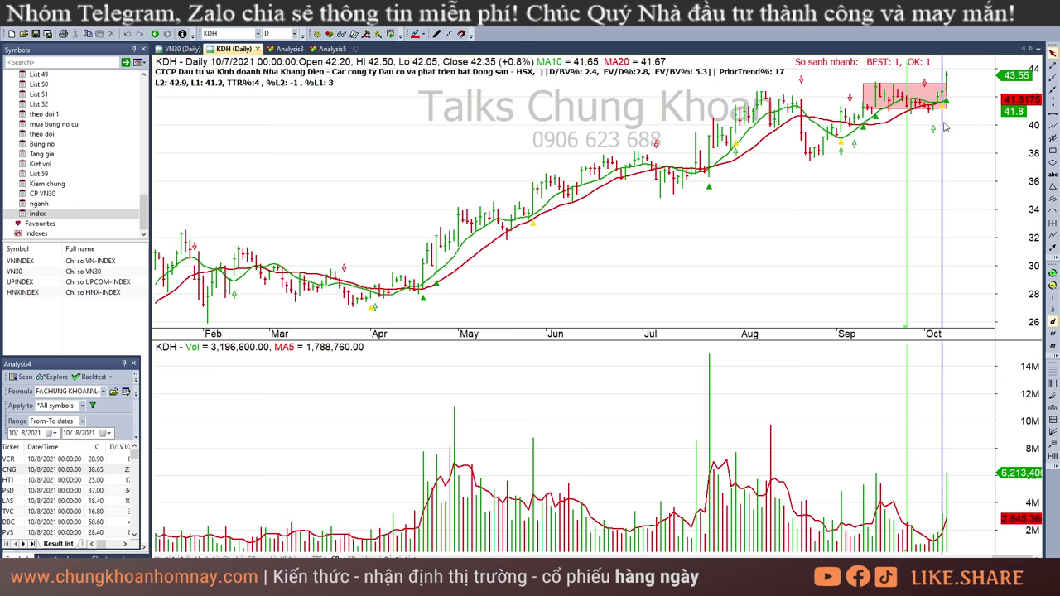
{"action": "left_click", "coordinate": [946, 127]}
{"action": "double_click", "coordinate": [947, 127]}
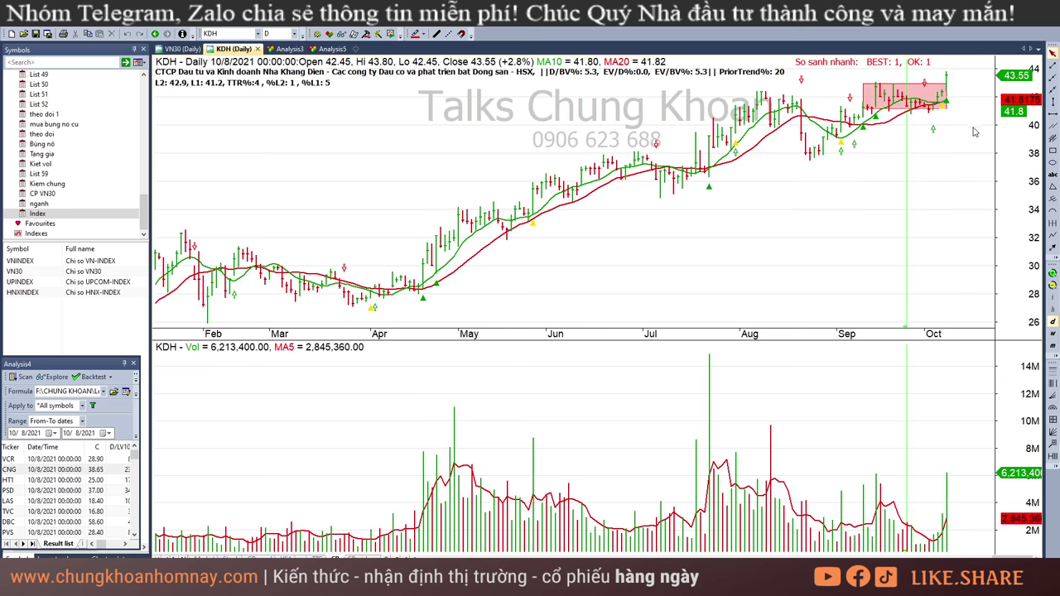
- Load the daily chart of the symbol FPT
{"action": "double_click", "coordinate": [246, 33]}
{"action": "type", "text": "4"}
{"action": "type", "text": "pt"}
{"action": "key", "text": "Return"}
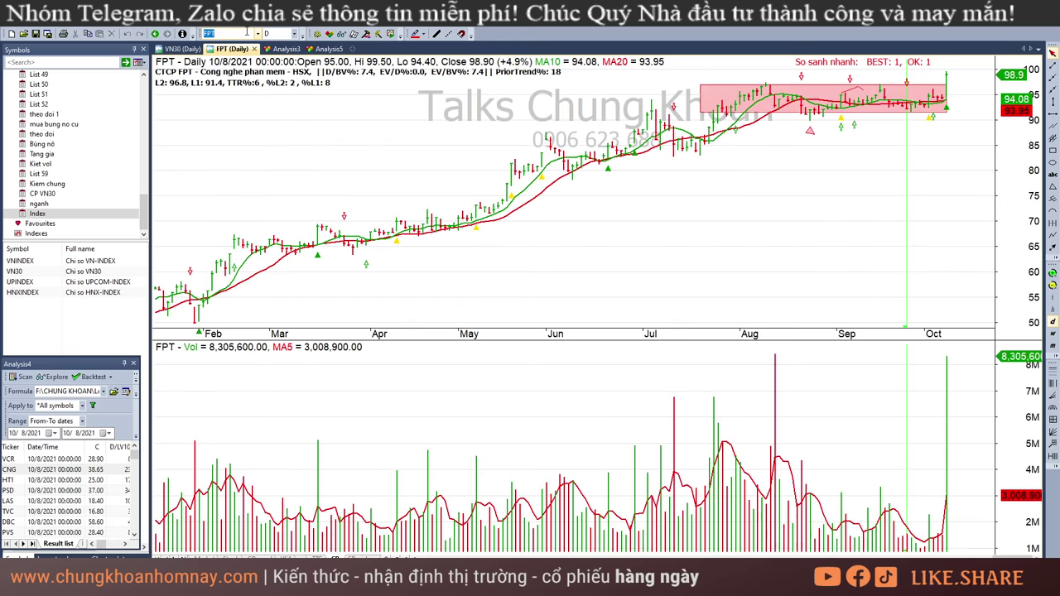
- Inspect FPT's consolidation range using its 7/29/2021, 9/6/2021 and 9/23/2021 bars, and check the 10/8/2021 bar
{"action": "left_click", "coordinate": [841, 143]}
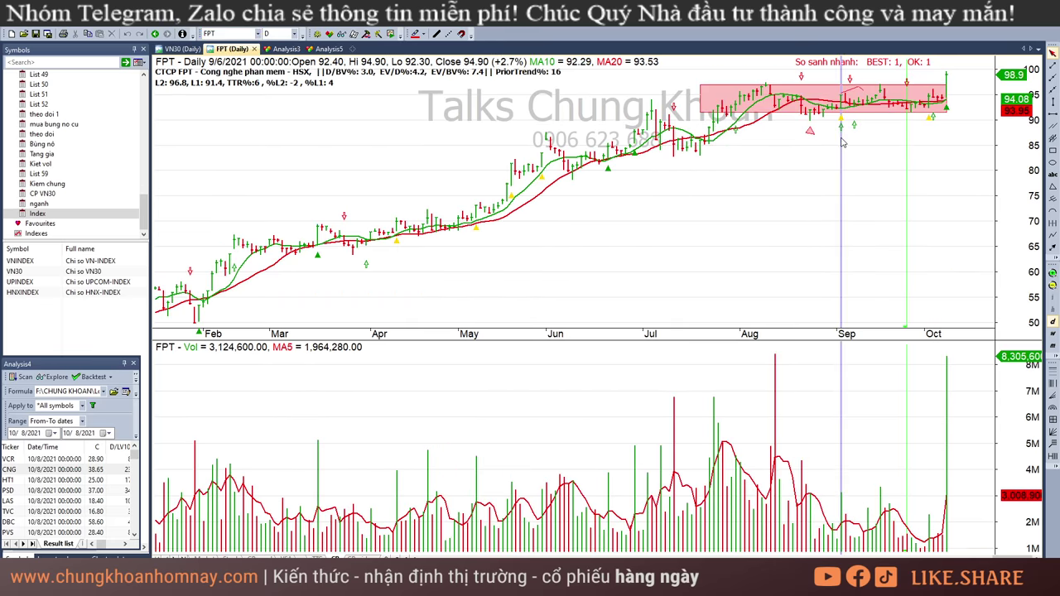
{"action": "left_click", "coordinate": [869, 147]}
{"action": "left_click", "coordinate": [898, 146]}
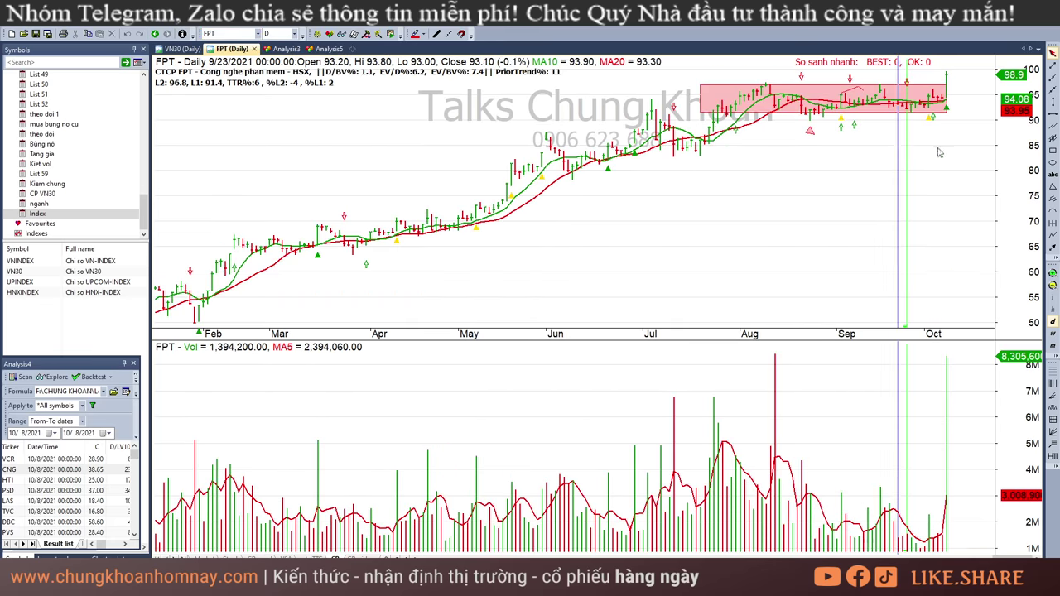
{"action": "left_click", "coordinate": [767, 155]}
{"action": "left_click", "coordinate": [738, 156]}
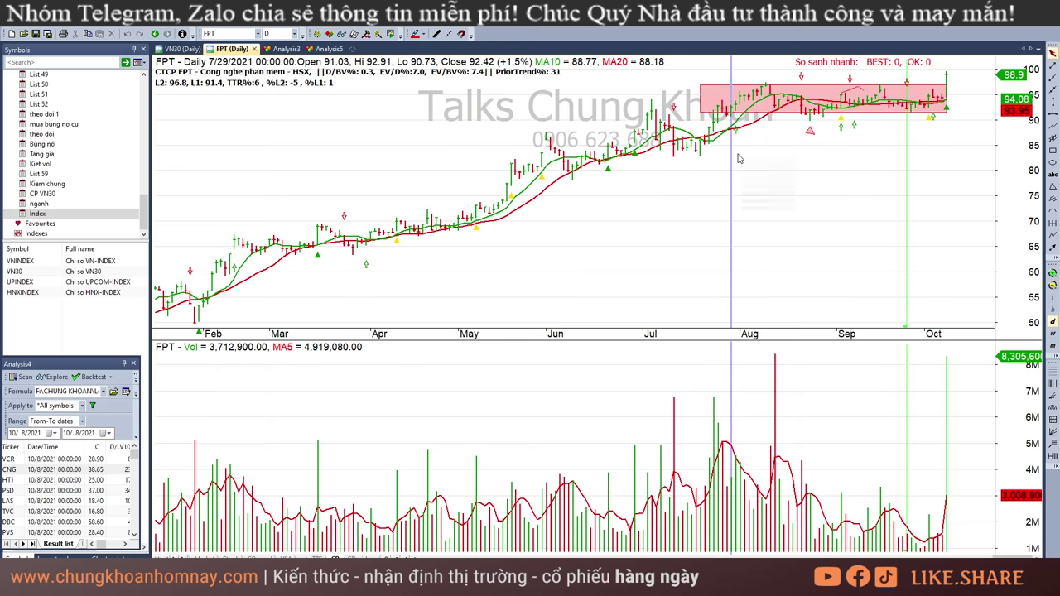
{"action": "left_click", "coordinate": [948, 133]}
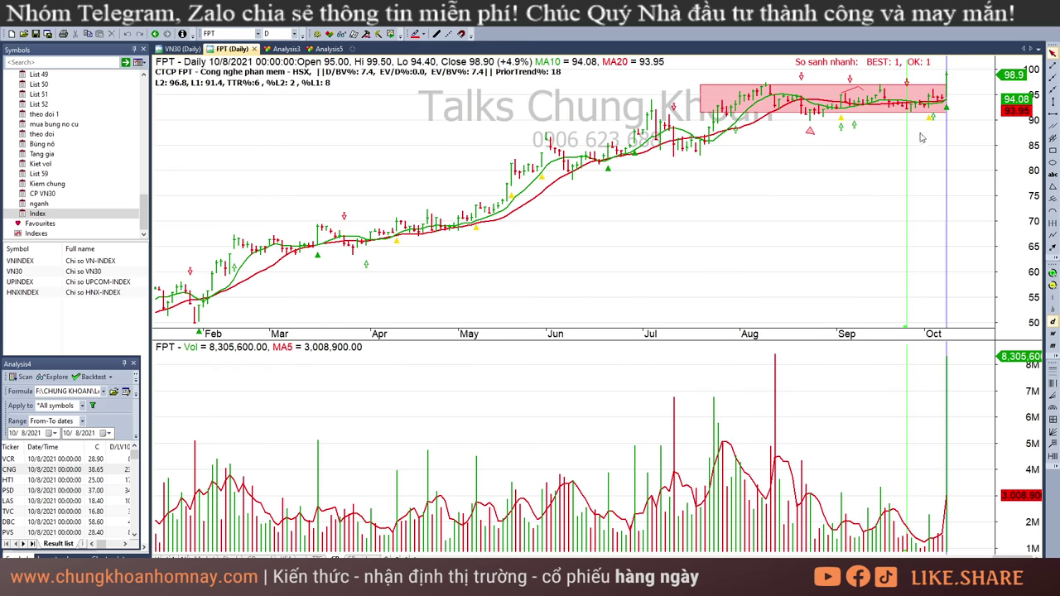
- Examine FPT's trading volume around 10/1/2021 and compare it with the volume and price of the 10/8/2021 breakout bar
{"action": "left_click", "coordinate": [919, 530]}
{"action": "left_click", "coordinate": [926, 550]}
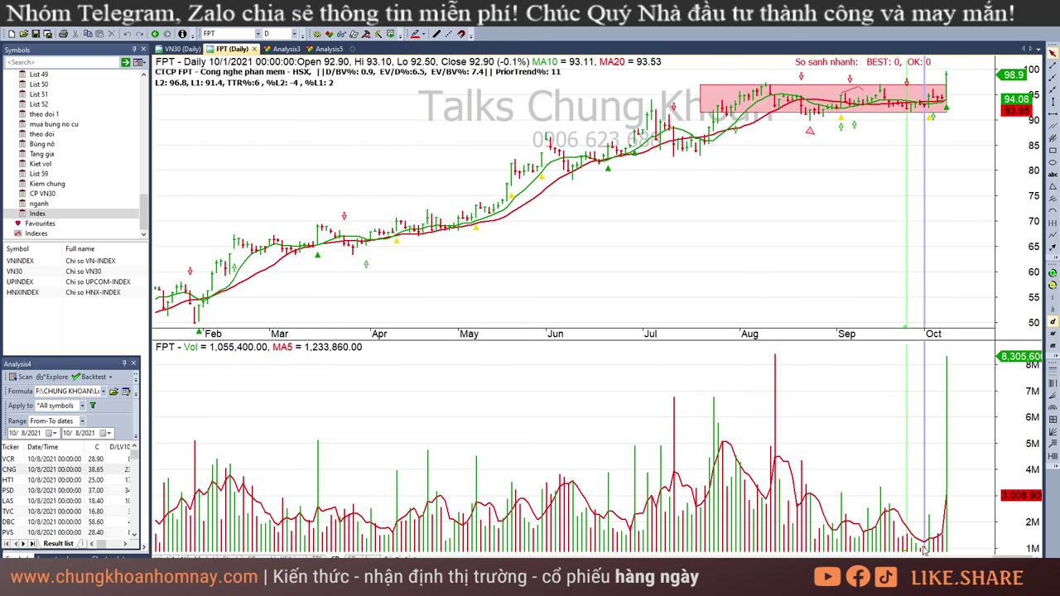
{"action": "left_click", "coordinate": [939, 546]}
{"action": "left_click", "coordinate": [950, 414]}
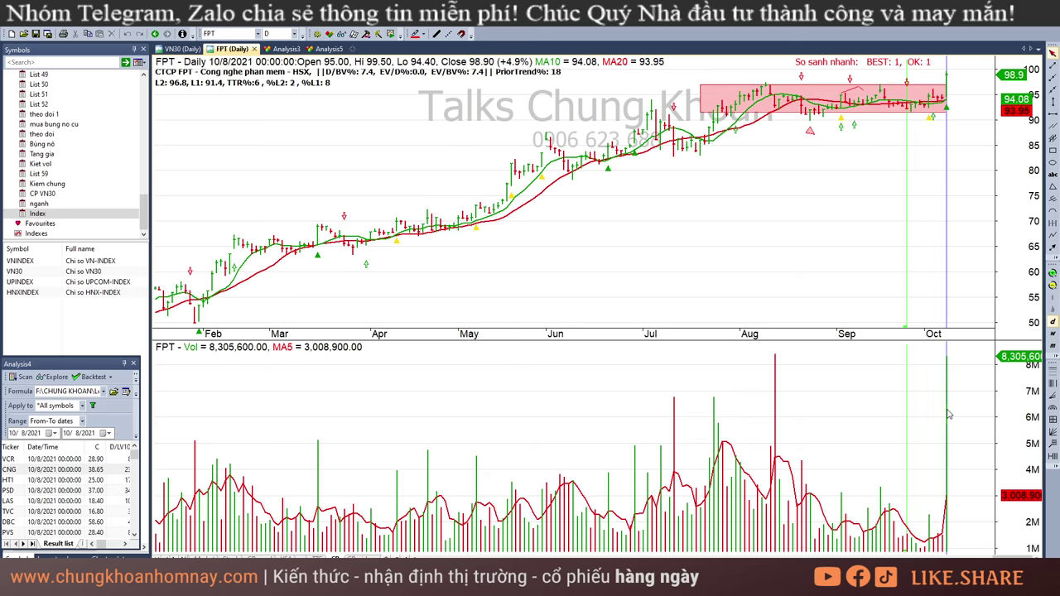
{"action": "left_click", "coordinate": [968, 152]}
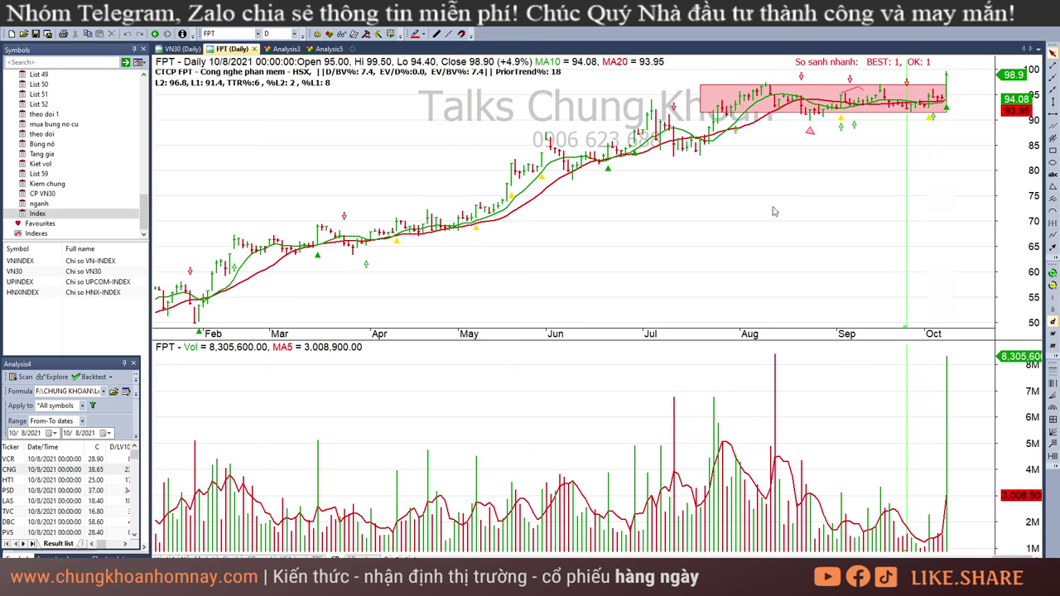
{"action": "left_click", "coordinate": [950, 80]}
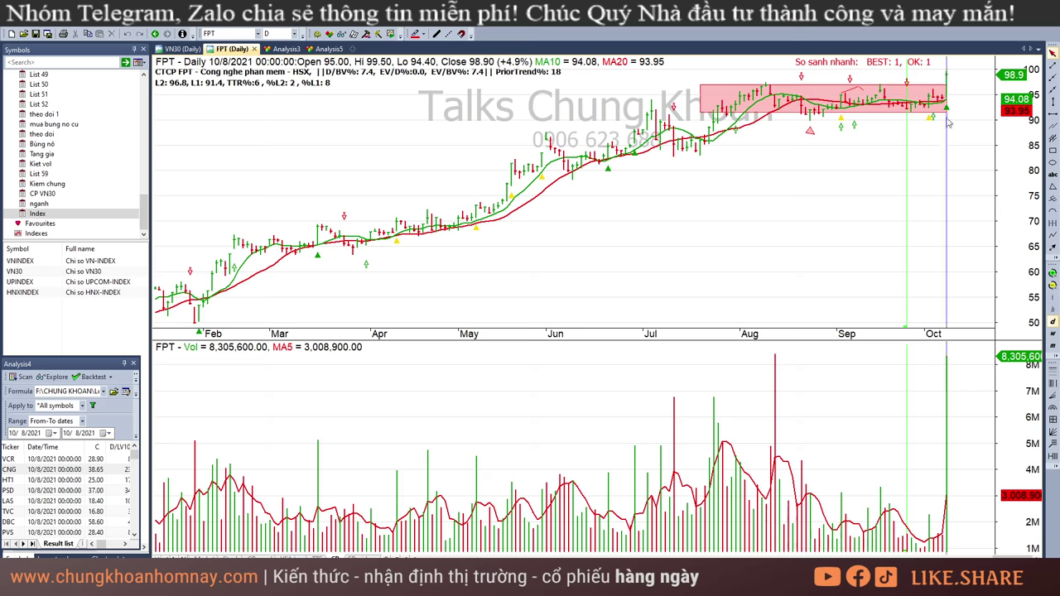
- Inspect FPT's 8/17/2021 and 10/6/2021 bars and compare them with the 10/8/2021 breakout bar
{"action": "left_click", "coordinate": [790, 218]}
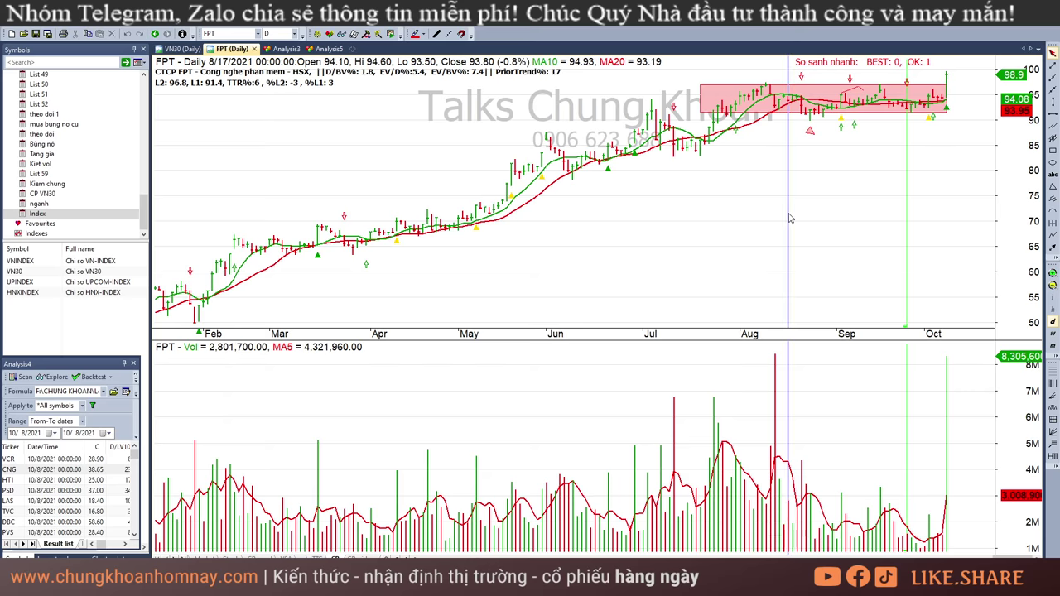
{"action": "left_click", "coordinate": [938, 136]}
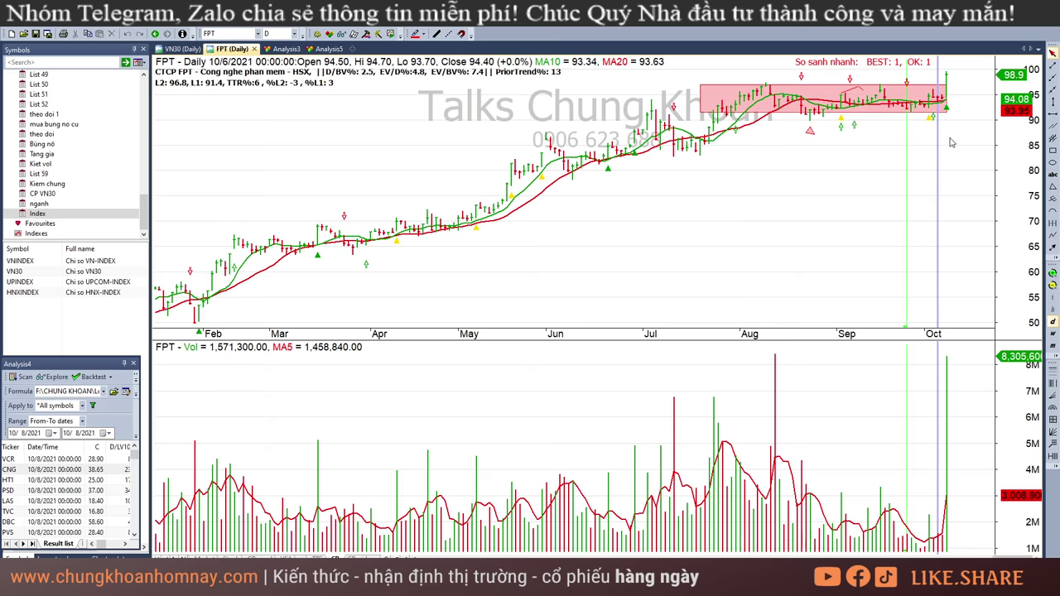
{"action": "mouse_move", "coordinate": [950, 142]}
{"action": "left_click", "coordinate": [948, 131]}
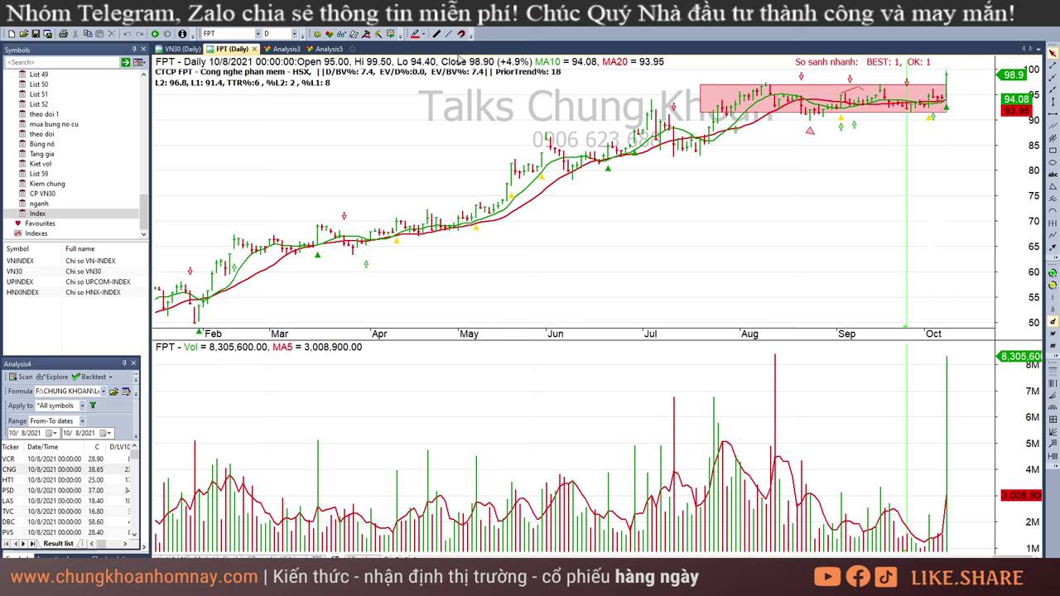
- Switch to the 08.10.2021 workbook in Excel and undo the filter on the "Xem xét mua bùng nổ" column
{"action": "mouse_move", "coordinate": [237, 586]}
{"action": "left_click", "coordinate": [307, 530]}
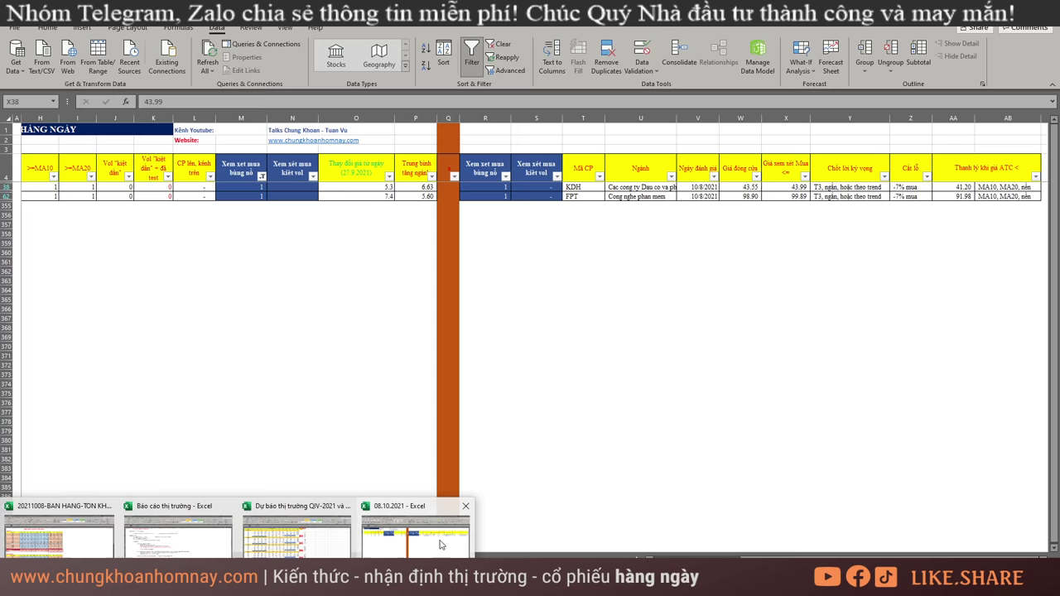
{"action": "left_click", "coordinate": [701, 280]}
{"action": "key", "text": "ctrl+z"}
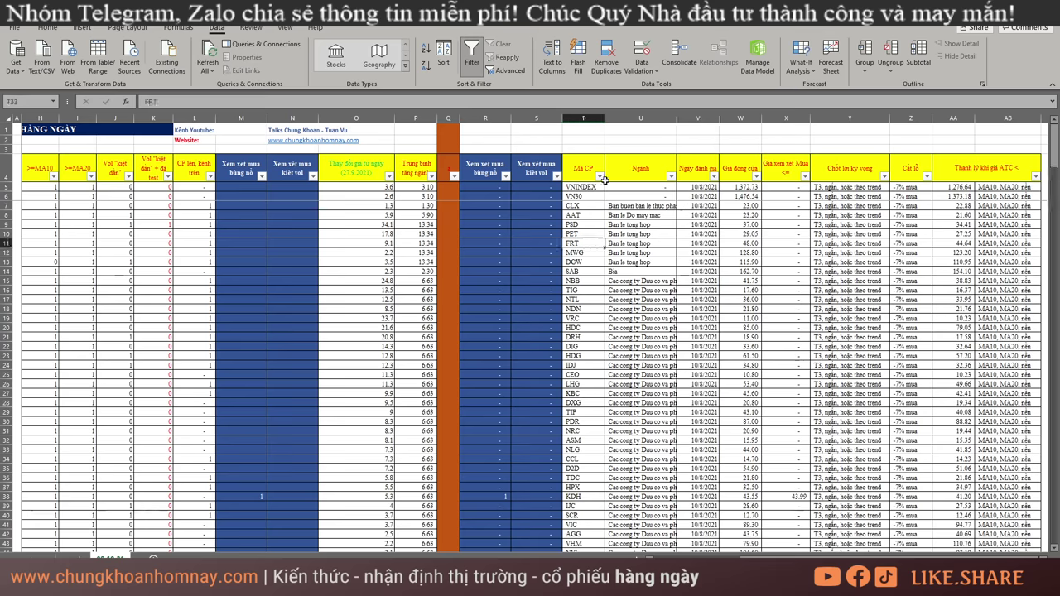
- Filter the "Xem xét mua kiệt vol" column to show only the rows with value 1
{"action": "left_click", "coordinate": [312, 176]}
{"action": "left_click", "coordinate": [228, 309]}
{"action": "left_click", "coordinate": [200, 316]}
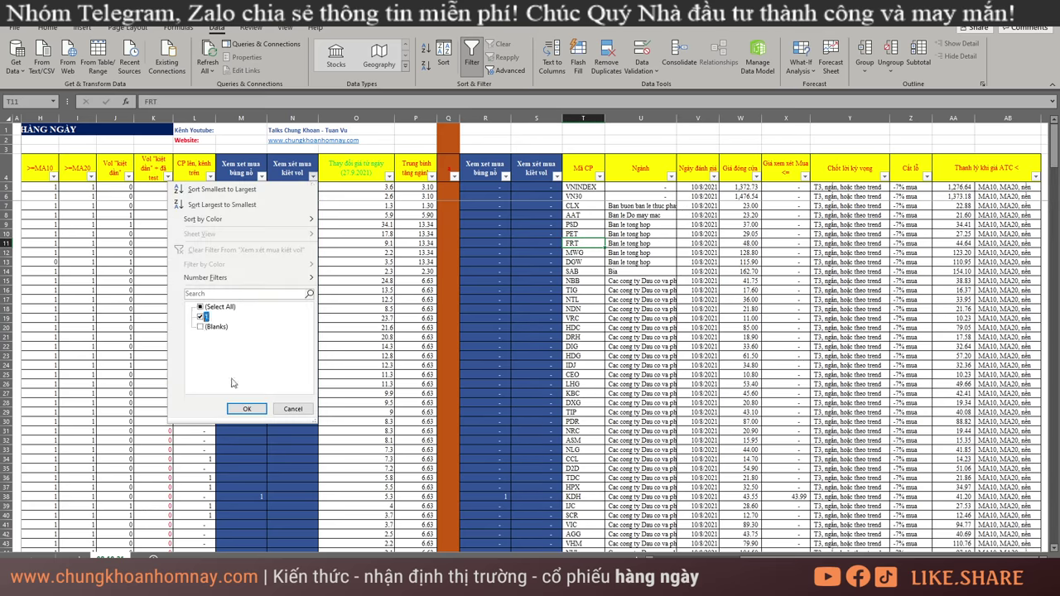
{"action": "left_click", "coordinate": [246, 409]}
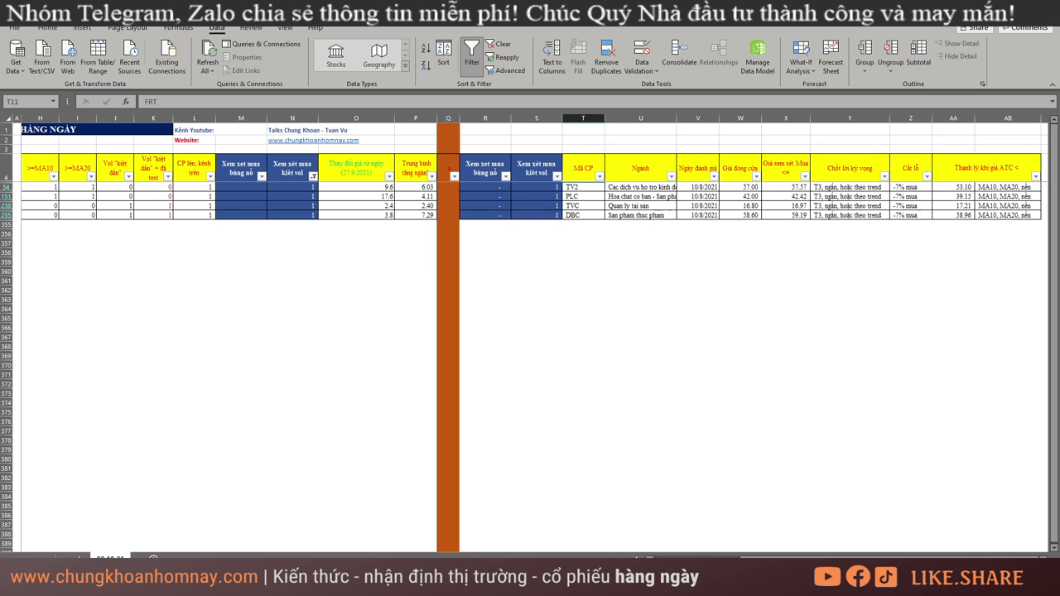
- Switch to AmiBroker, load the VNINDEX daily chart and inspect its bars from late September to 10/8/2021, including 9/29/2021
{"action": "key", "text": "alt+Tab"}
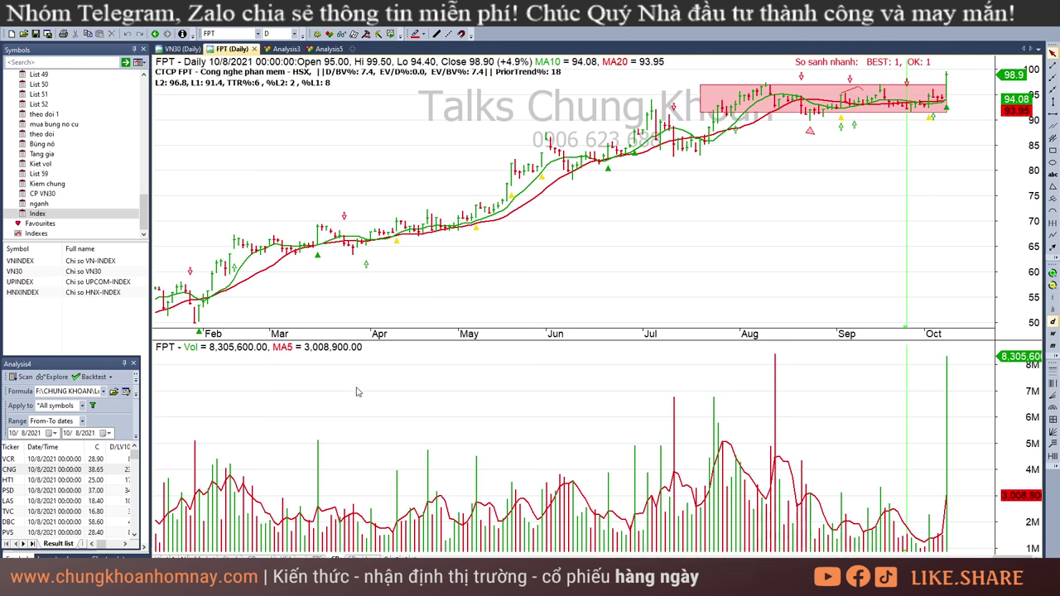
{"action": "left_click", "coordinate": [58, 262]}
{"action": "left_click", "coordinate": [904, 205]}
{"action": "left_click", "coordinate": [916, 143]}
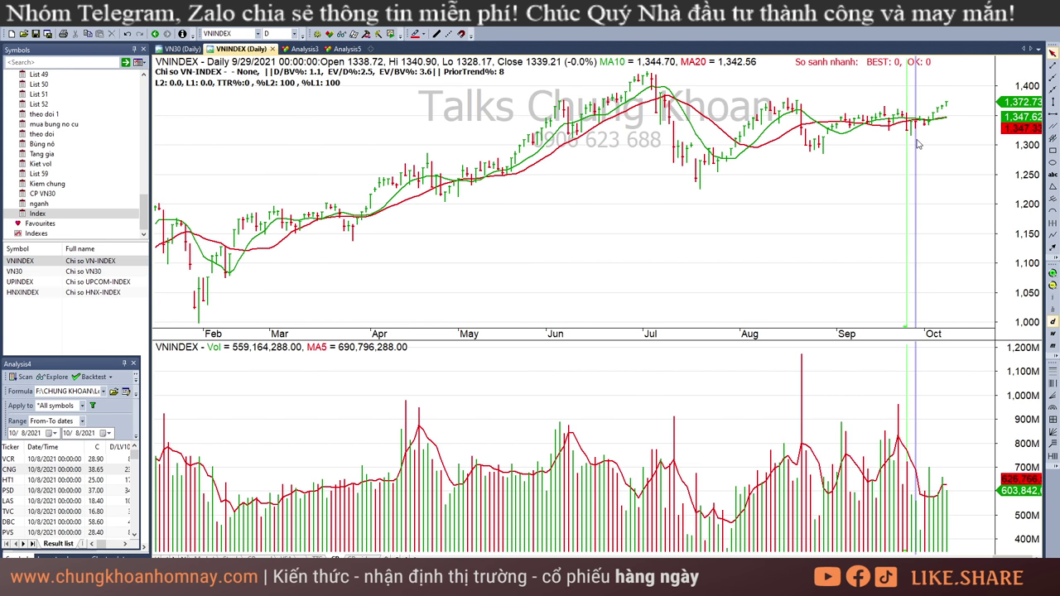
{"action": "left_click", "coordinate": [925, 140]}
{"action": "left_click", "coordinate": [930, 139]}
{"action": "left_click", "coordinate": [939, 136]}
{"action": "left_click", "coordinate": [935, 135]}
{"action": "left_click", "coordinate": [949, 94]}
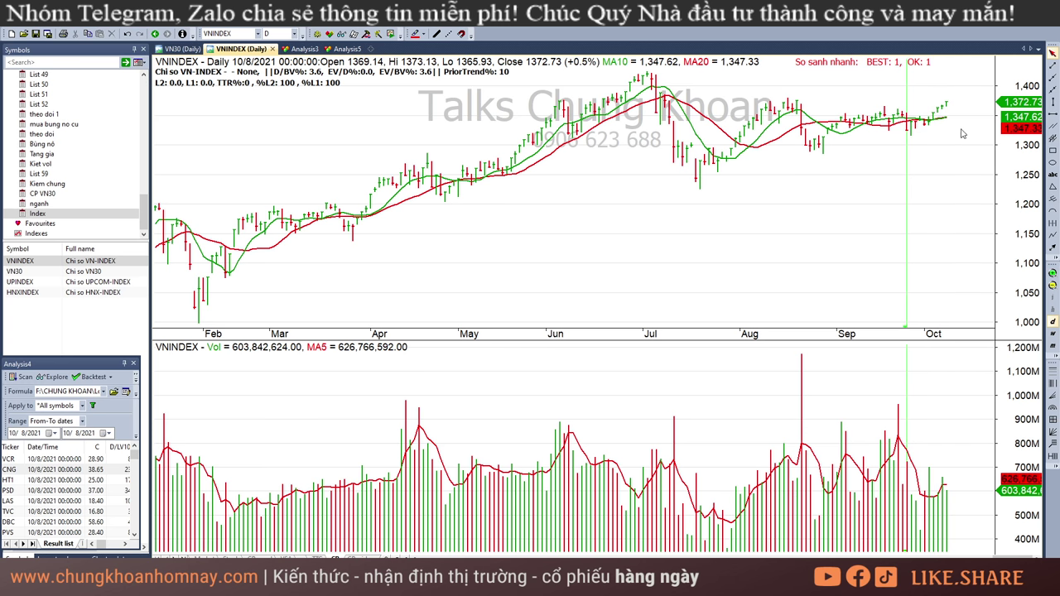
- Recheck VNINDEX's 10/7/2021 and 10/8/2021 bars and view its earlier history from before December 2020 through August 2021
{"action": "left_click", "coordinate": [917, 133]}
{"action": "left_click", "coordinate": [924, 136]}
{"action": "left_click", "coordinate": [936, 136]}
{"action": "left_click", "coordinate": [956, 132]}
{"action": "left_click", "coordinate": [944, 120]}
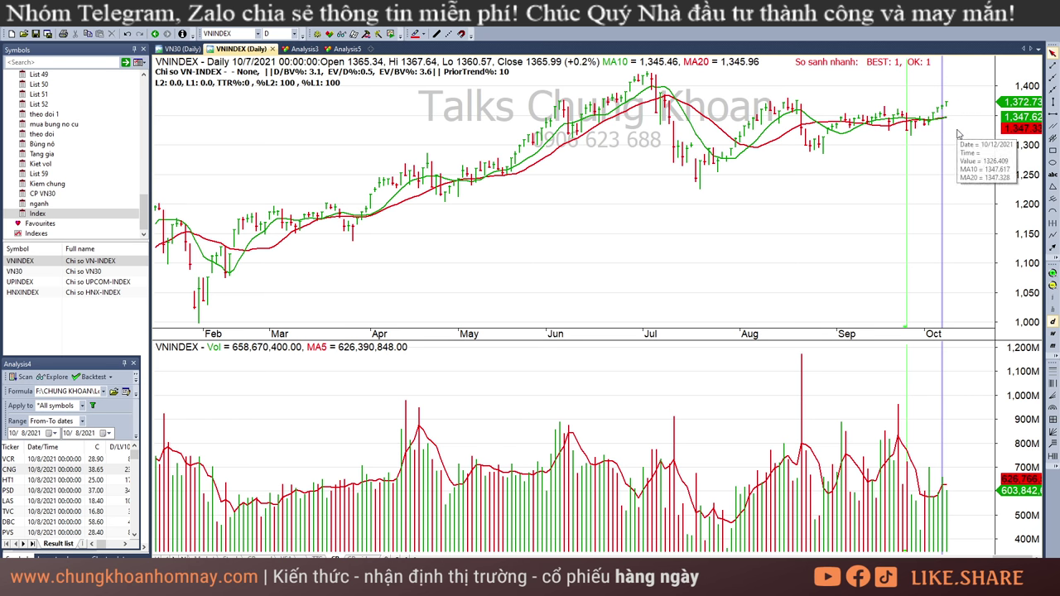
{"action": "left_click", "coordinate": [970, 116]}
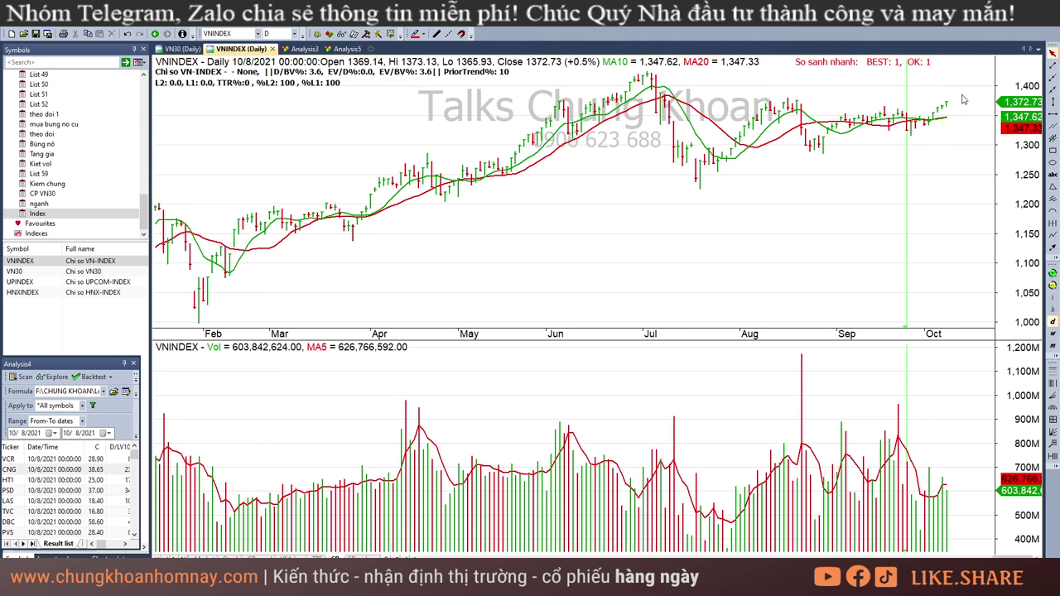
{"action": "mouse_move", "coordinate": [1013, 553]}
{"action": "left_mouse_down"}
{"action": "mouse_move", "coordinate": [981, 554]}
{"action": "mouse_move", "coordinate": [1002, 553]}
{"action": "left_mouse_up"}
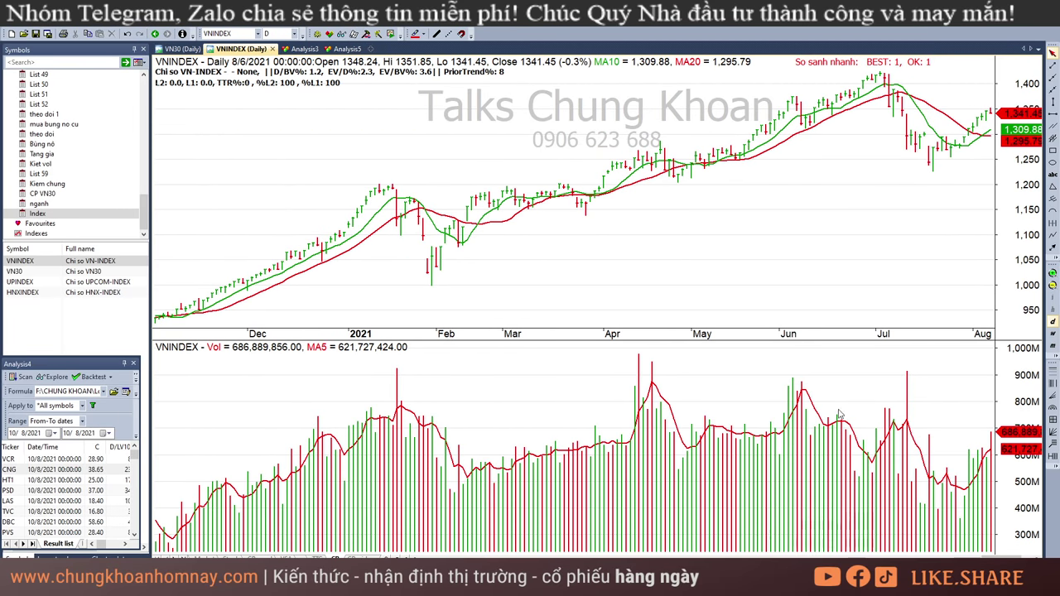
{"action": "left_click_drag", "start_coordinate": [1003, 553], "coordinate": [1050, 555]}
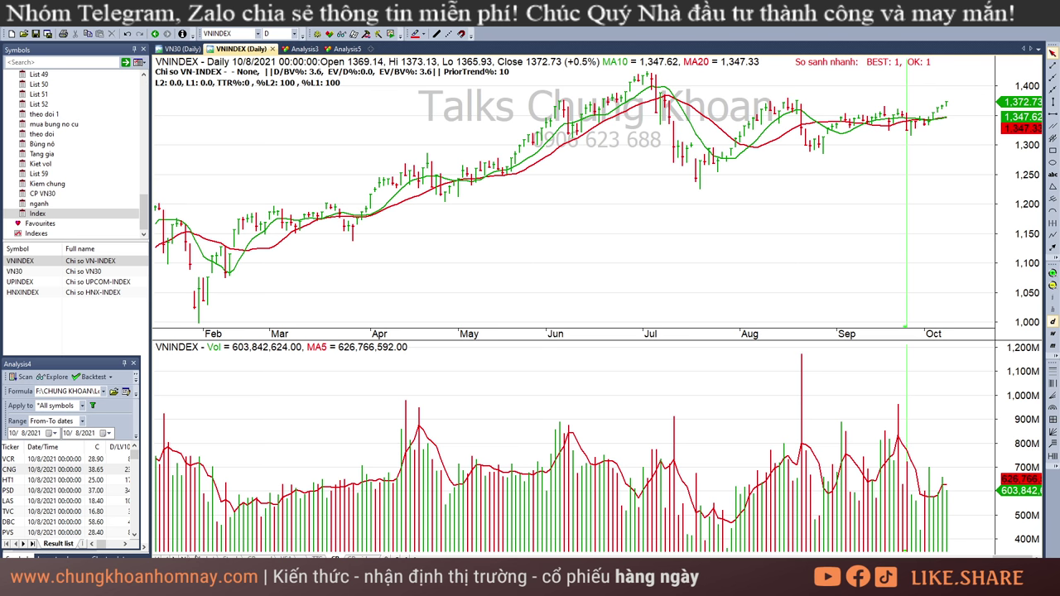
- Check the filtered low-volume candidates in the Excel workbook, switch back to AmiBroker and load the daily chart of TV2
{"action": "left_click", "coordinate": [420, 542]}
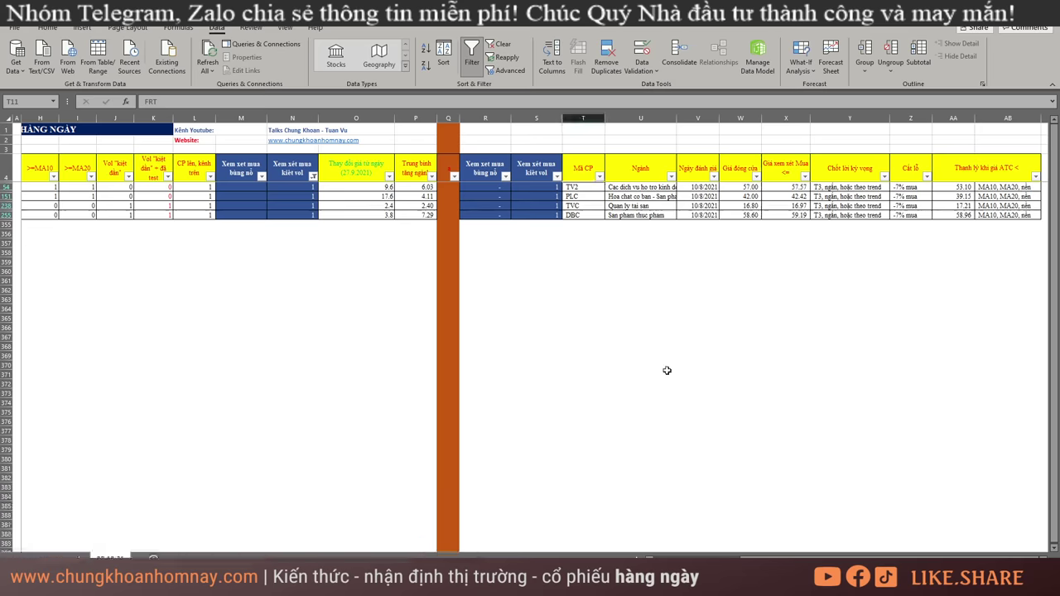
{"action": "left_click", "coordinate": [600, 177]}
{"action": "left_click", "coordinate": [618, 214]}
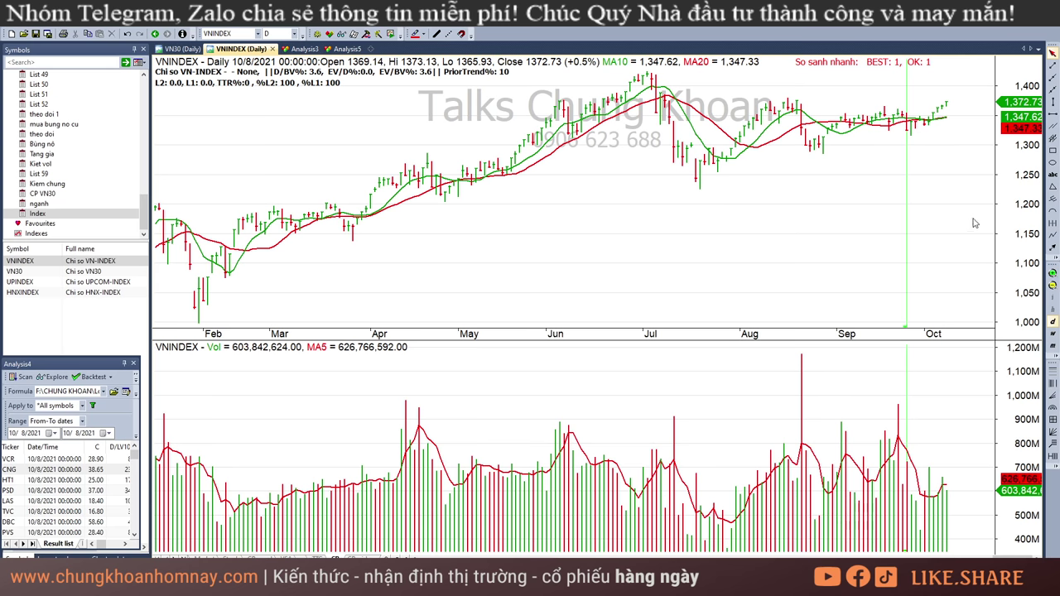
{"action": "left_click", "coordinate": [245, 33]}
{"action": "type", "text": "tv2"}
{"action": "key", "text": "Return"}
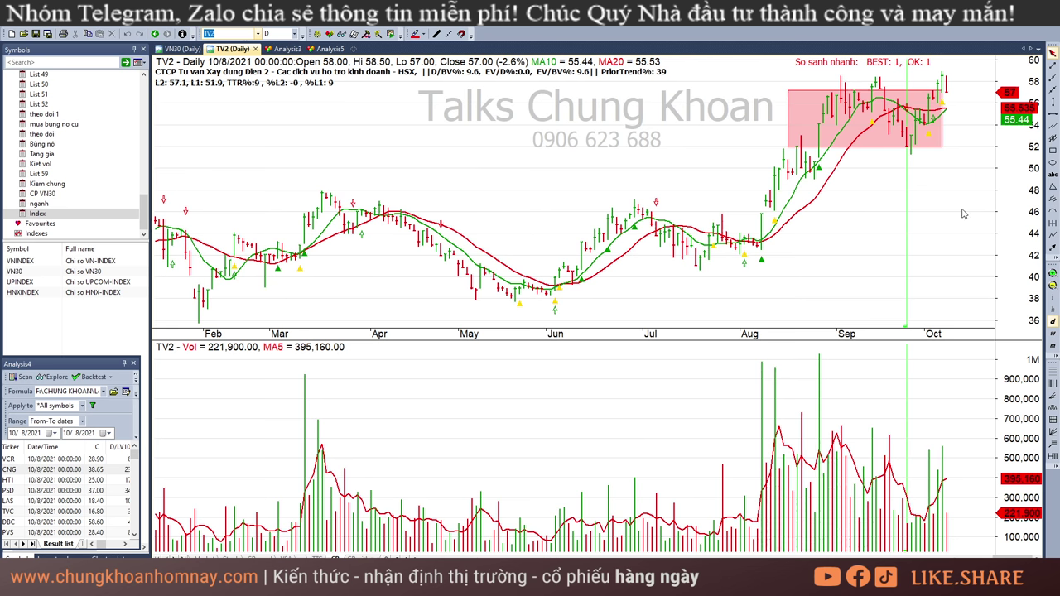
- Inspect TV2's 10/5/2021 bar and the price and volume of its 10/8/2021 bar
{"action": "left_click", "coordinate": [903, 193]}
{"action": "left_click", "coordinate": [945, 168]}
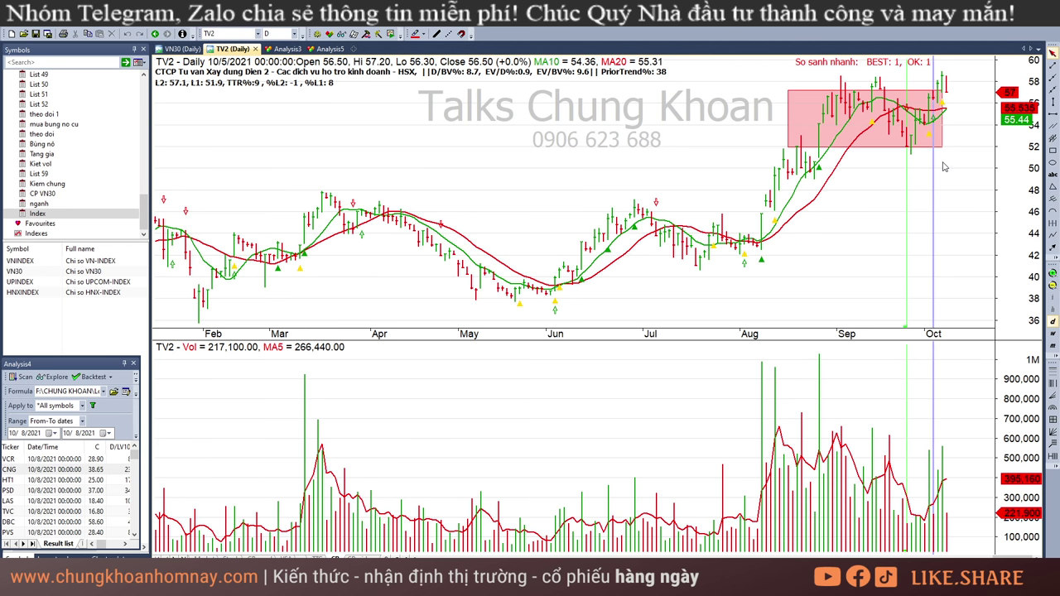
{"action": "left_click", "coordinate": [947, 521]}
{"action": "left_click", "coordinate": [947, 87]}
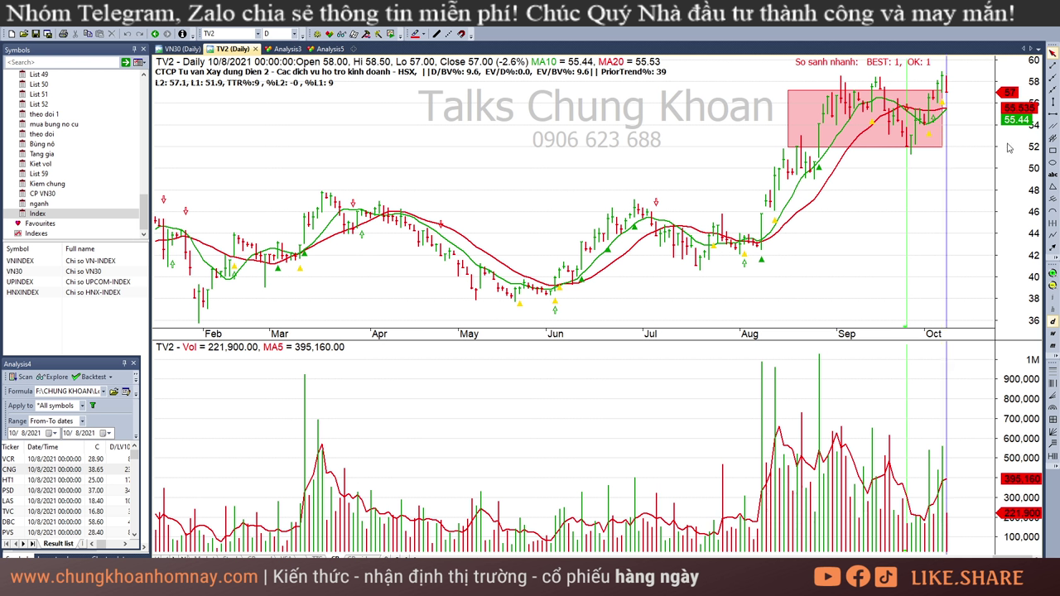
{"action": "key", "text": "Escape"}
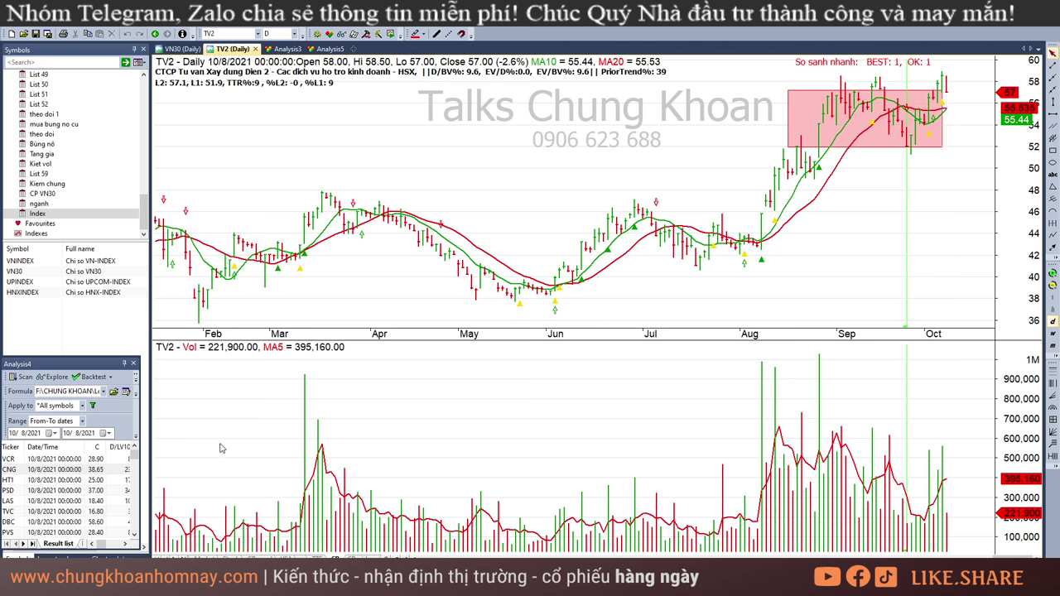
- Consult the filtered candidate list in Excel, switch back to AmiBroker and load the daily chart of PLC
{"action": "left_click", "coordinate": [426, 546]}
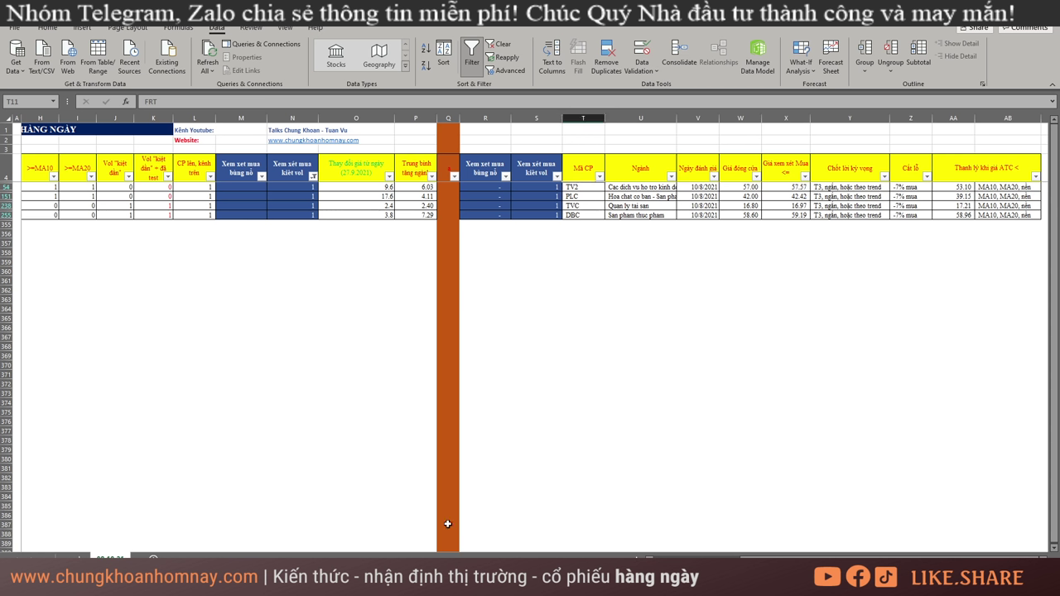
{"action": "key", "text": "alt+Tab"}
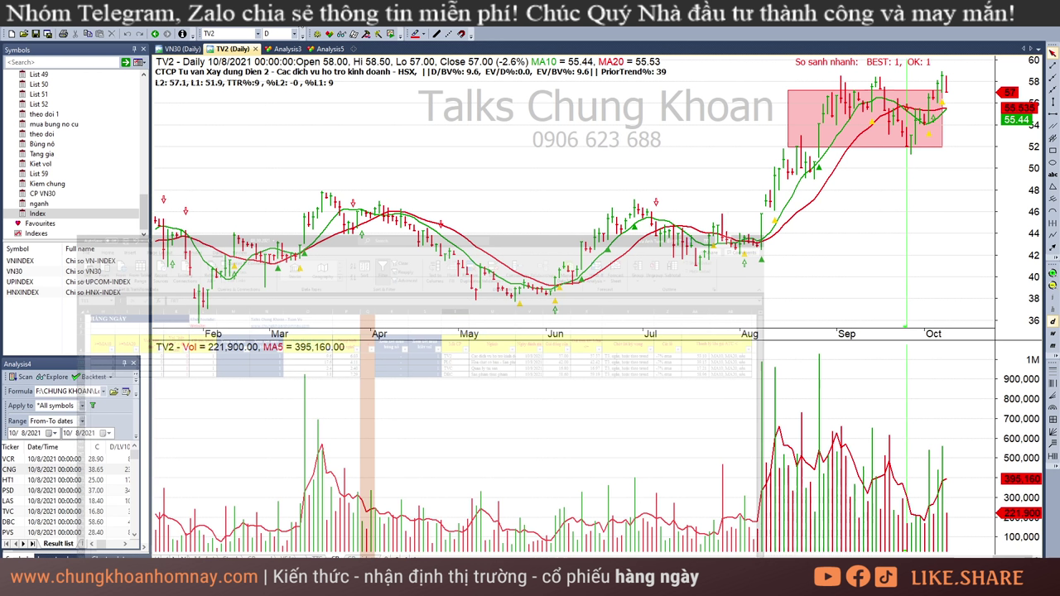
{"action": "type", "text": "PLC"}
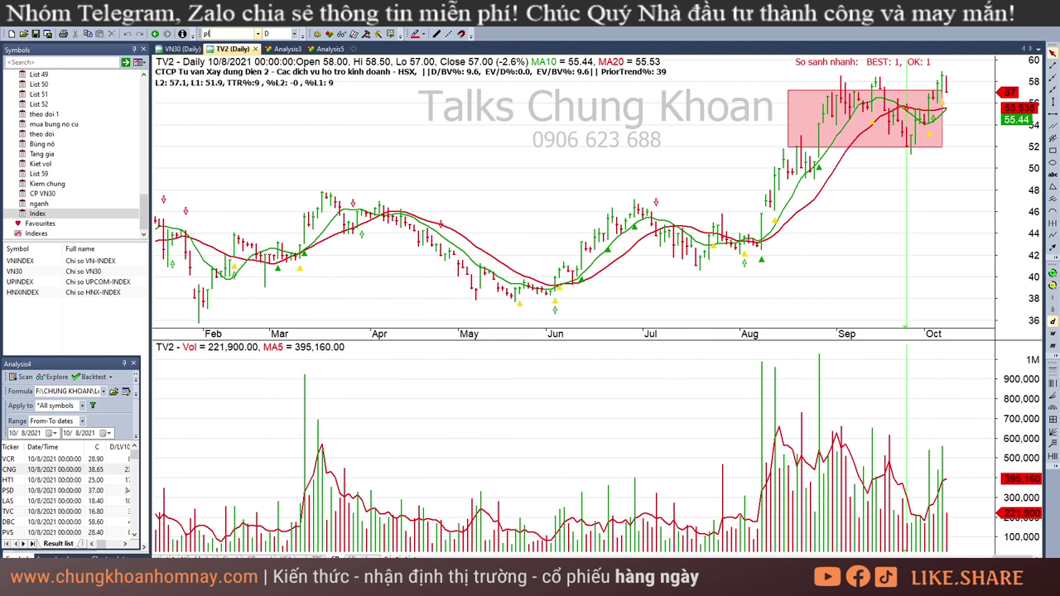
{"action": "key", "text": "Return"}
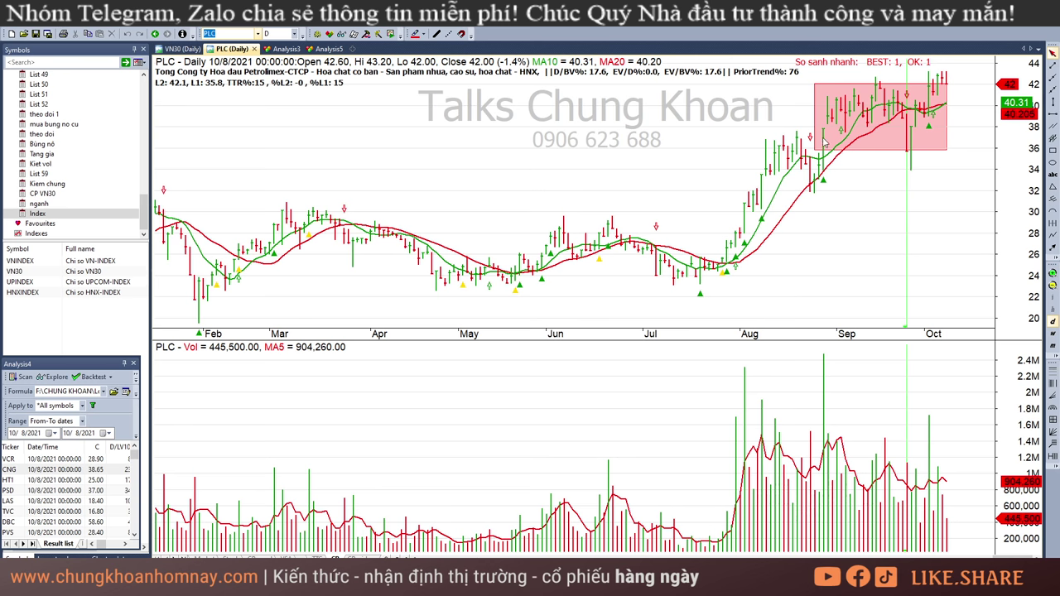
- Inspect PLC's bars of 9/27, 9/28, 10/4, 10/5 and 10/8/2021, and its 10/6/2021 volume
{"action": "left_click", "coordinate": [930, 169]}
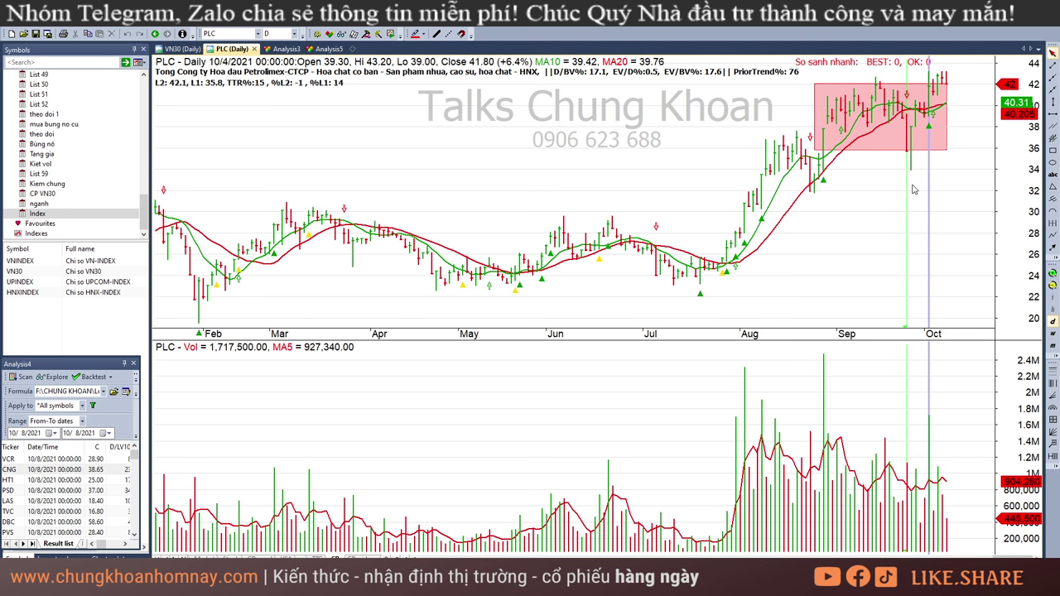
{"action": "left_click", "coordinate": [912, 176]}
{"action": "left_click", "coordinate": [907, 174]}
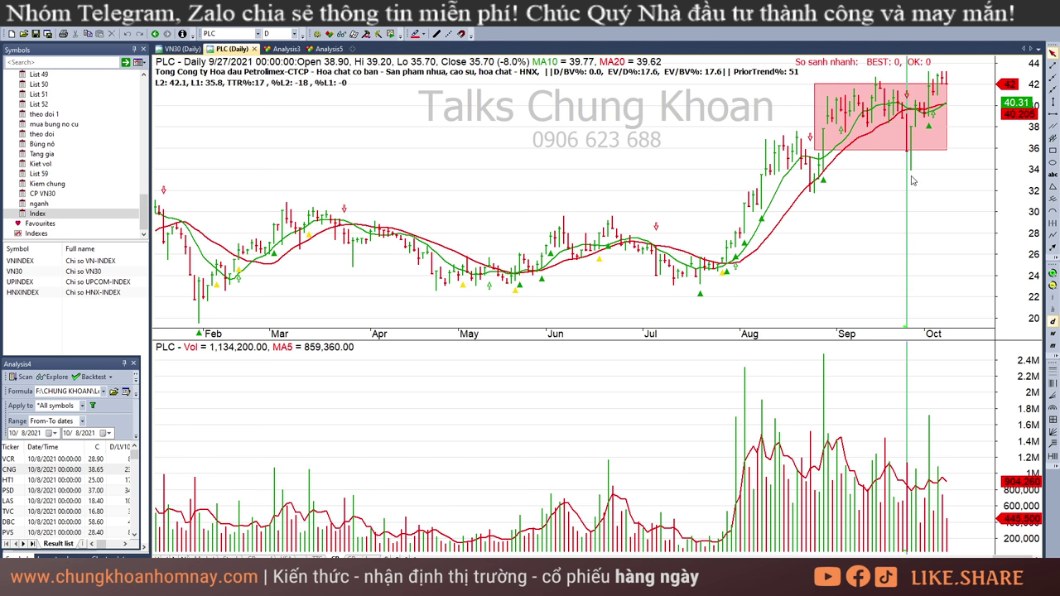
{"action": "left_click", "coordinate": [912, 176]}
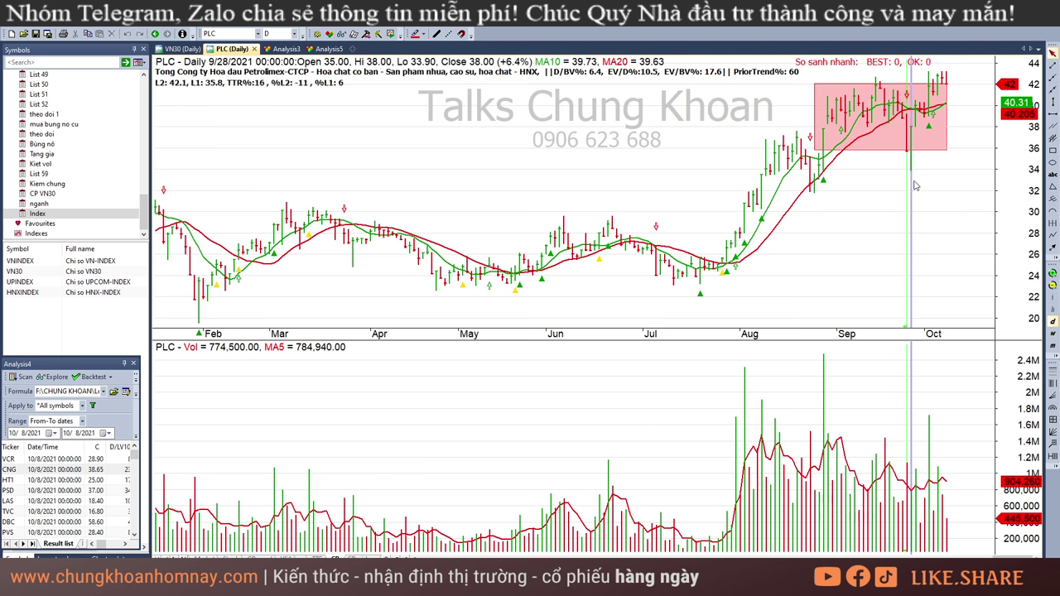
{"action": "left_click", "coordinate": [929, 177]}
{"action": "left_click", "coordinate": [936, 176]}
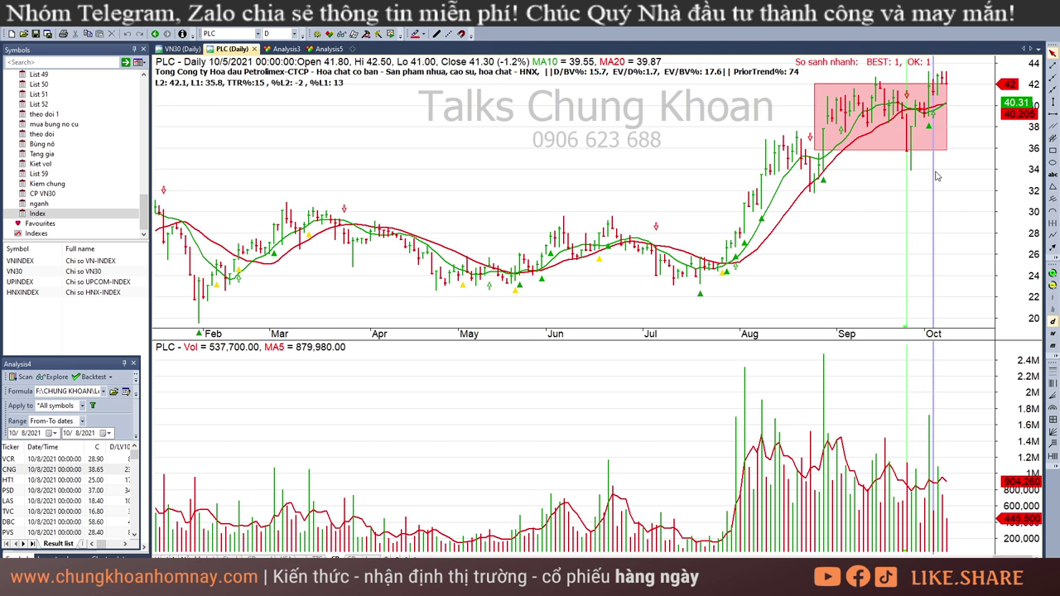
{"action": "left_click", "coordinate": [944, 172]}
{"action": "left_click", "coordinate": [947, 171]}
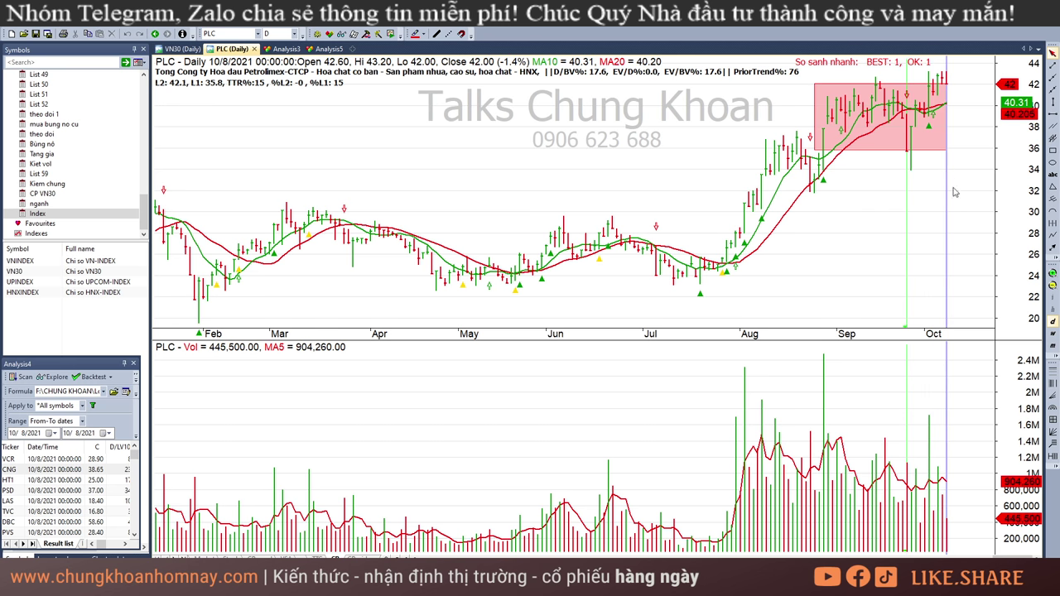
{"action": "left_click", "coordinate": [939, 522]}
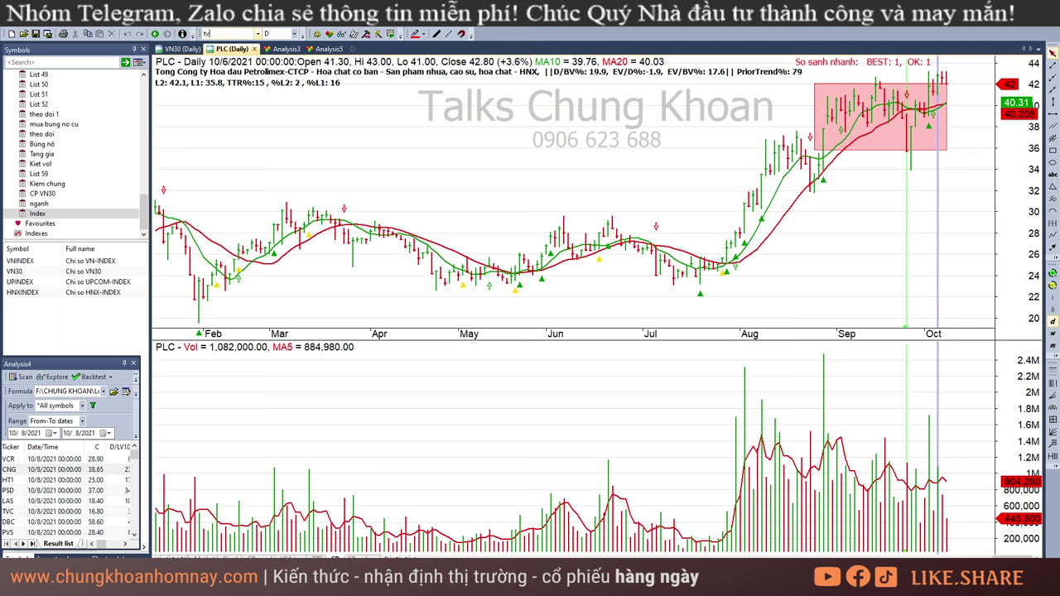
- Load the daily chart of the symbol TVC
{"action": "key", "text": "Return"}
{"action": "key", "text": "Escape"}
{"action": "key", "text": "Return"}
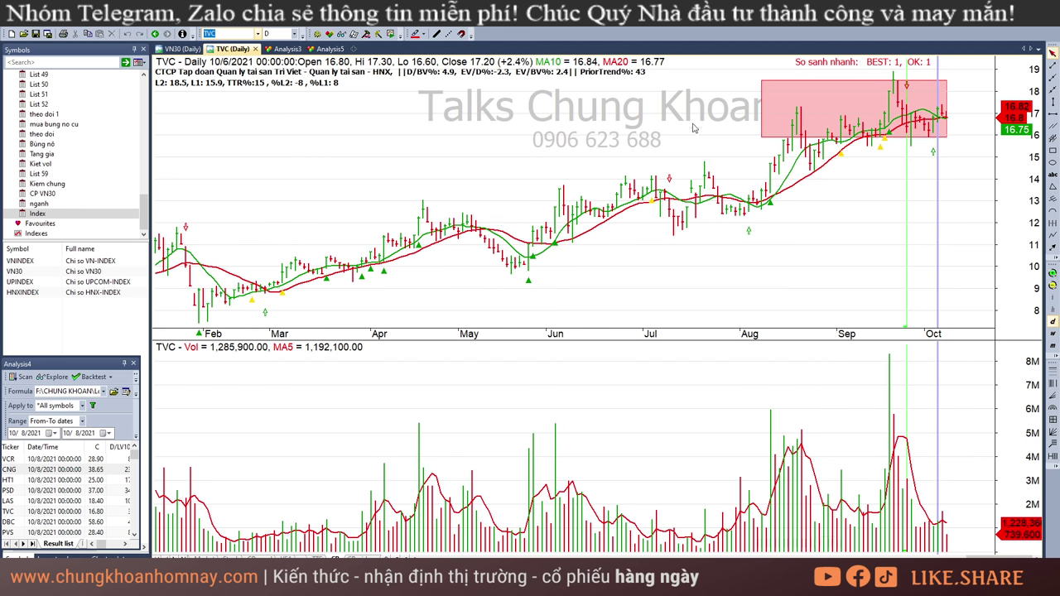
- Inspect TVC's consolidation range using its 9/21/2021, 9/27/2021 and 10/4/2021 bars
{"action": "left_click", "coordinate": [849, 164]}
{"action": "left_click", "coordinate": [907, 155]}
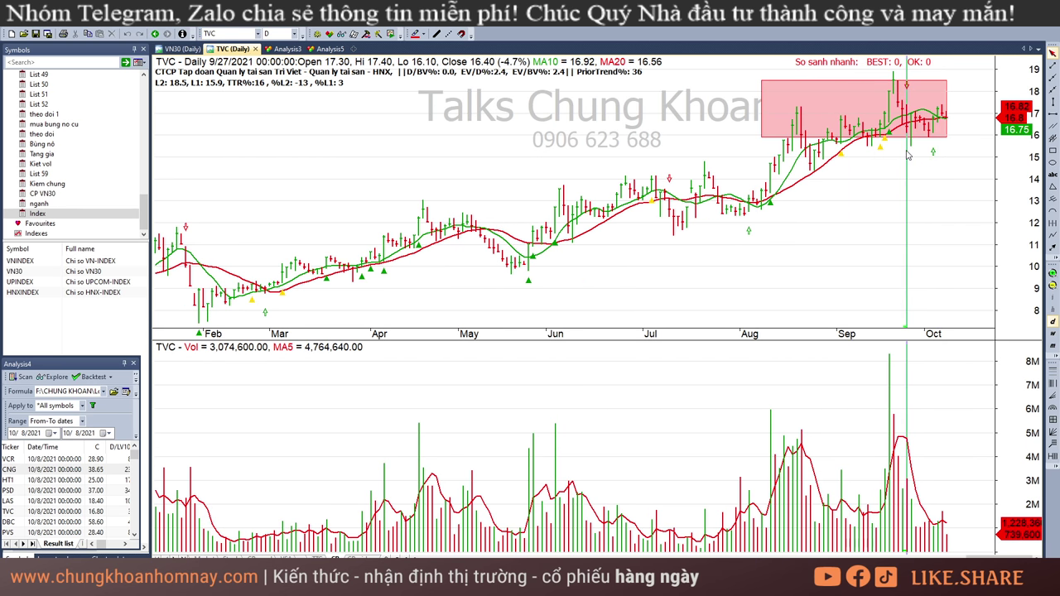
{"action": "left_click", "coordinate": [931, 155]}
{"action": "left_click", "coordinate": [893, 160]}
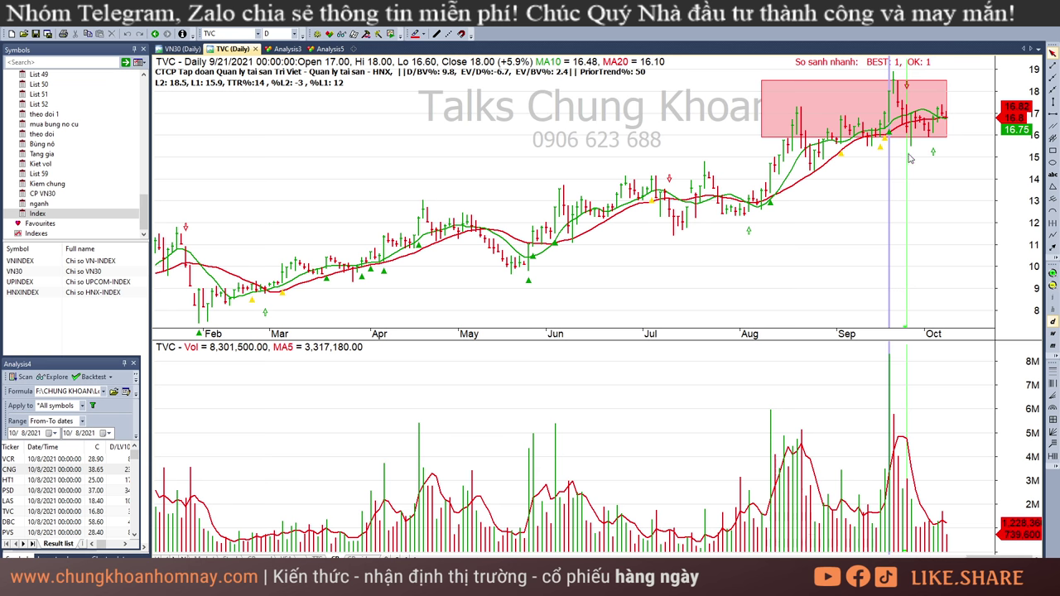
{"action": "left_click", "coordinate": [908, 158]}
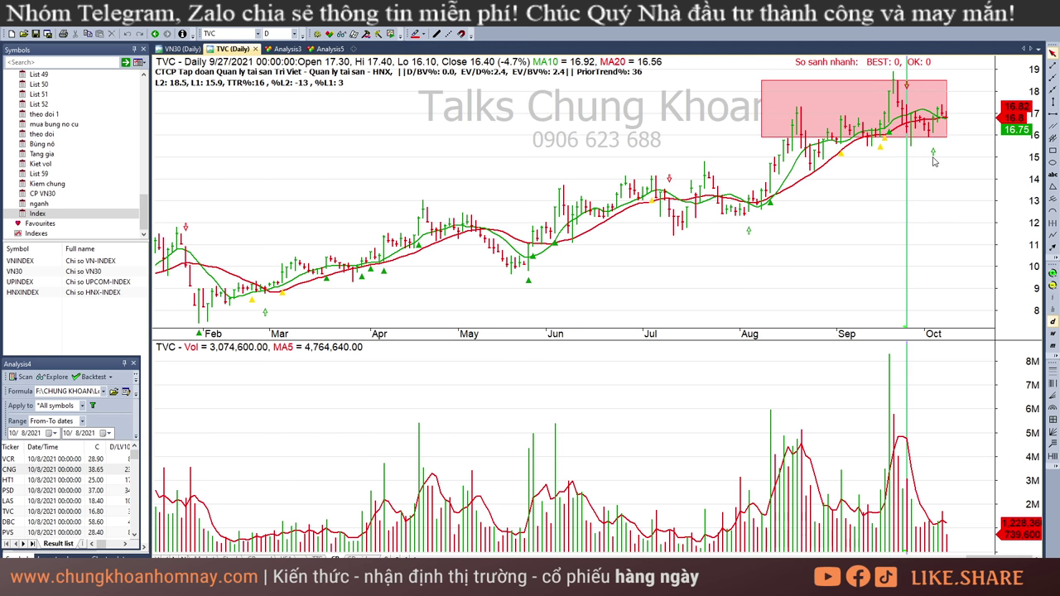
{"action": "left_click", "coordinate": [931, 163]}
{"action": "left_click", "coordinate": [907, 157]}
{"action": "left_click", "coordinate": [929, 151]}
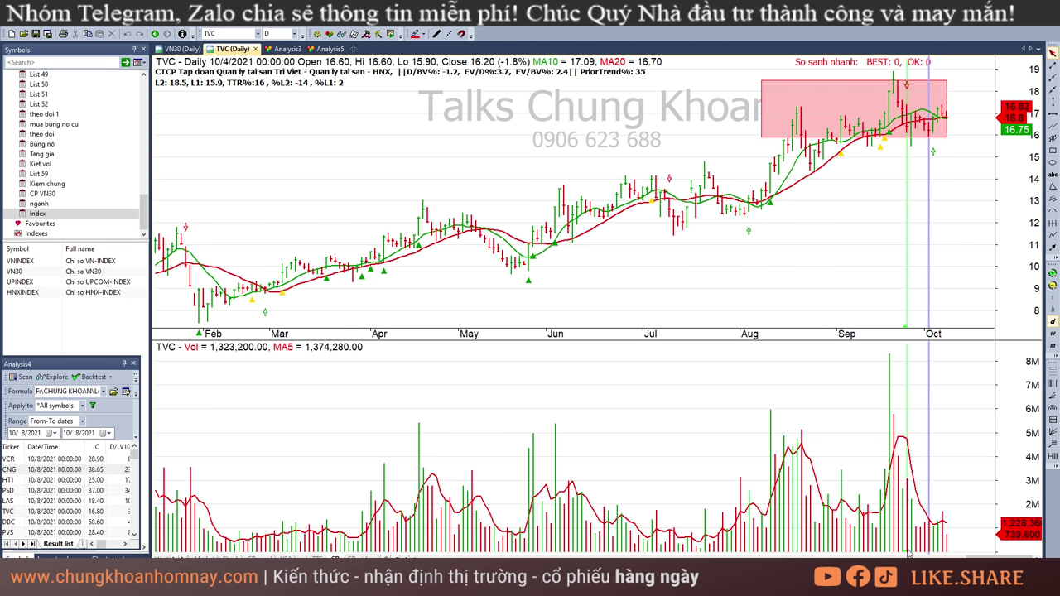
- Inspect TVC's bars of 9/23, 10/4, 10/7 and 10/8/2021 together with their volumes
{"action": "left_click", "coordinate": [901, 492]}
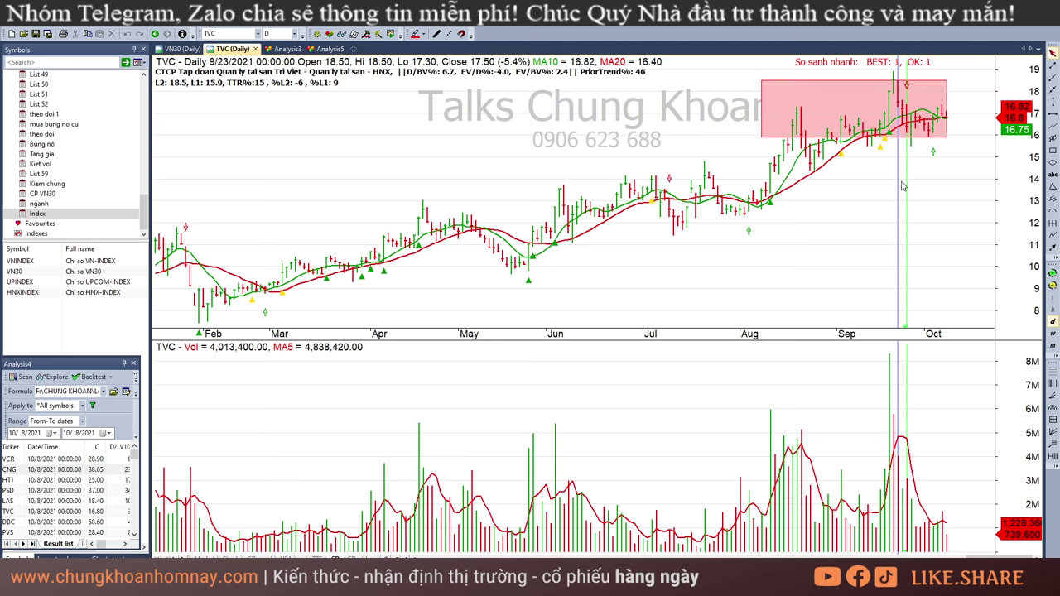
{"action": "left_click", "coordinate": [905, 186]}
{"action": "left_click", "coordinate": [933, 149]}
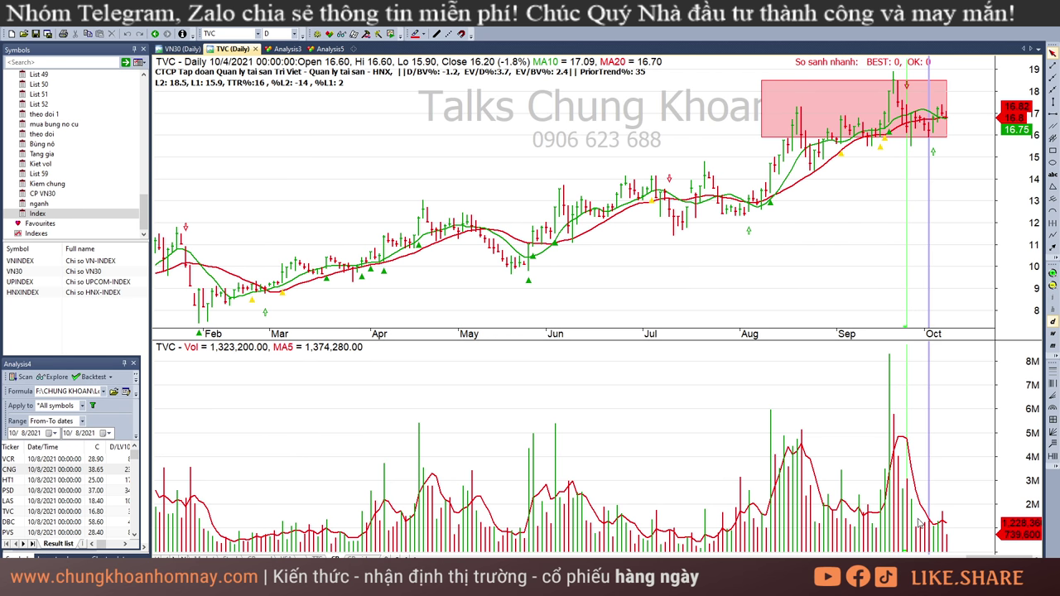
{"action": "left_click", "coordinate": [942, 150]}
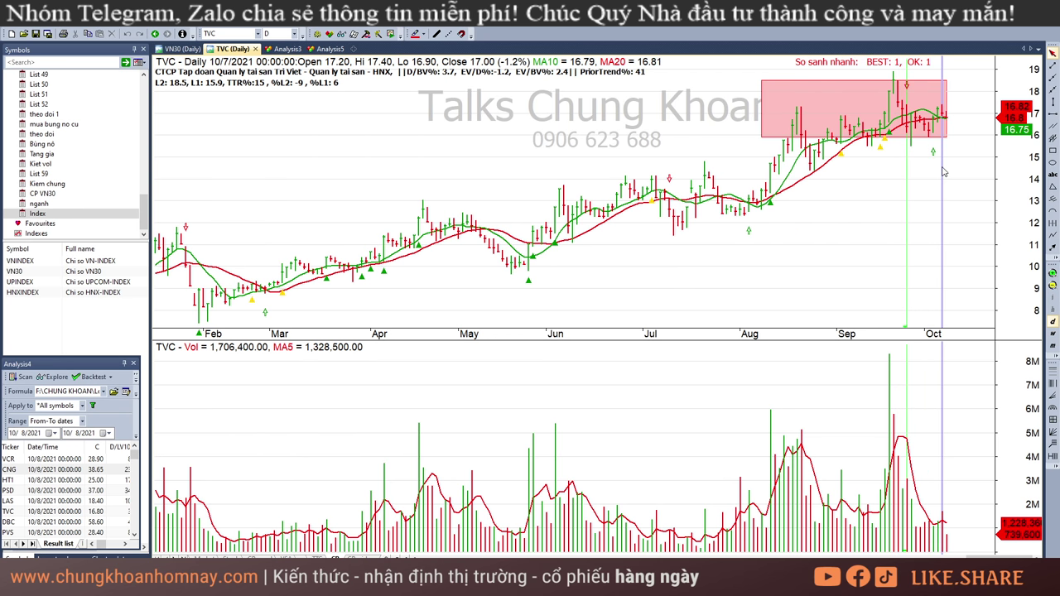
{"action": "left_click", "coordinate": [946, 172]}
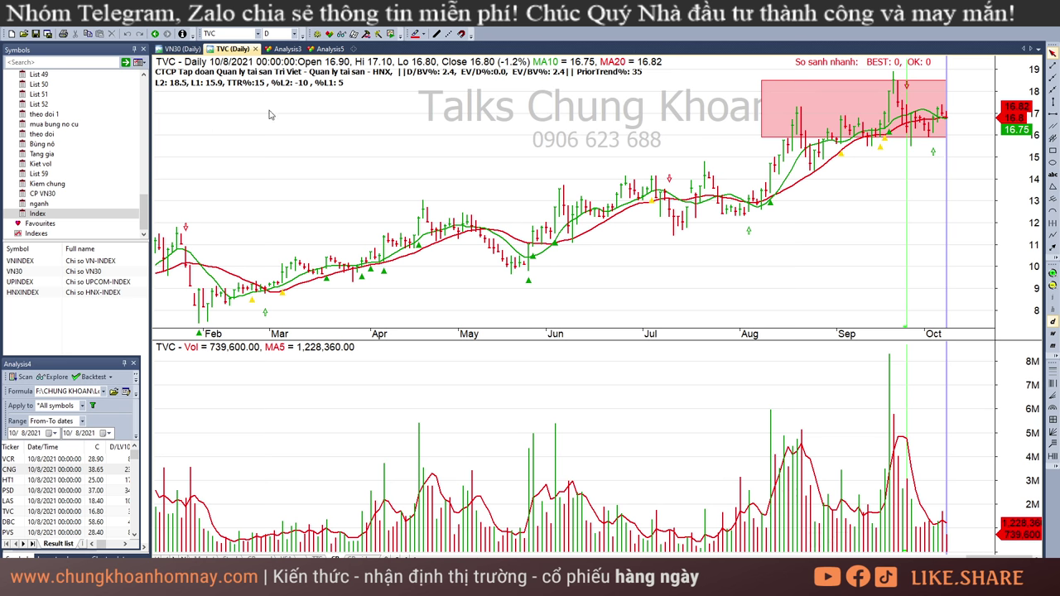
- Consult the filtered candidate list in Excel, switch back to AmiBroker and load the daily chart of DBC
{"action": "mouse_move", "coordinate": [241, 584]}
{"action": "left_click", "coordinate": [424, 525]}
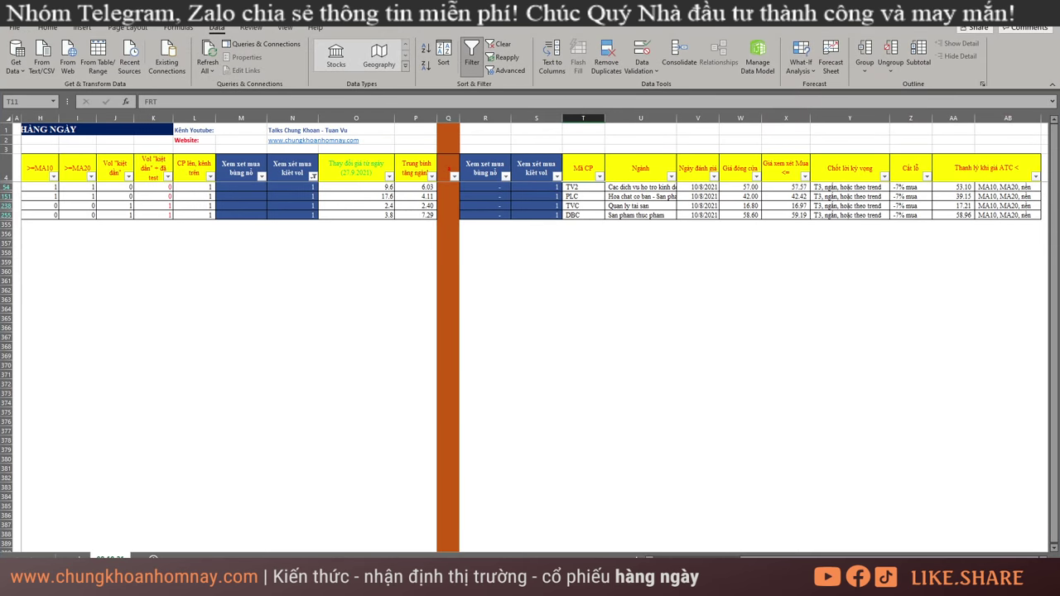
{"action": "key", "text": "alt+Tab"}
{"action": "left_click", "coordinate": [237, 31]}
{"action": "type", "text": "DBC"}
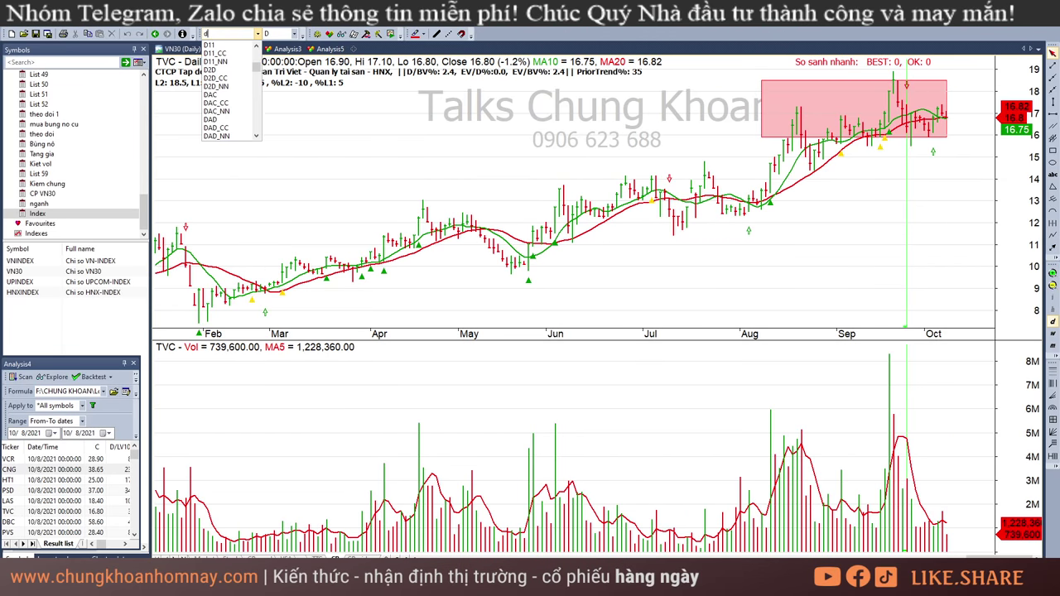
{"action": "key", "text": "Return"}
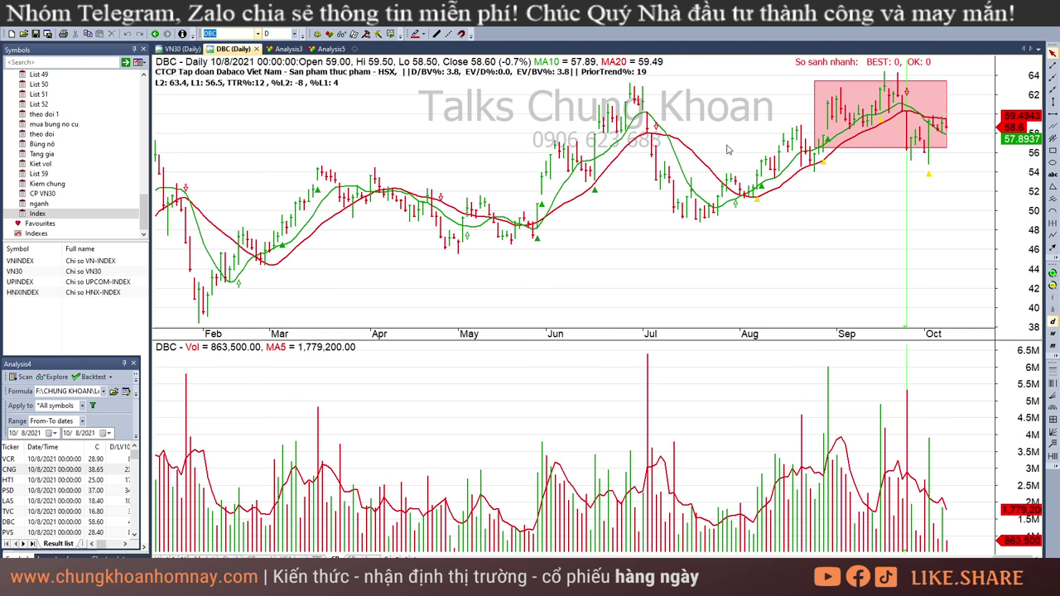
- Inspect DBC's bars of 9/20, 9/27, 10/4, 10/6 and 10/8/2021, and clear the bar selection line
{"action": "left_click", "coordinate": [884, 204]}
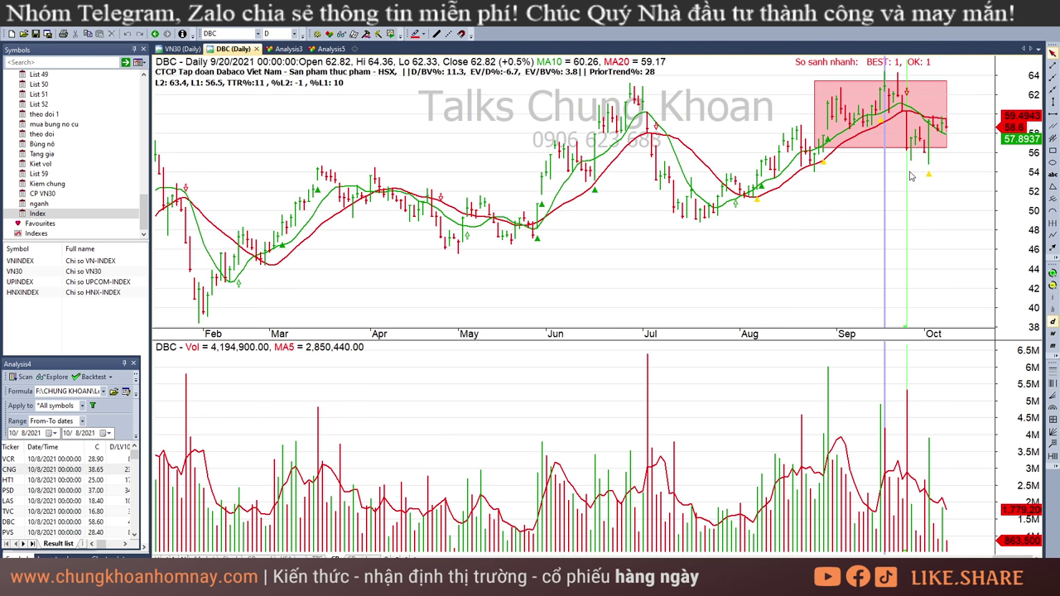
{"action": "left_click", "coordinate": [910, 176]}
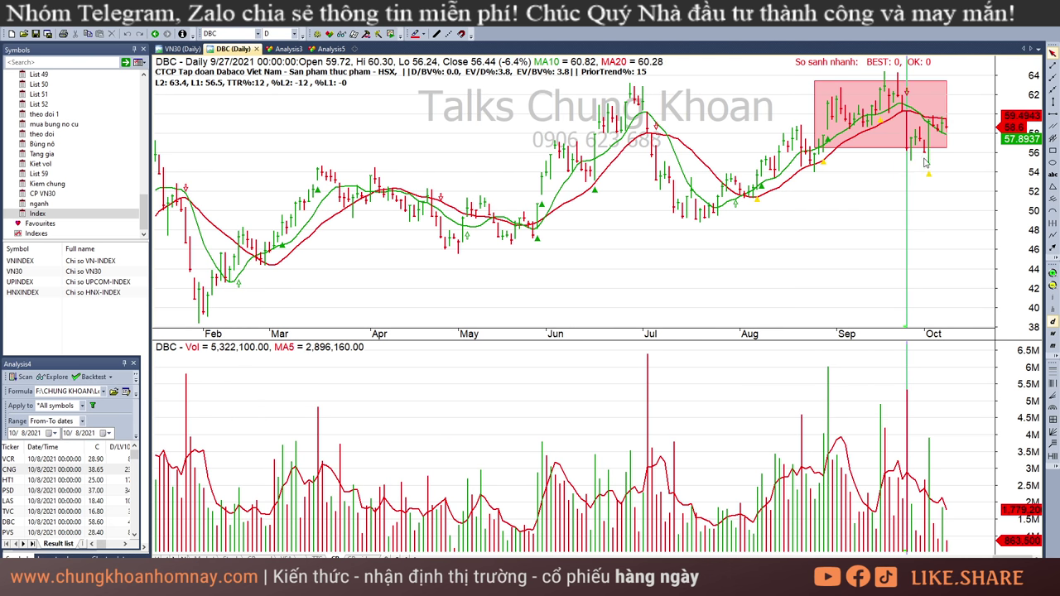
{"action": "left_click", "coordinate": [925, 164]}
{"action": "left_click", "coordinate": [929, 159]}
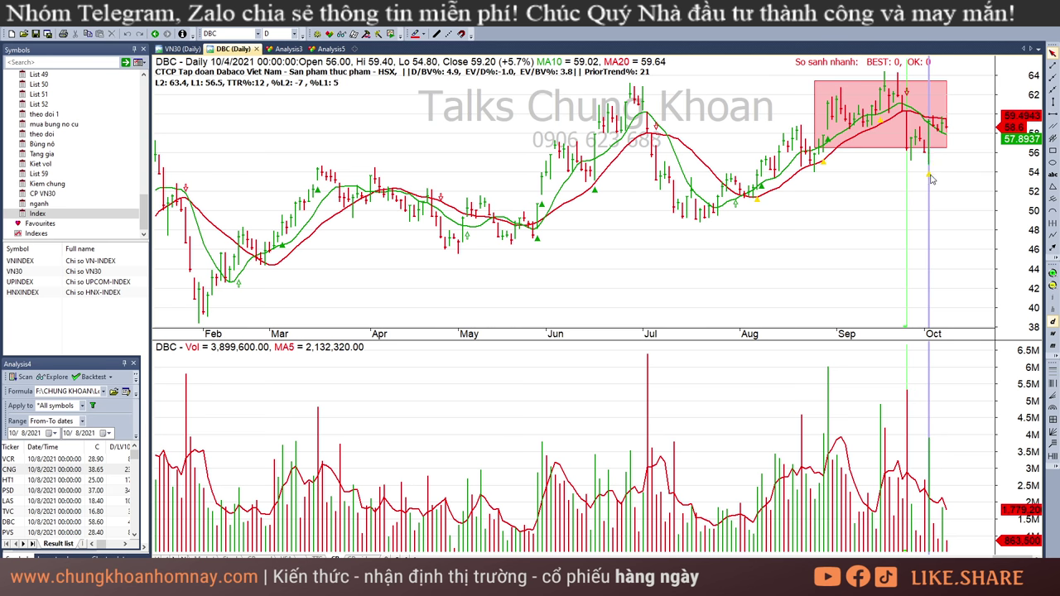
{"action": "left_click", "coordinate": [940, 162]}
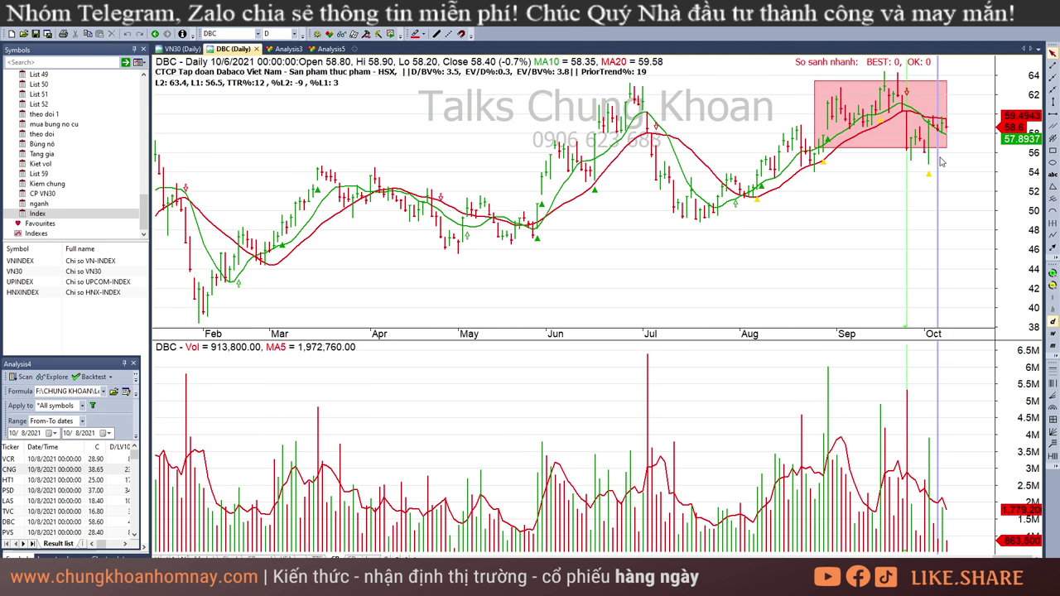
{"action": "left_click", "coordinate": [950, 167]}
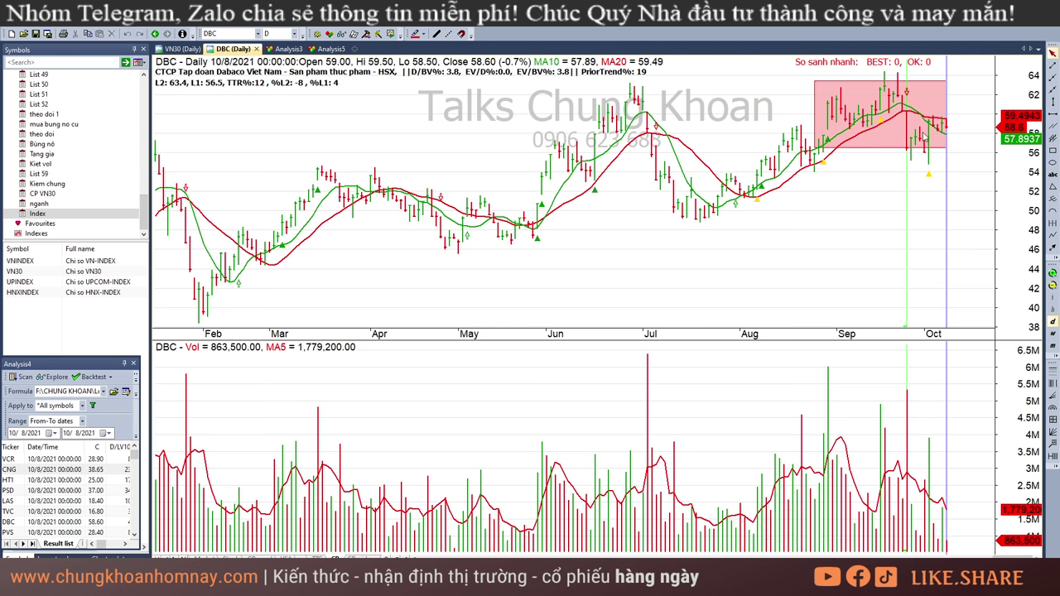
{"action": "key", "text": "Escape"}
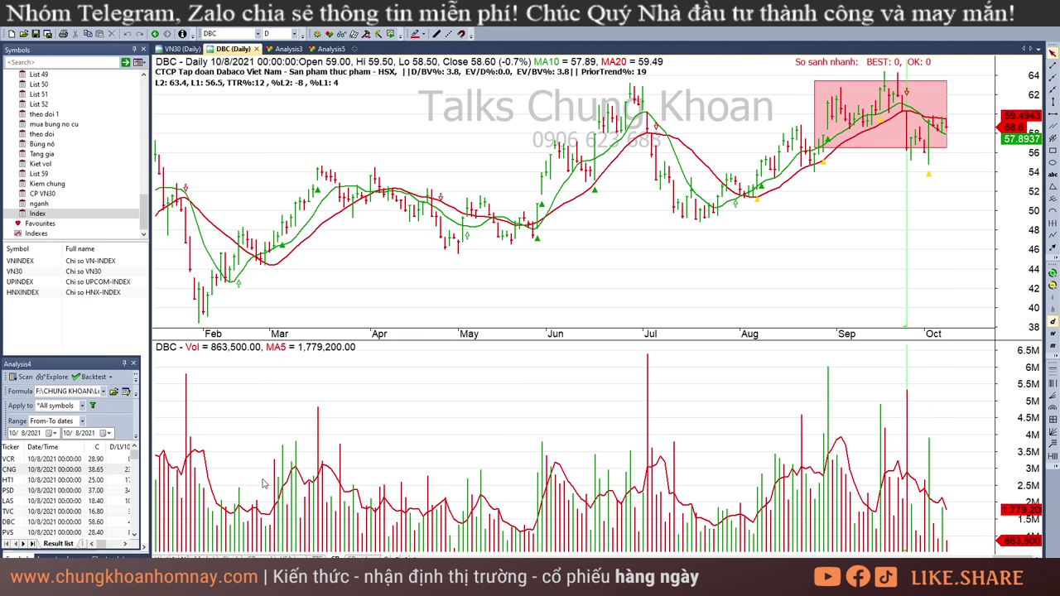
- Switch to Excel and highlight the low-volume buy column and the ticker codes TV2, PLC, TVC and DBC
{"action": "left_click", "coordinate": [407, 547]}
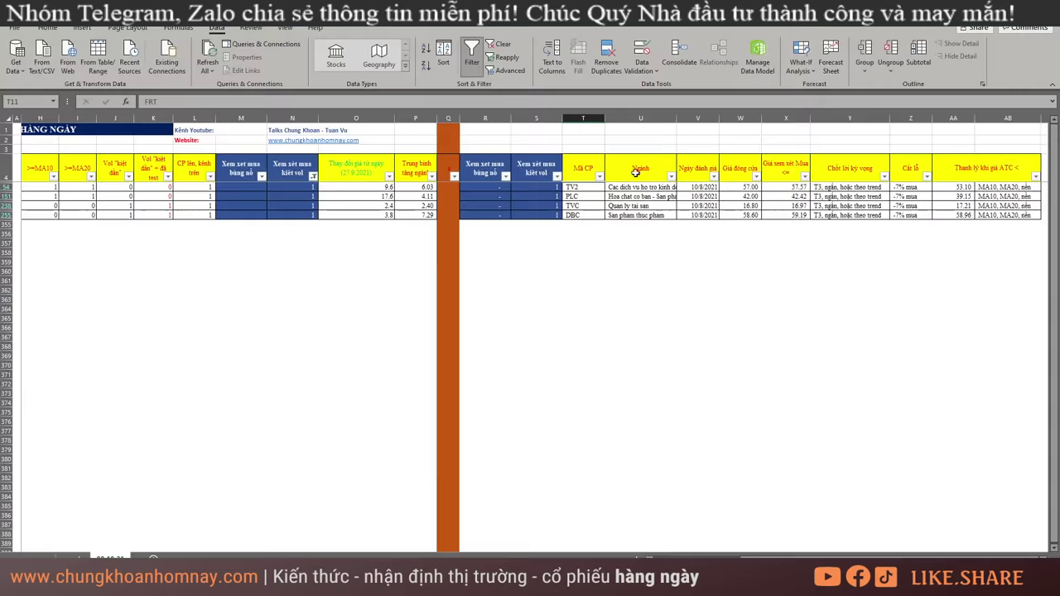
{"action": "left_click_drag", "start_coordinate": [540, 170], "coordinate": [542, 215]}
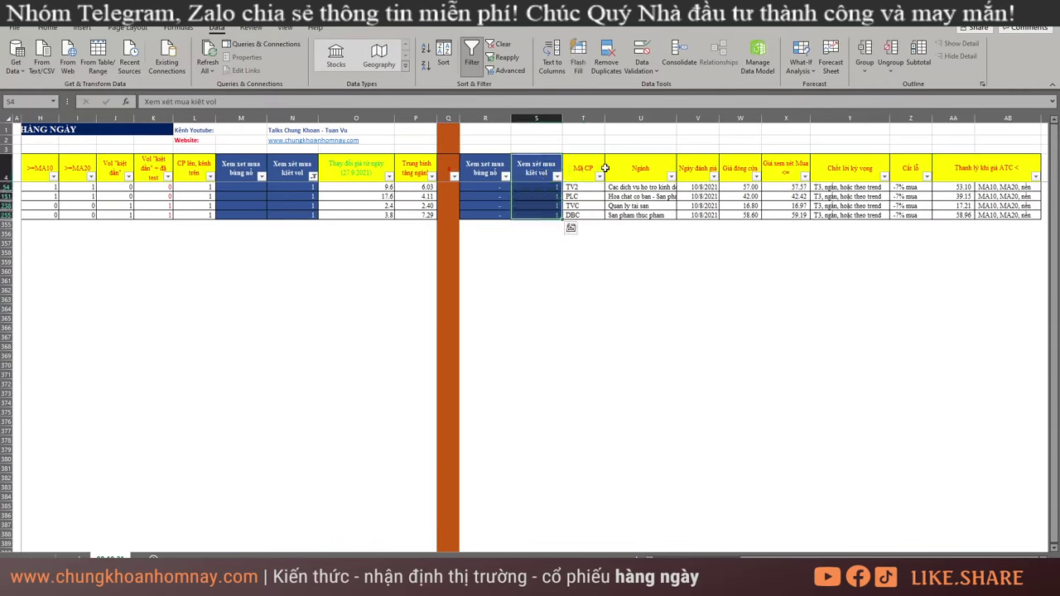
{"action": "left_click_drag", "start_coordinate": [585, 186], "coordinate": [570, 212]}
{"action": "left_click", "coordinate": [640, 346]}
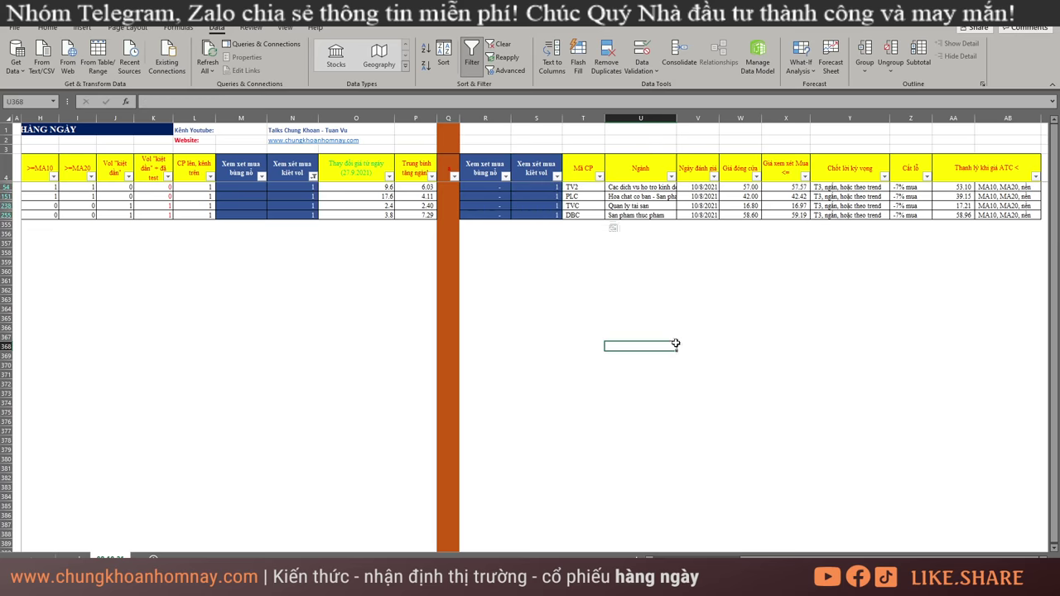
- On the sector strength sheet, compare the sectors from ~KhiDot to ~VantaiBien with those from ~4_UPCOM to ~DuocPham
{"action": "left_click", "coordinate": [75, 559]}
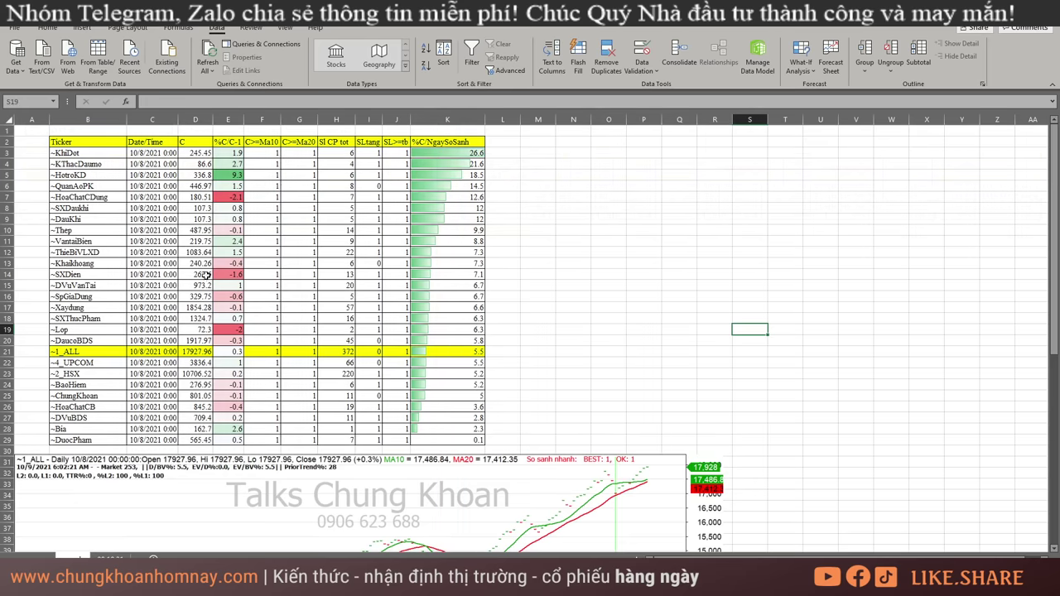
{"action": "left_click_drag", "start_coordinate": [67, 153], "coordinate": [460, 246]}
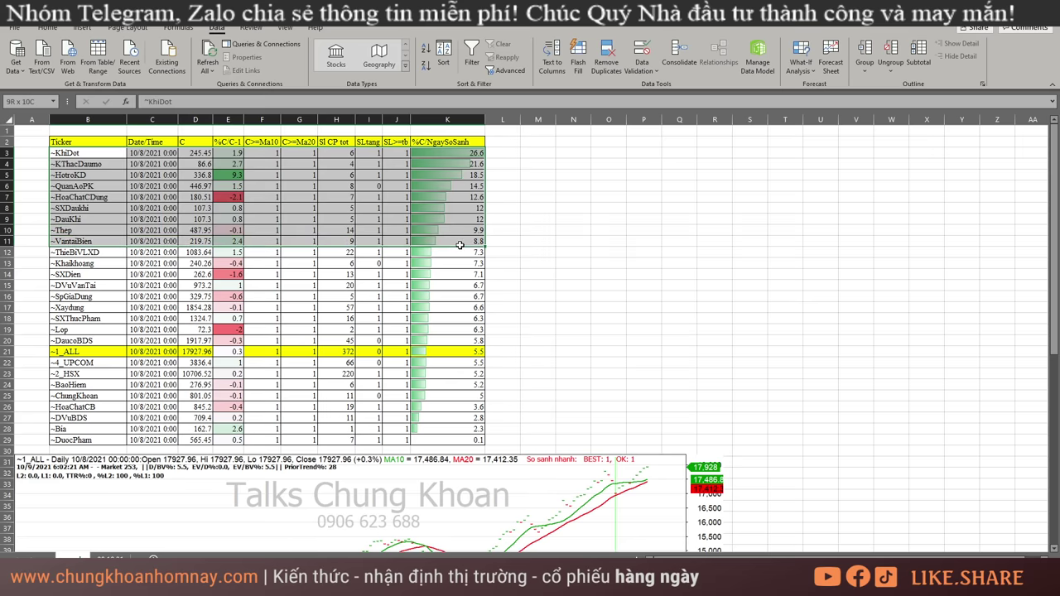
{"action": "left_click_drag", "start_coordinate": [113, 365], "coordinate": [460, 437]}
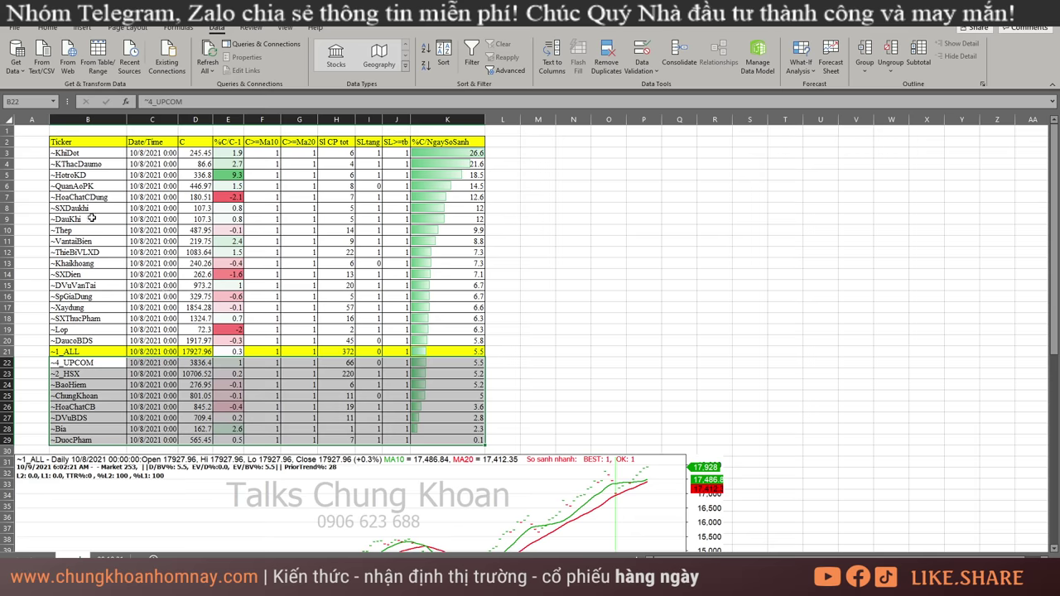
{"action": "left_click", "coordinate": [79, 156]}
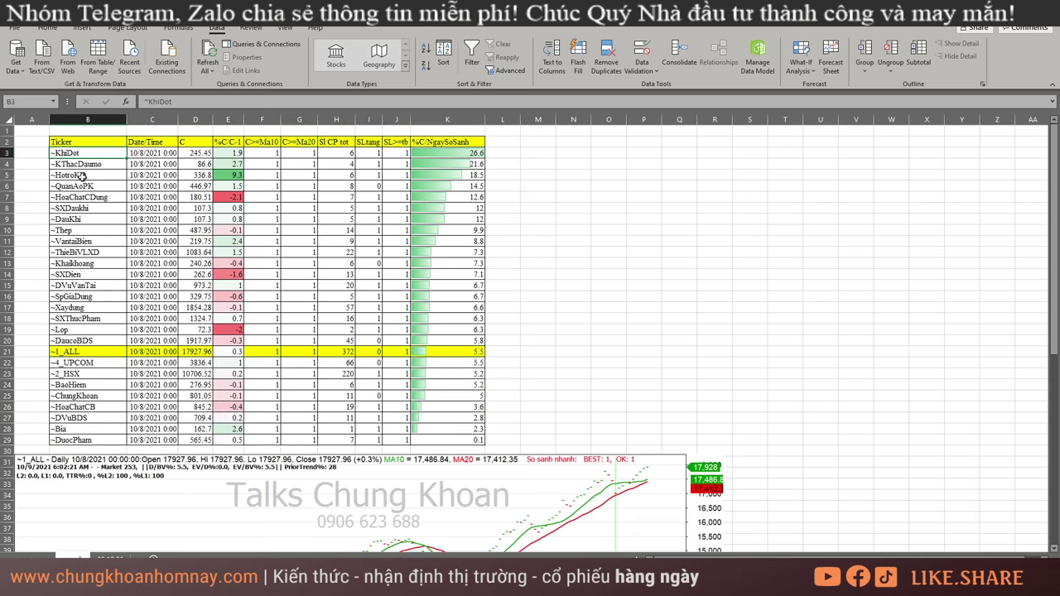
{"action": "left_click", "coordinate": [101, 386]}
{"action": "left_click", "coordinate": [114, 407]}
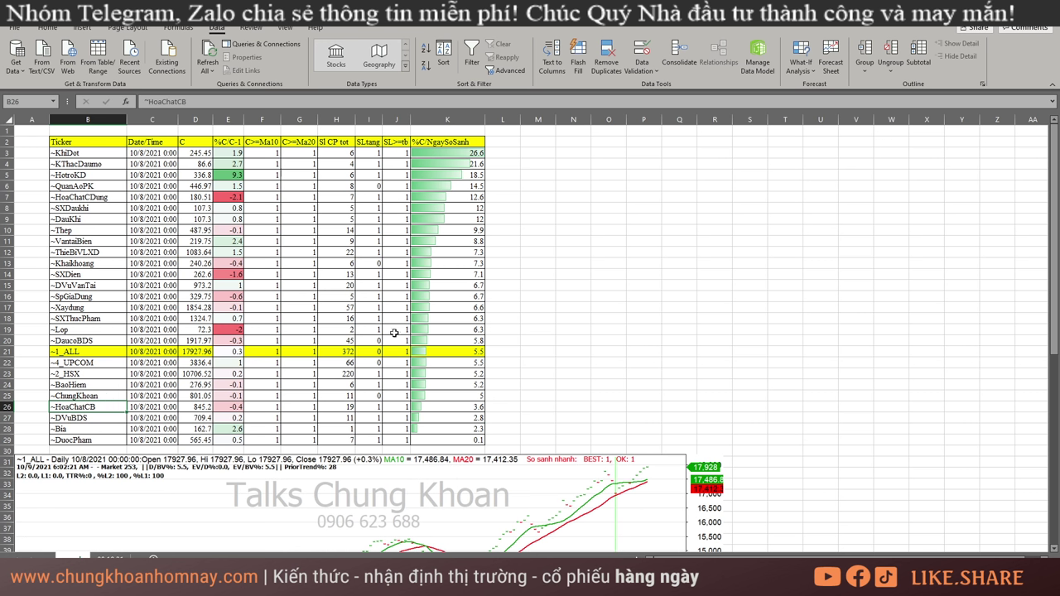
- Highlight the SL>=tb column and review the ~1_ALL price and volume chart beneath the sector table
{"action": "left_click", "coordinate": [398, 448]}
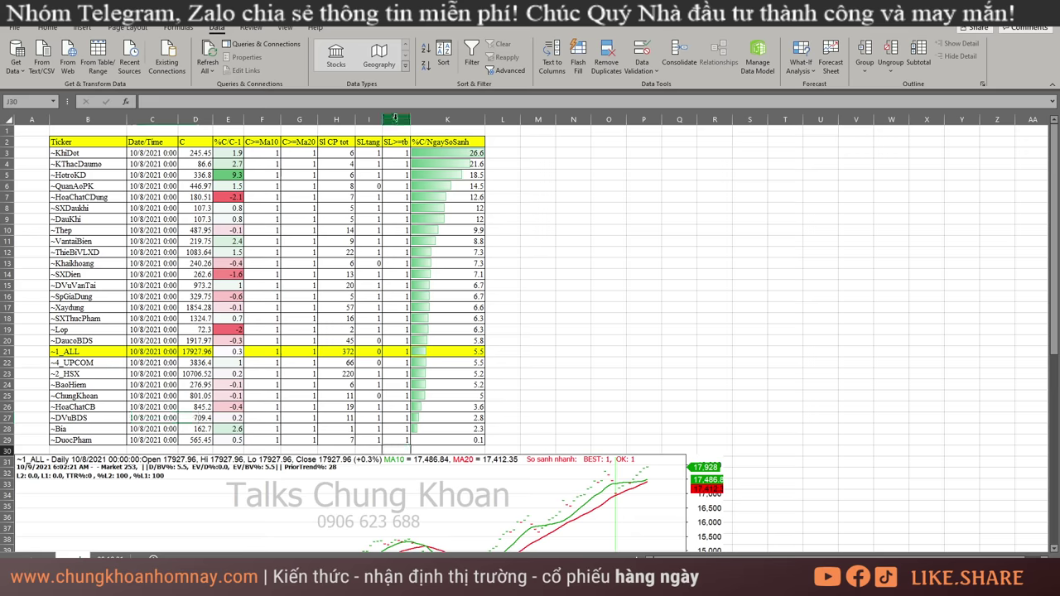
{"action": "left_click", "coordinate": [395, 119]}
{"action": "scroll", "coordinate": [580, 435], "scroll_direction": "down", "scroll_amount": 7}
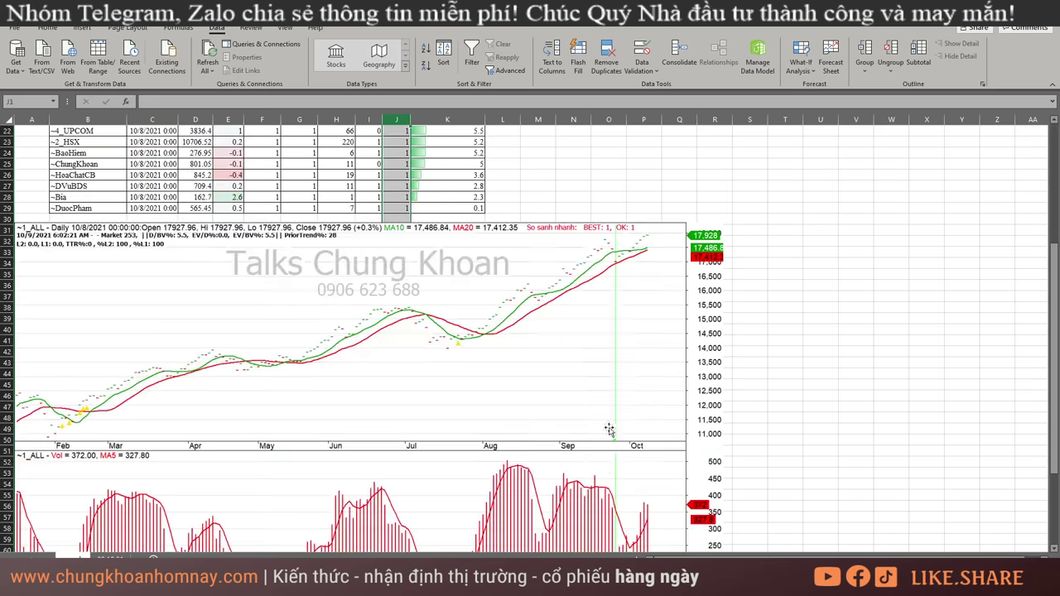
{"action": "scroll", "coordinate": [609, 429], "scroll_direction": "down", "scroll_amount": 5}
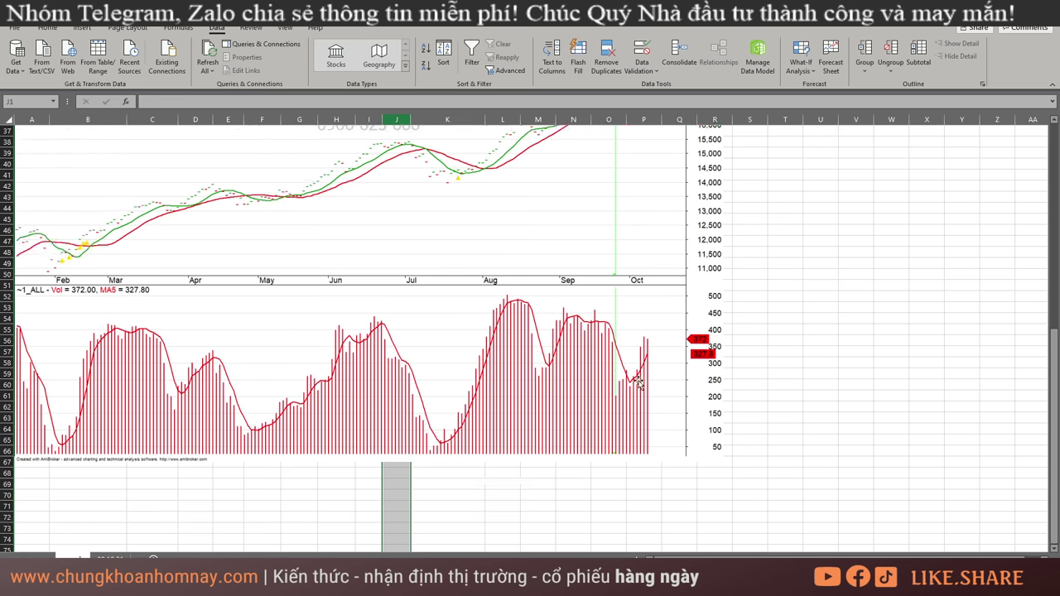
{"action": "scroll", "coordinate": [465, 279], "scroll_direction": "up", "scroll_amount": 10}
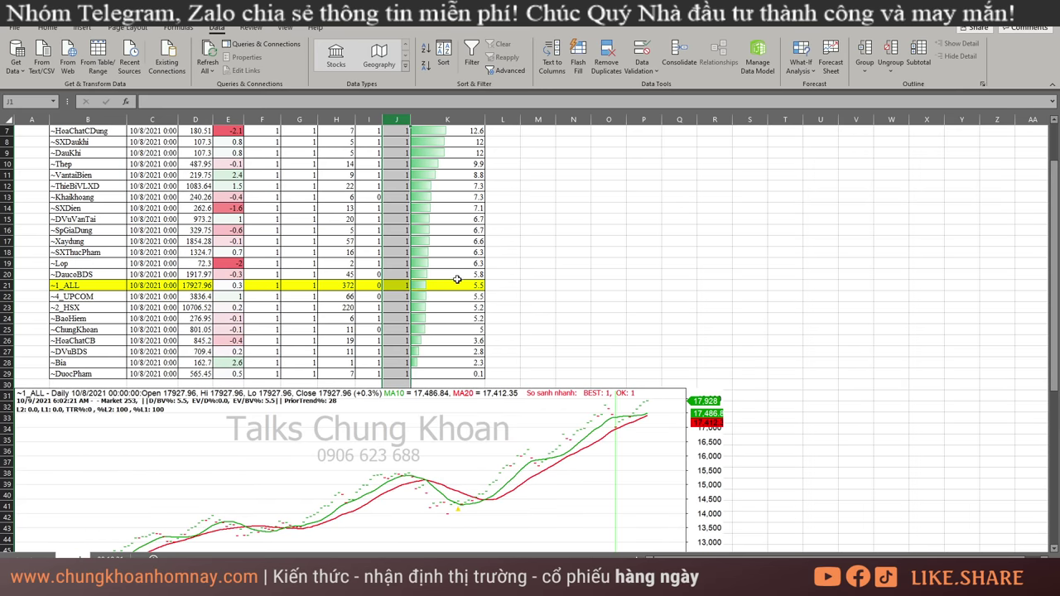
{"action": "scroll", "coordinate": [396, 251], "scroll_direction": "up", "scroll_amount": 2}
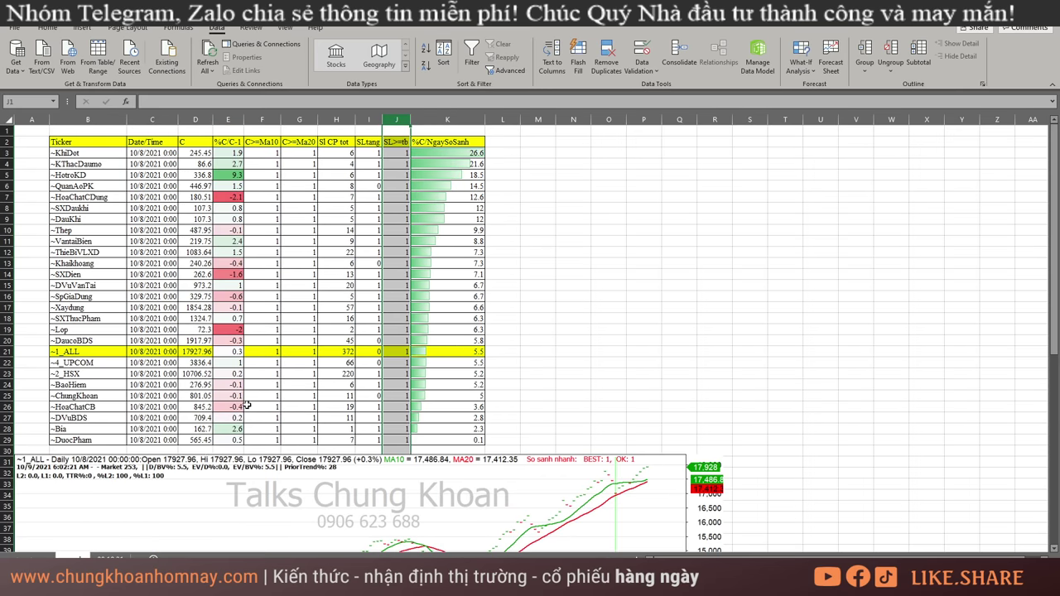
- Switch to AmiBroker, widen the Analysis4 results and sort them by the ICB industry column
{"action": "key", "text": "alt+Tab"}
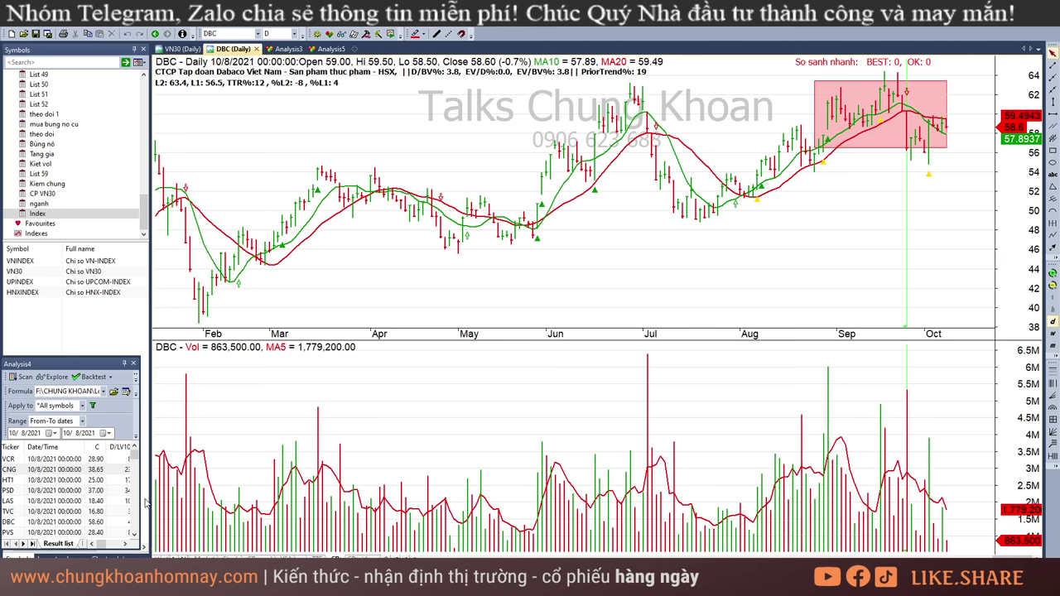
{"action": "left_click_drag", "start_coordinate": [141, 496], "coordinate": [851, 497]}
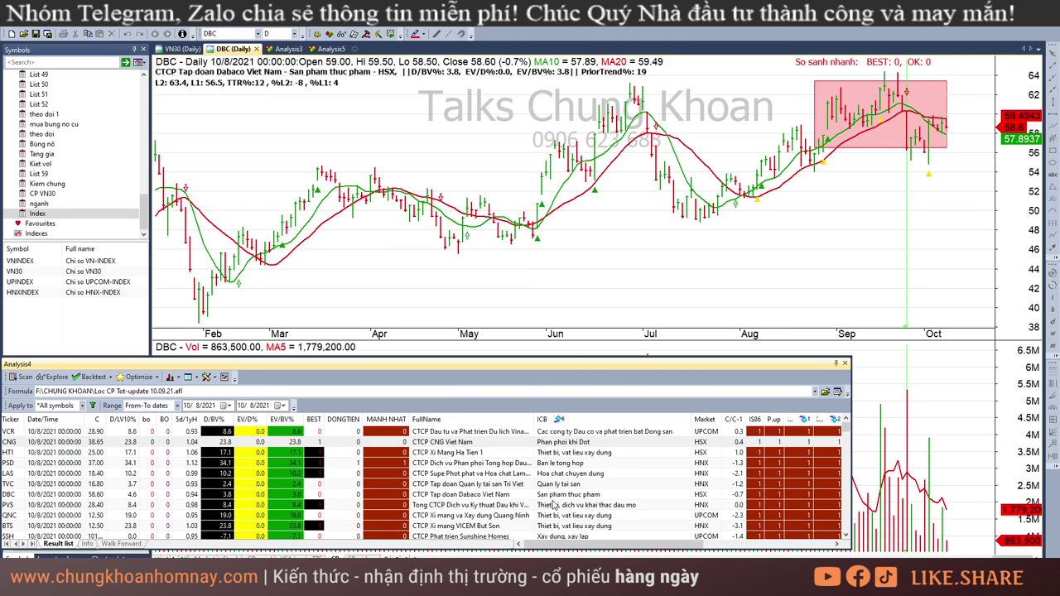
{"action": "left_click", "coordinate": [578, 420]}
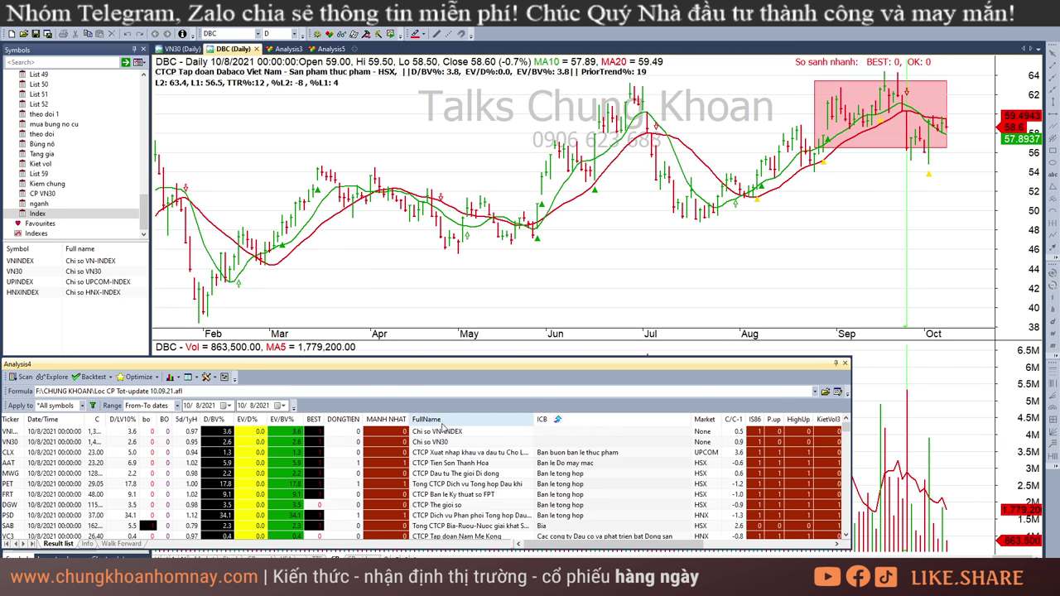
- Add descending multi-column sort levels for MANH NHAT, BEST and EV/BV% to the Analysis4 results
{"action": "right_click", "coordinate": [392, 422]}
{"action": "left_click", "coordinate": [425, 468]}
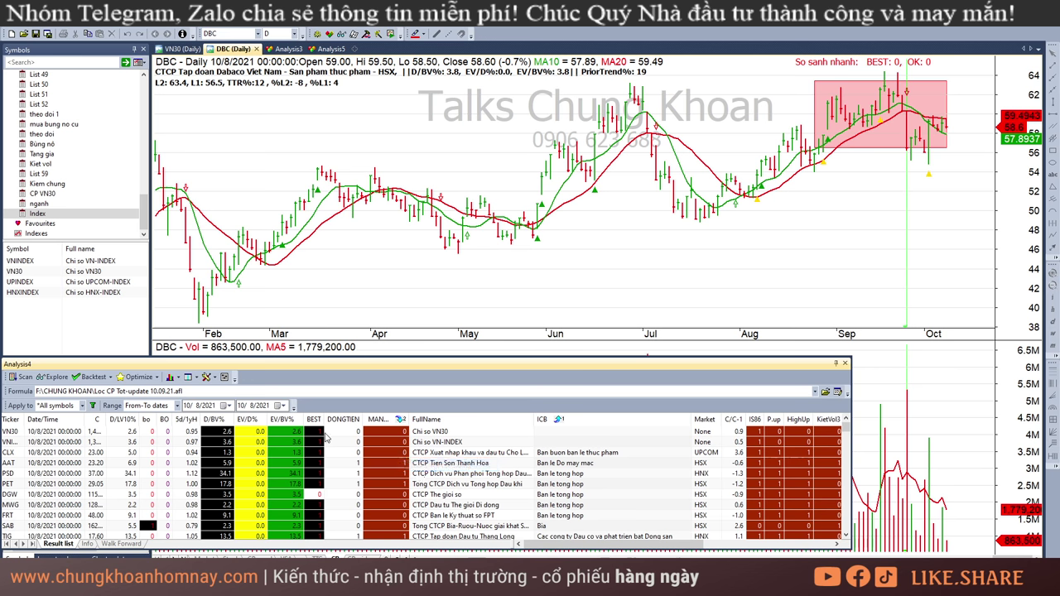
{"action": "right_click", "coordinate": [314, 420]}
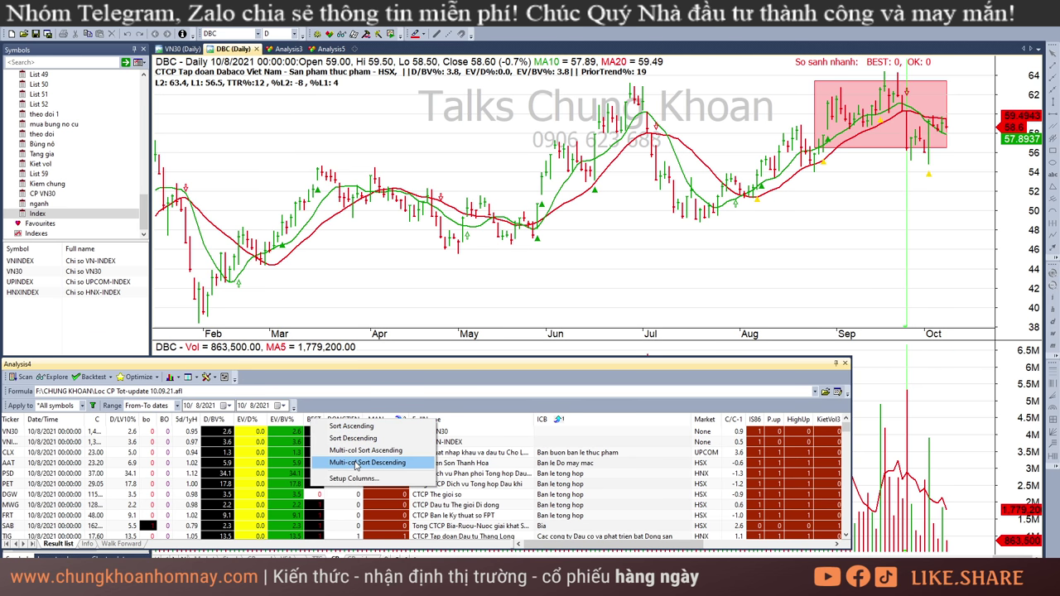
{"action": "left_click", "coordinate": [329, 462]}
{"action": "right_click", "coordinate": [286, 420]}
{"action": "left_click", "coordinate": [328, 462]}
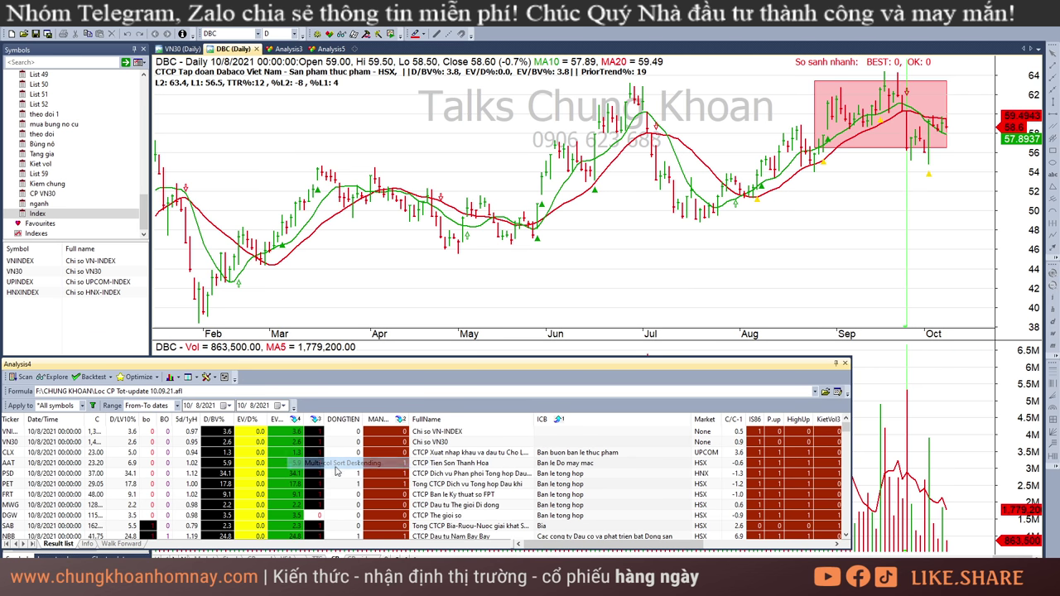
- Browse the industry-sorted Analysis4 results down to the gas distribution rows and open the ASP and PVB charts
{"action": "scroll", "coordinate": [613, 512], "scroll_direction": "down", "scroll_amount": 3}
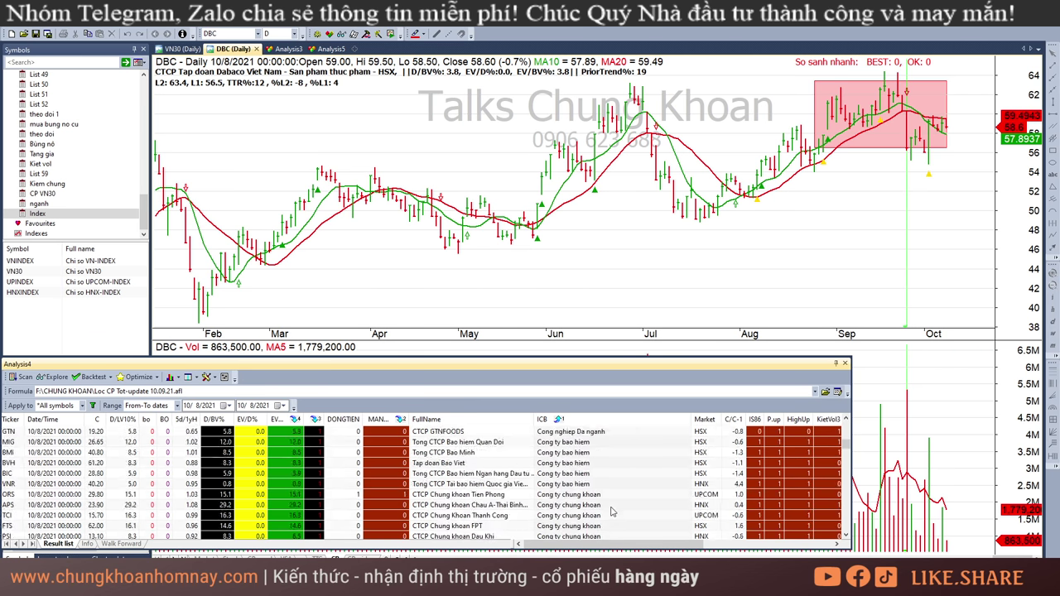
{"action": "scroll", "coordinate": [613, 511], "scroll_direction": "down", "scroll_amount": 10}
{"action": "scroll", "coordinate": [611, 512], "scroll_direction": "down", "scroll_amount": 10}
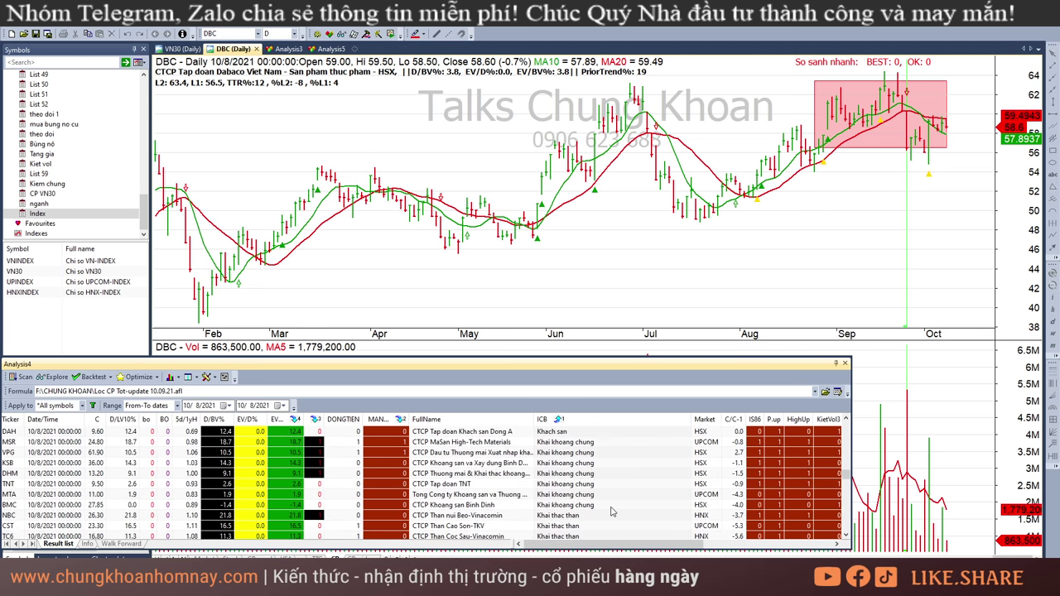
{"action": "scroll", "coordinate": [611, 511], "scroll_direction": "down", "scroll_amount": 10}
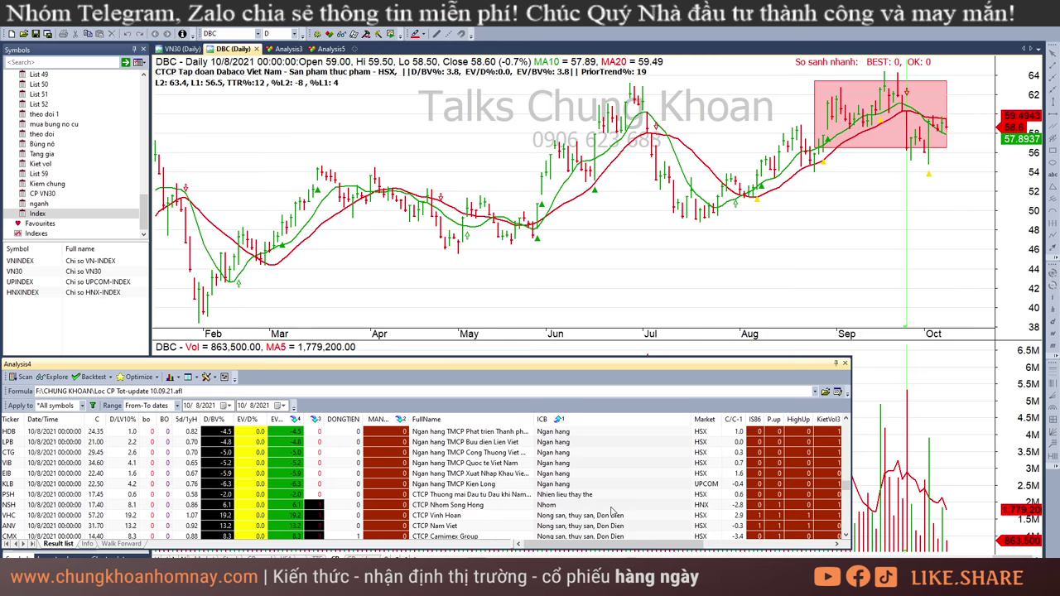
{"action": "scroll", "coordinate": [611, 511], "scroll_direction": "down", "scroll_amount": 2}
{"action": "left_click", "coordinate": [604, 505]}
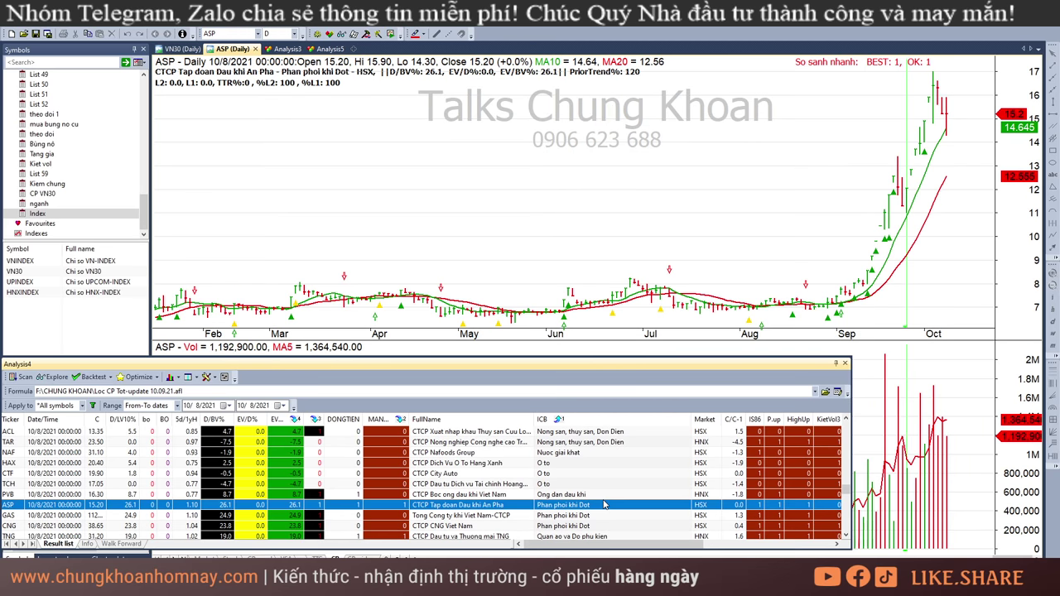
{"action": "left_click", "coordinate": [601, 497]}
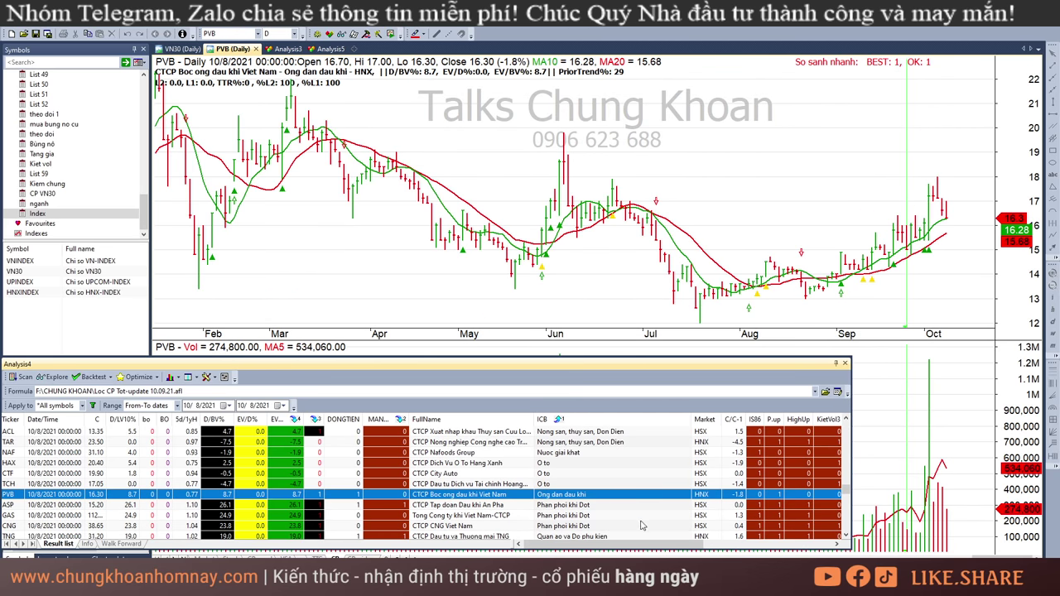
- Examine PVB's October volume bars from 10/6/2021 to 10/8/2021
{"action": "scroll", "coordinate": [651, 519], "scroll_direction": "down", "scroll_amount": 2}
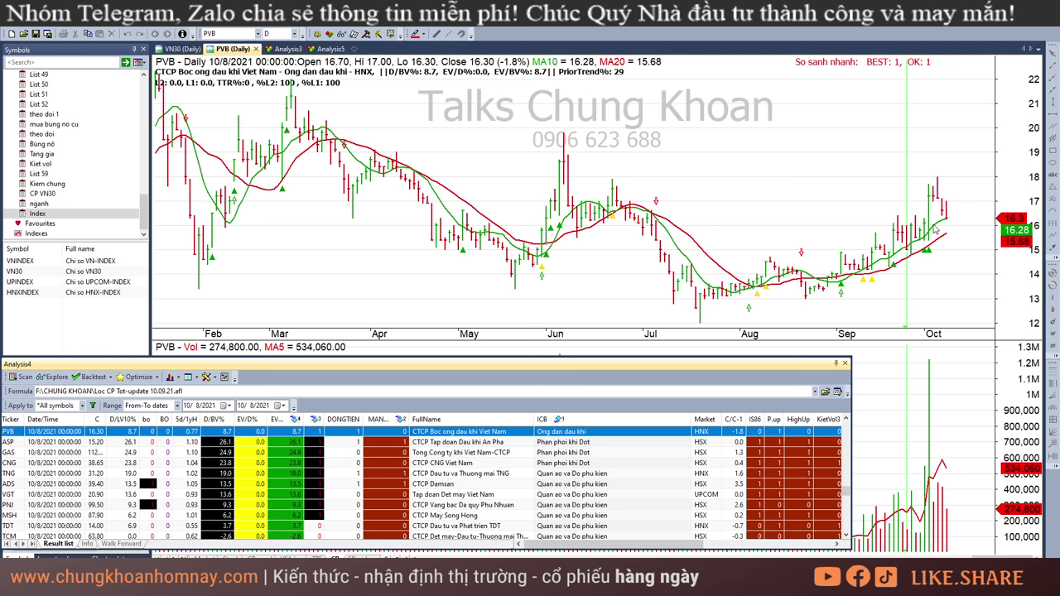
{"action": "left_click", "coordinate": [938, 535]}
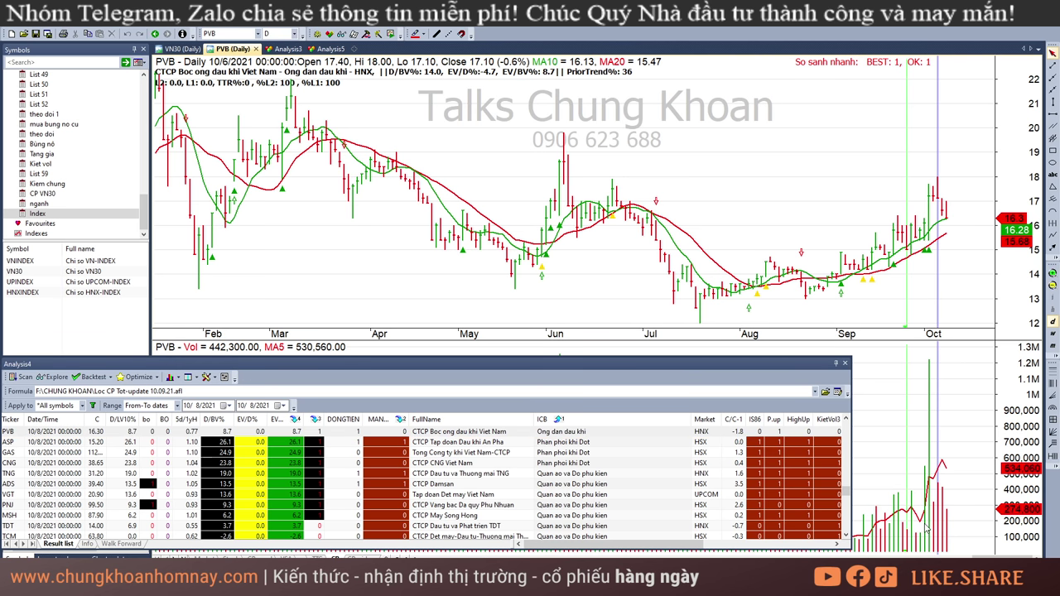
{"action": "left_click", "coordinate": [934, 522]}
{"action": "left_click", "coordinate": [941, 524]}
{"action": "left_click", "coordinate": [951, 526]}
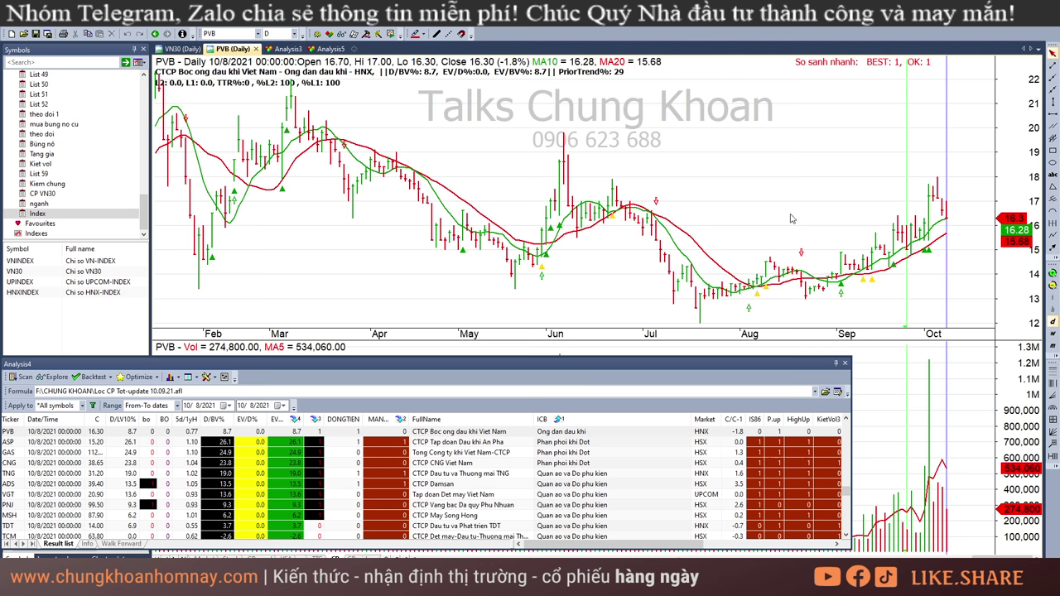
- Mark PVB's June to October price range with a rectangle spanning about 16.1 to 18.1
{"action": "left_click", "coordinate": [950, 223]}
{"action": "left_click", "coordinate": [1053, 151]}
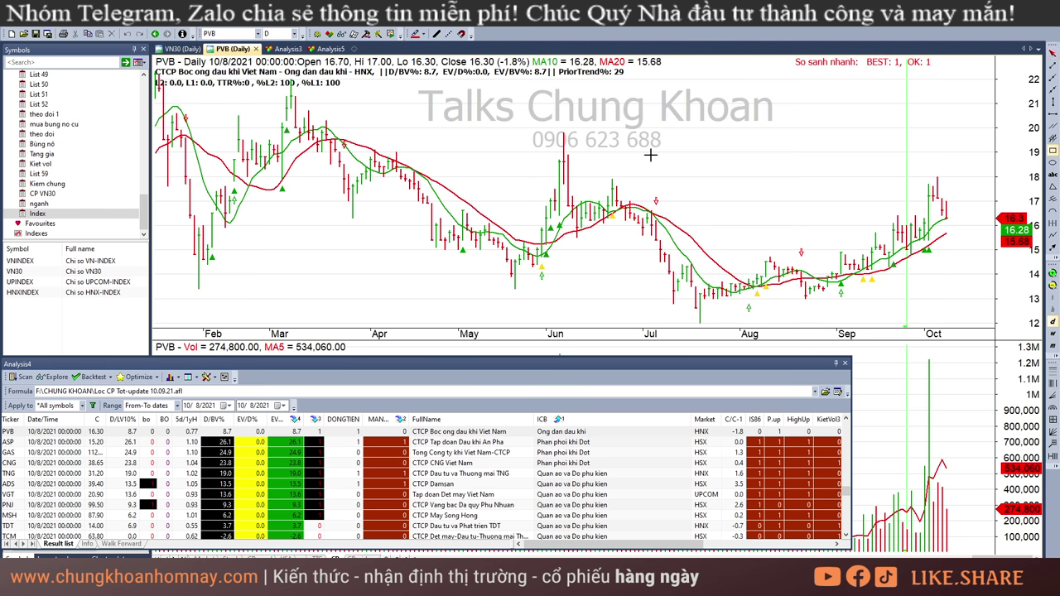
{"action": "left_click_drag", "start_coordinate": [551, 175], "coordinate": [978, 225]}
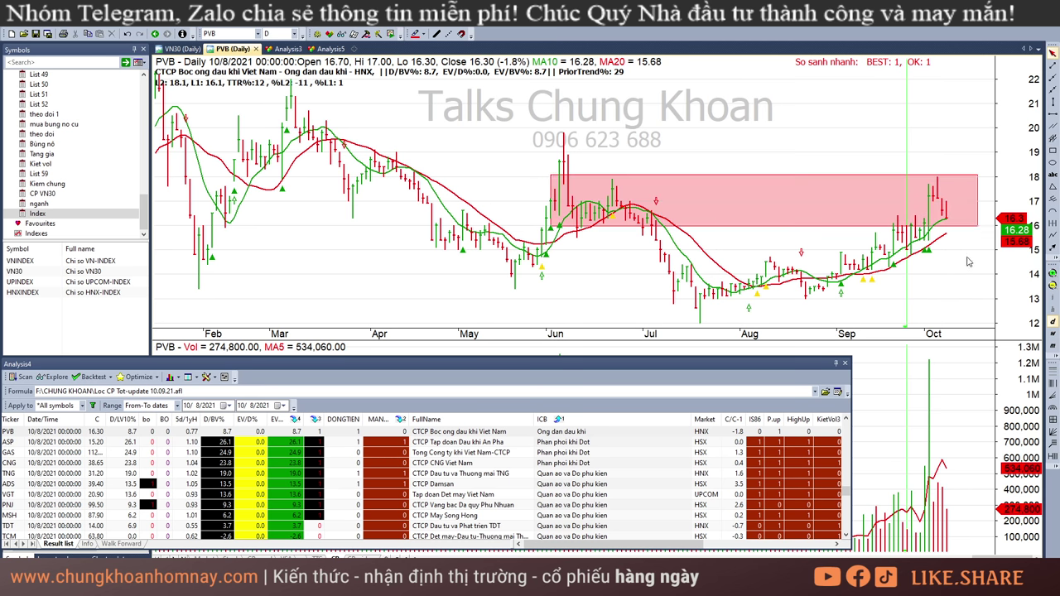
- Open the ASP chart and mark three ranges with rectangles: July to September at about 6.9 to 8.1, late September, and October
{"action": "scroll", "coordinate": [585, 454], "scroll_direction": "up", "scroll_amount": 2}
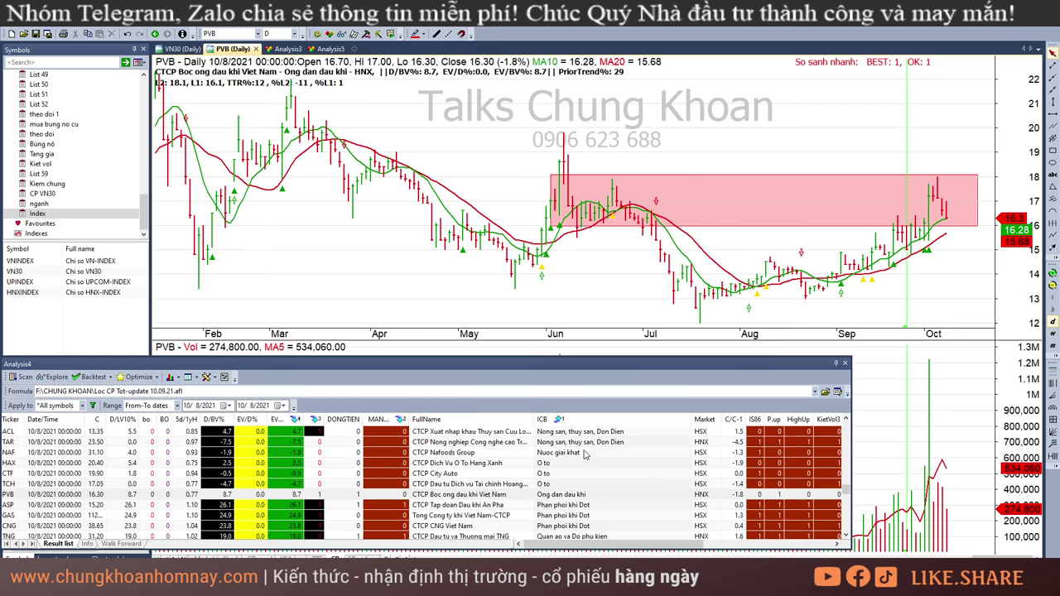
{"action": "left_click", "coordinate": [569, 505]}
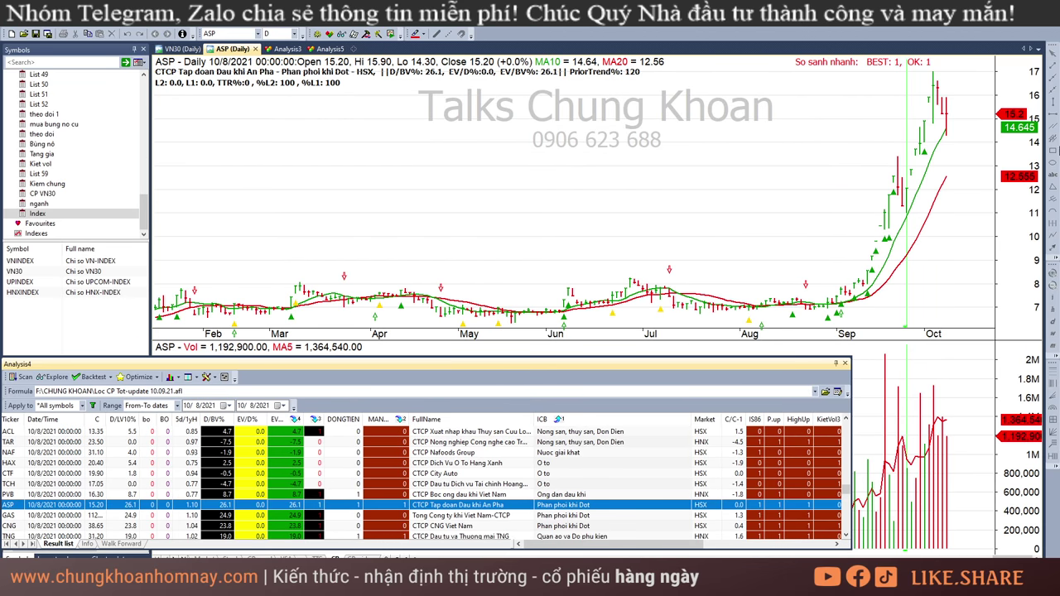
{"action": "left_click", "coordinate": [973, 173]}
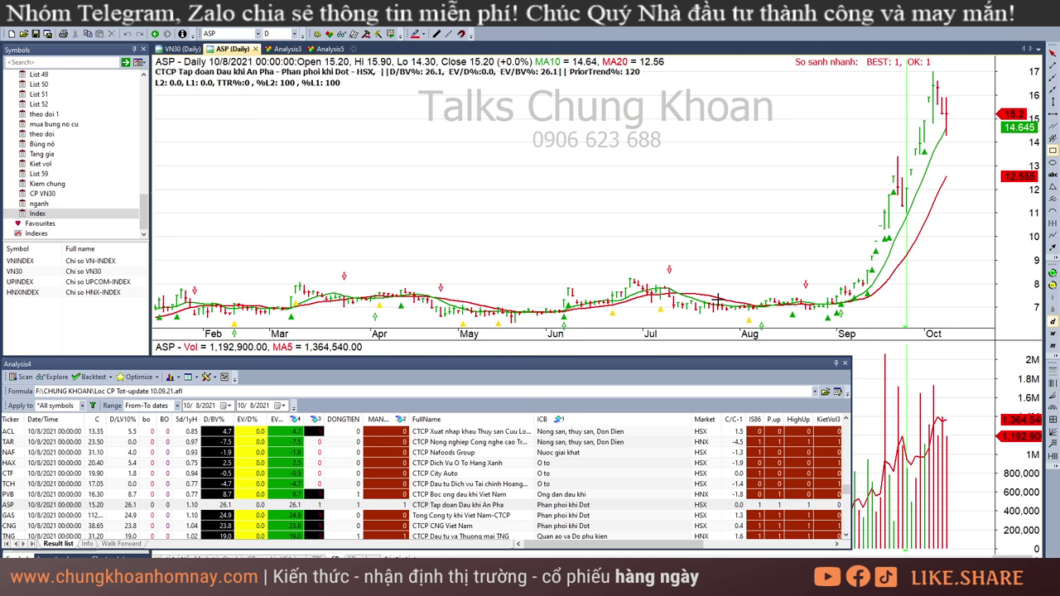
{"action": "left_click_drag", "start_coordinate": [656, 283], "coordinate": [911, 310]}
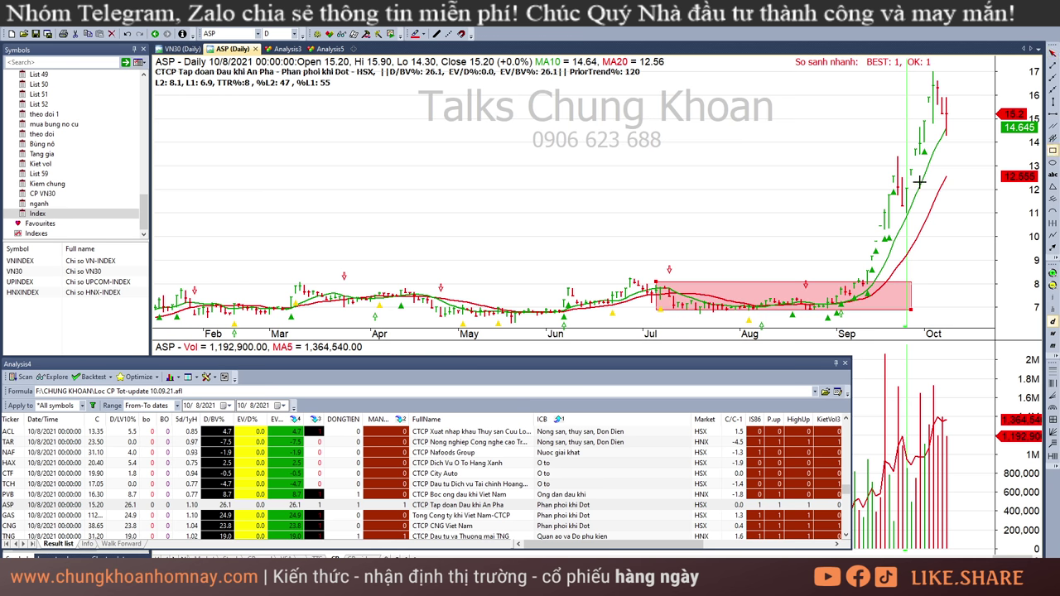
{"action": "left_click_drag", "start_coordinate": [884, 179], "coordinate": [923, 201]}
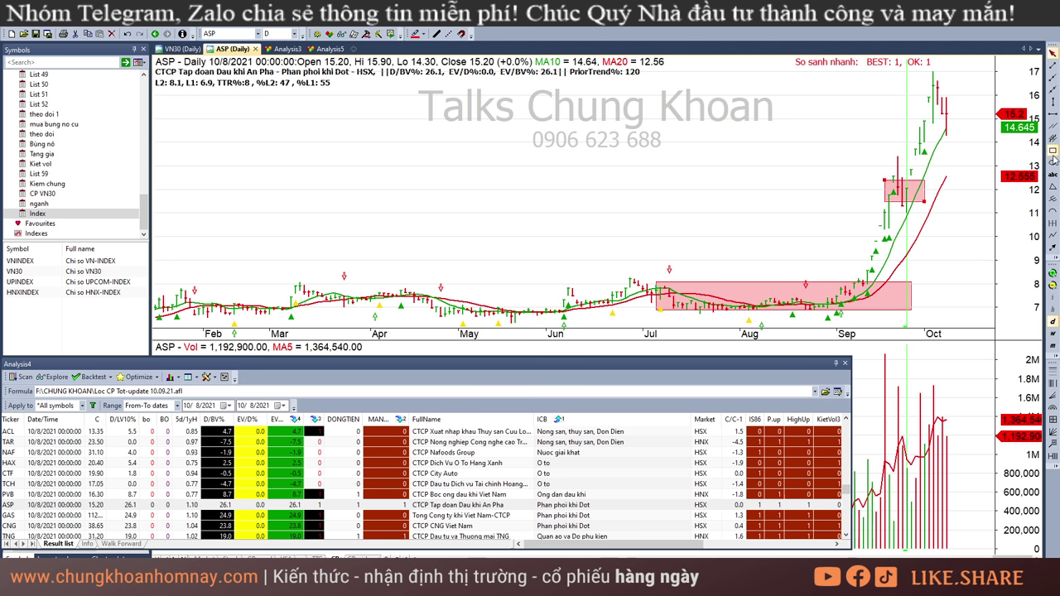
{"action": "left_click_drag", "start_coordinate": [925, 85], "coordinate": [983, 137]}
- Examine ASP's most recent volume bars against their MA5 line
{"action": "left_click", "coordinate": [939, 468]}
{"action": "left_click", "coordinate": [945, 458]}
{"action": "left_click", "coordinate": [931, 461]}
{"action": "left_click", "coordinate": [975, 430]}
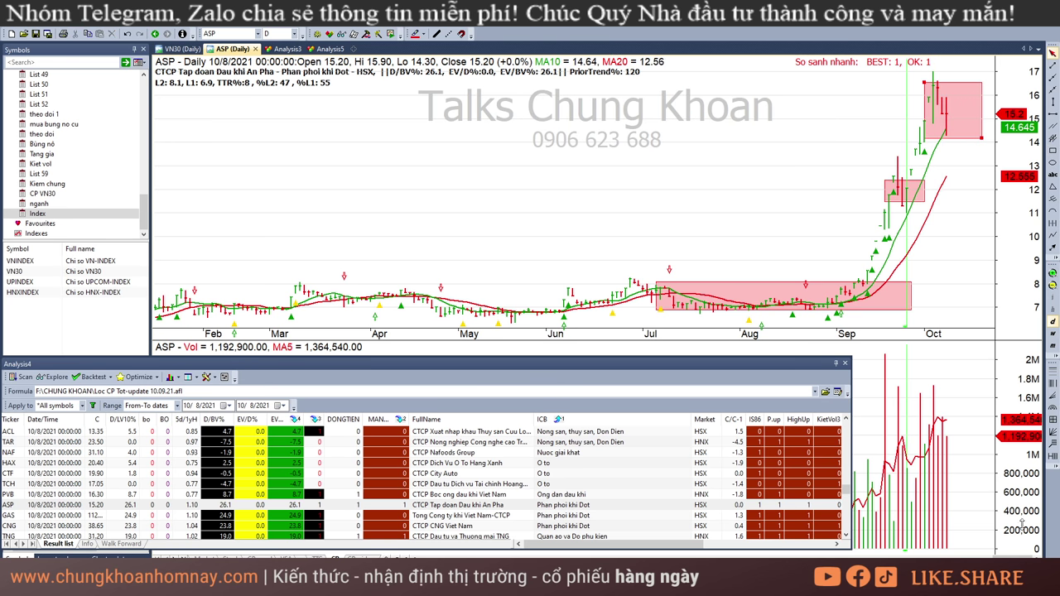
{"action": "left_click", "coordinate": [943, 482]}
{"action": "left_click", "coordinate": [936, 459]}
{"action": "left_click", "coordinate": [945, 460]}
{"action": "left_click", "coordinate": [953, 462]}
- Open the GAS chart and examine the September bars around its range breakout on 9/28/2021
{"action": "left_click", "coordinate": [603, 517]}
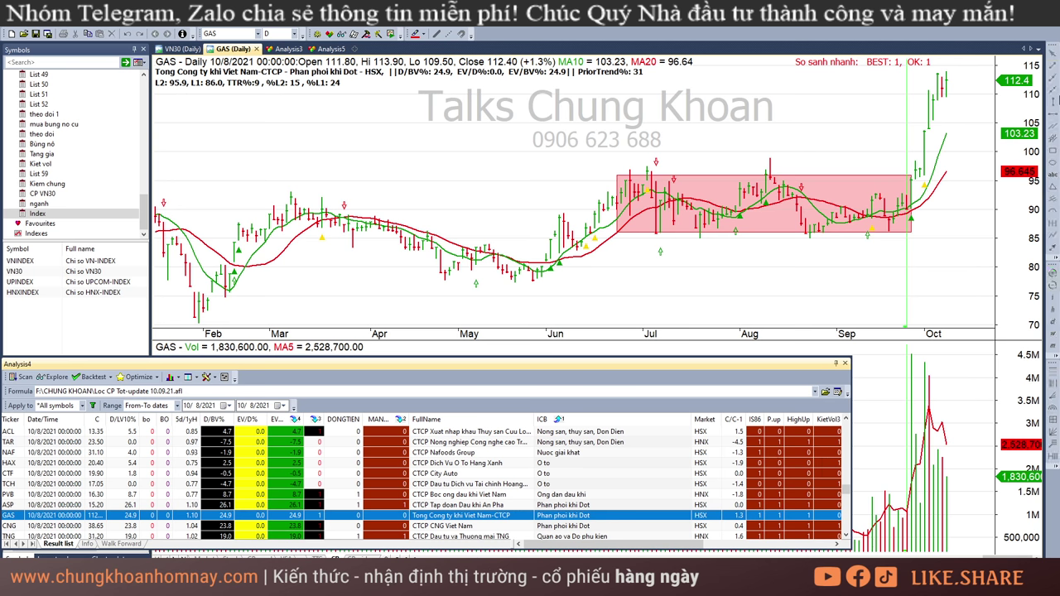
{"action": "left_click", "coordinate": [911, 257]}
{"action": "left_click", "coordinate": [912, 259]}
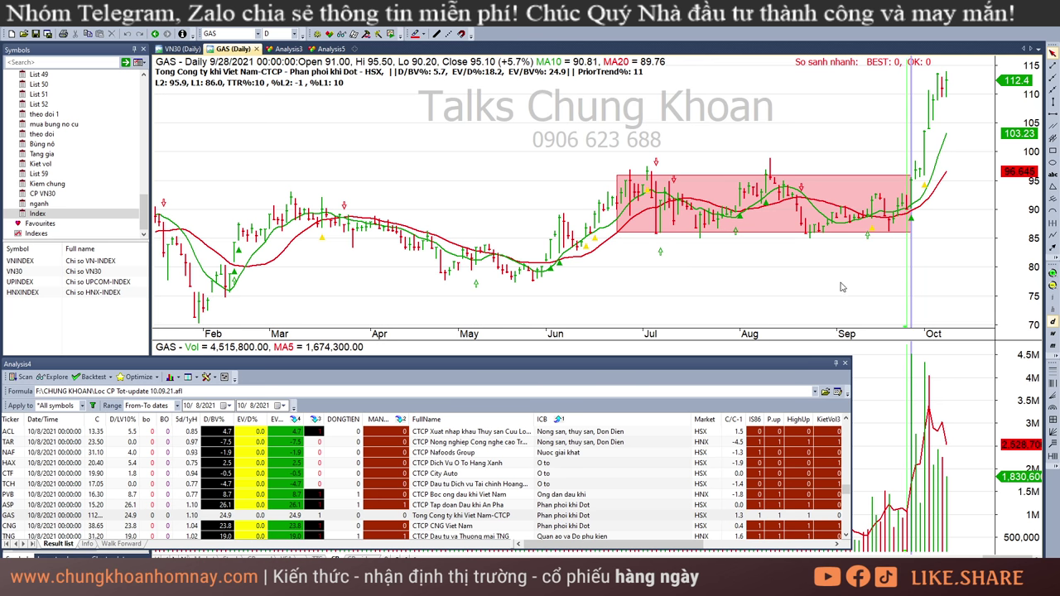
{"action": "left_click", "coordinate": [882, 254]}
{"action": "left_click", "coordinate": [916, 244]}
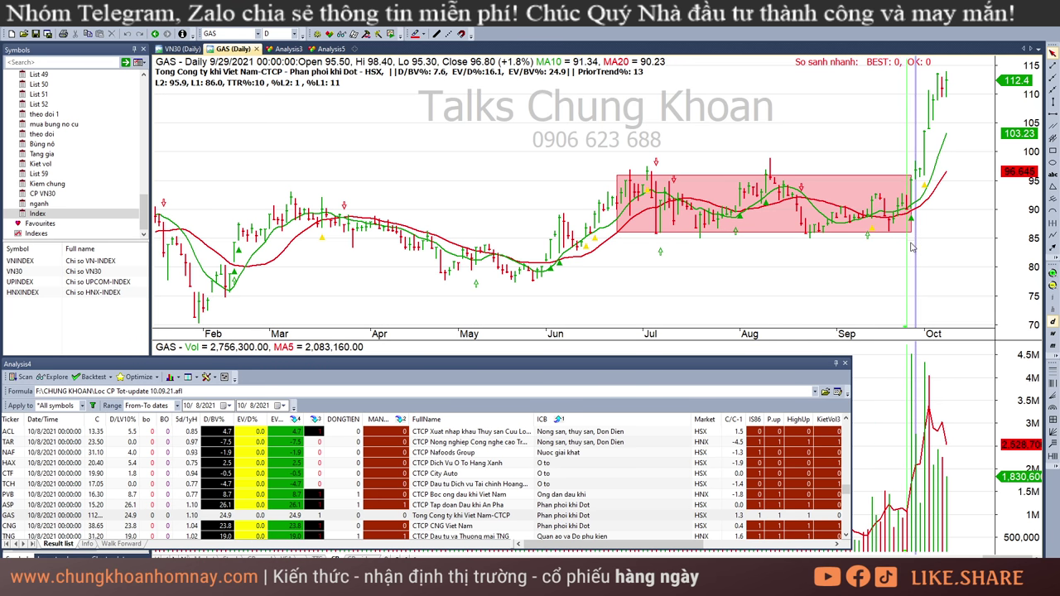
{"action": "mouse_move", "coordinate": [908, 249]}
{"action": "mouse_move", "coordinate": [876, 203]}
{"action": "left_click", "coordinate": [861, 277]}
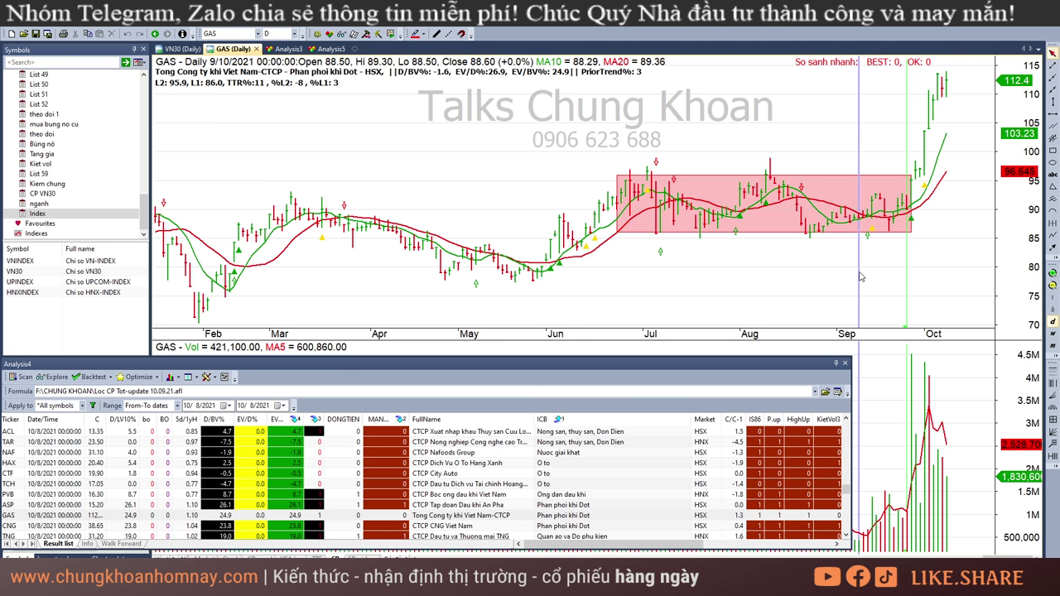
{"action": "left_click", "coordinate": [910, 256]}
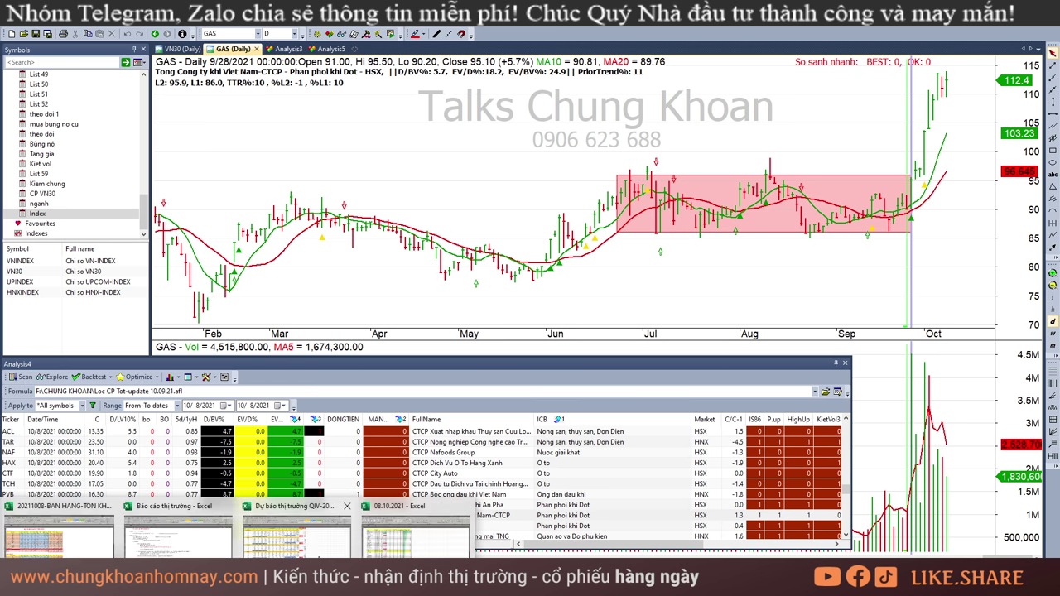
- Switch to Excel to check the filtered daily stock list, and return to AmiBroker
{"action": "left_click", "coordinate": [371, 550]}
{"action": "left_click", "coordinate": [135, 556]}
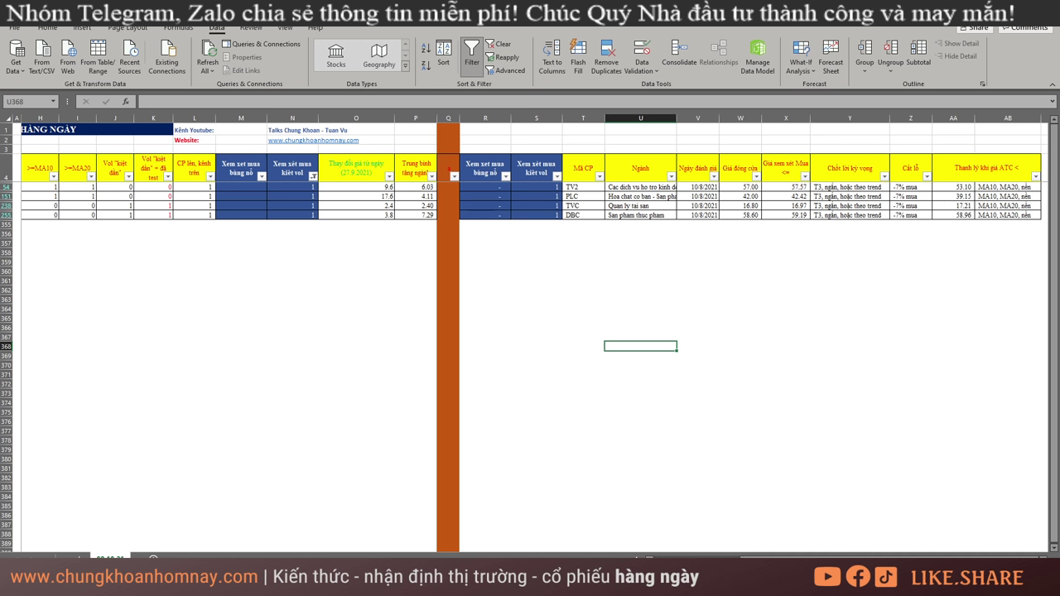
{"action": "key", "text": "alt+Tab"}
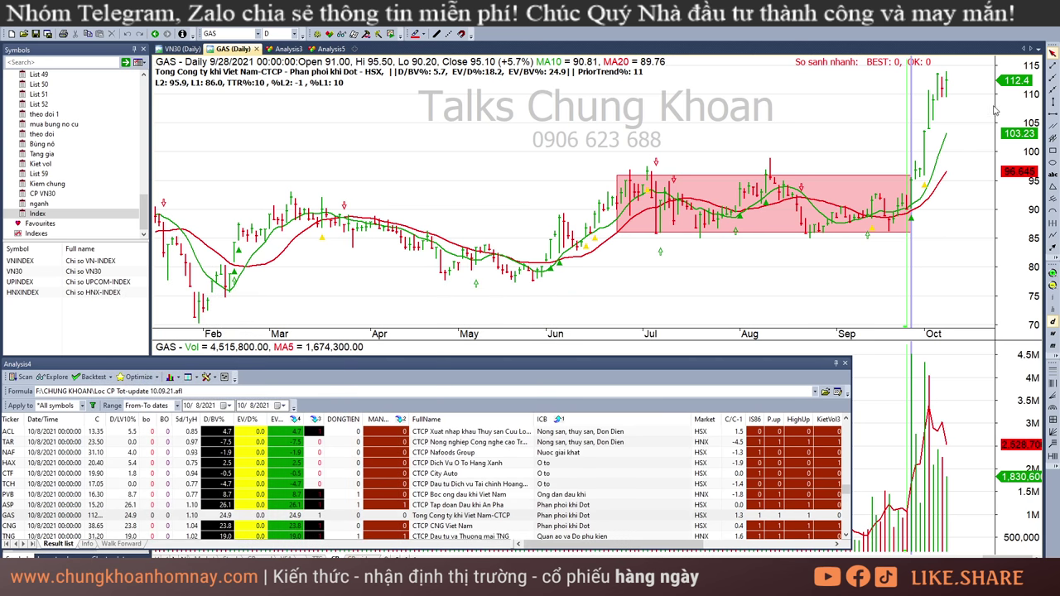
- Open the CNG chart from the gas distribution rows and inspect its 8/11/2021 bar
{"action": "left_click", "coordinate": [587, 527]}
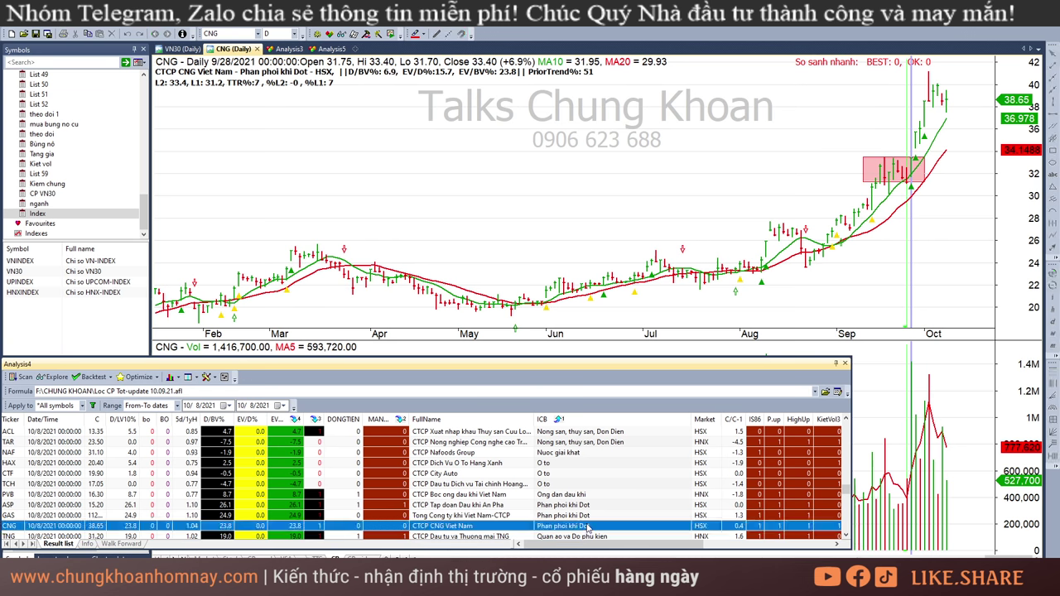
{"action": "left_click", "coordinate": [953, 145]}
{"action": "left_click", "coordinate": [773, 280]}
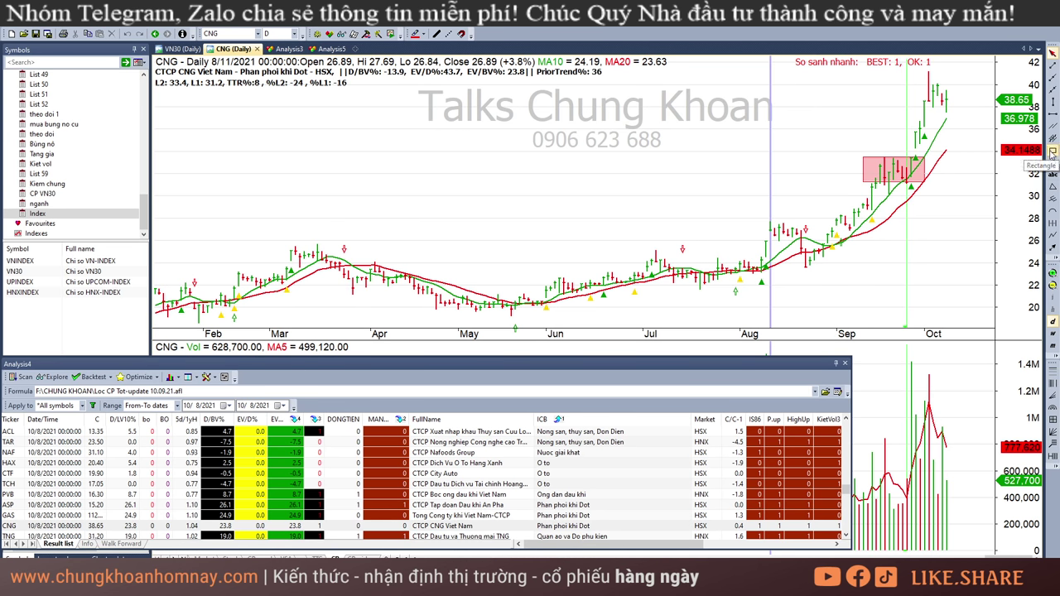
- Mark CNG's pullback after 8/11/2021 with a rectangle spanning about 23.3 to 27, and delete that rectangle
{"action": "left_click", "coordinate": [1052, 153]}
{"action": "left_click_drag", "start_coordinate": [770, 223], "coordinate": [827, 269]}
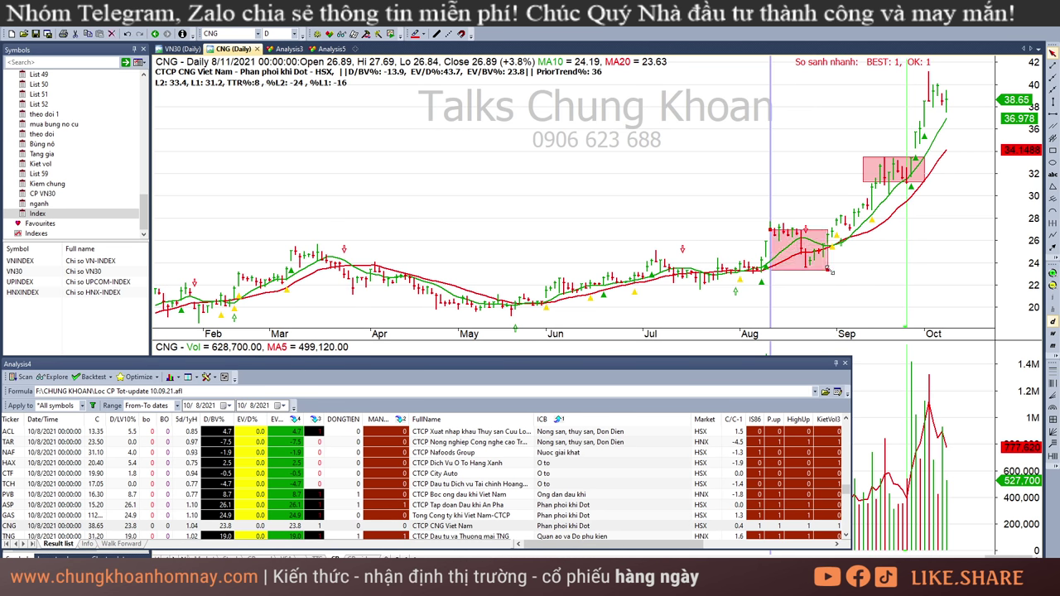
{"action": "key", "text": "Delete"}
- Inspect CNG's October price bars one by one, finishing at 10/8/2021
{"action": "left_click", "coordinate": [942, 101]}
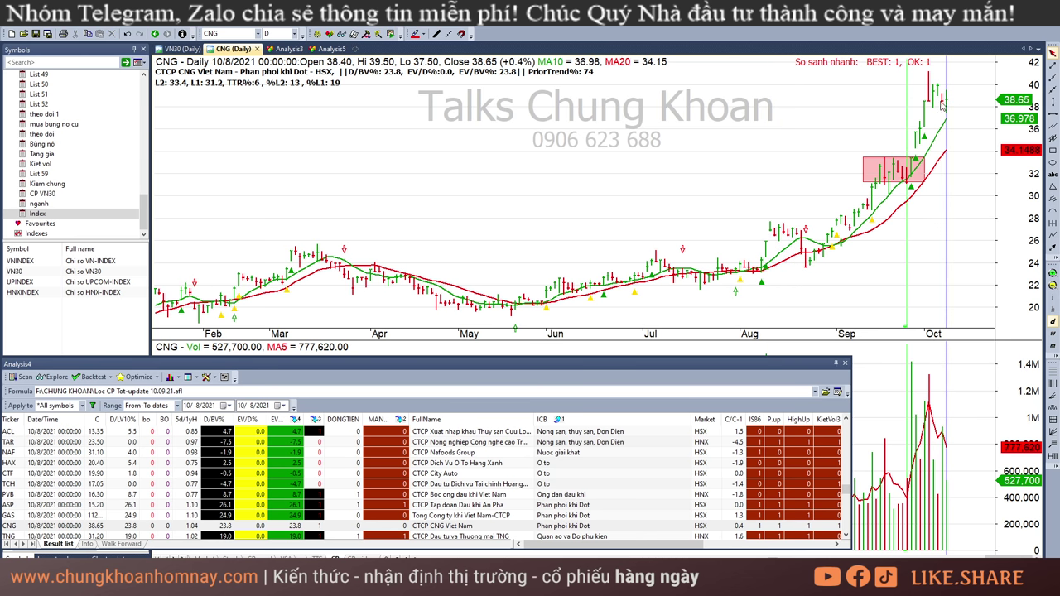
{"action": "left_click", "coordinate": [934, 97]}
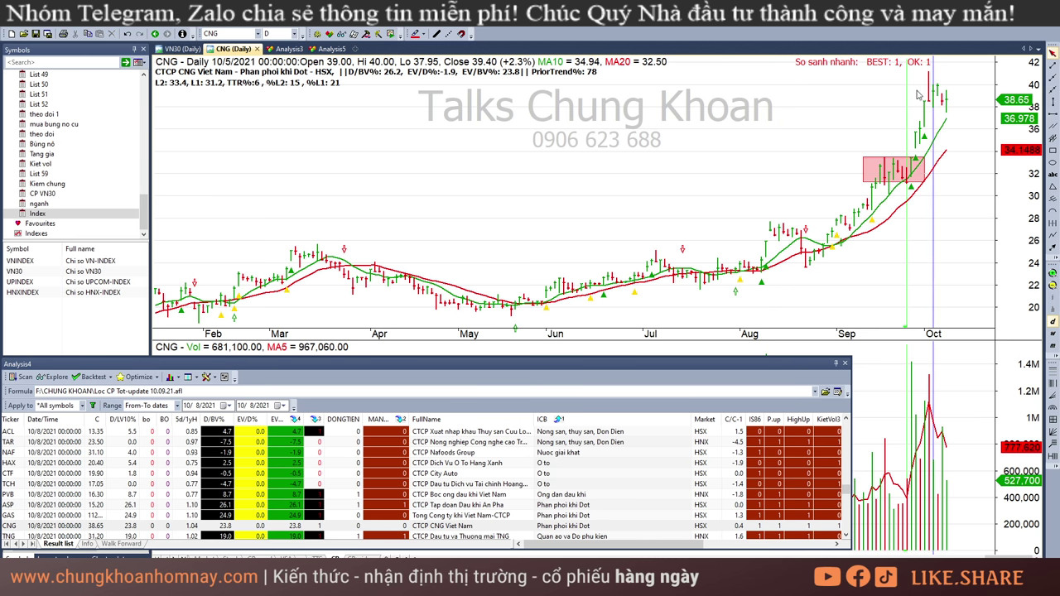
{"action": "left_click", "coordinate": [913, 95]}
{"action": "left_click", "coordinate": [929, 98]}
{"action": "left_click", "coordinate": [937, 99]}
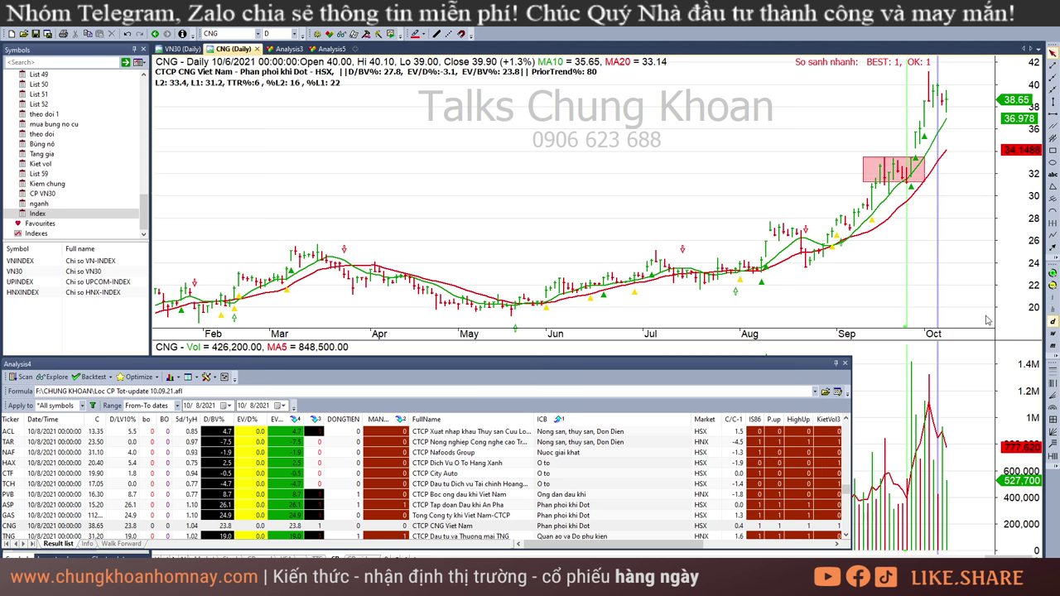
{"action": "key", "text": "Right"}
{"action": "key", "text": "Right"}
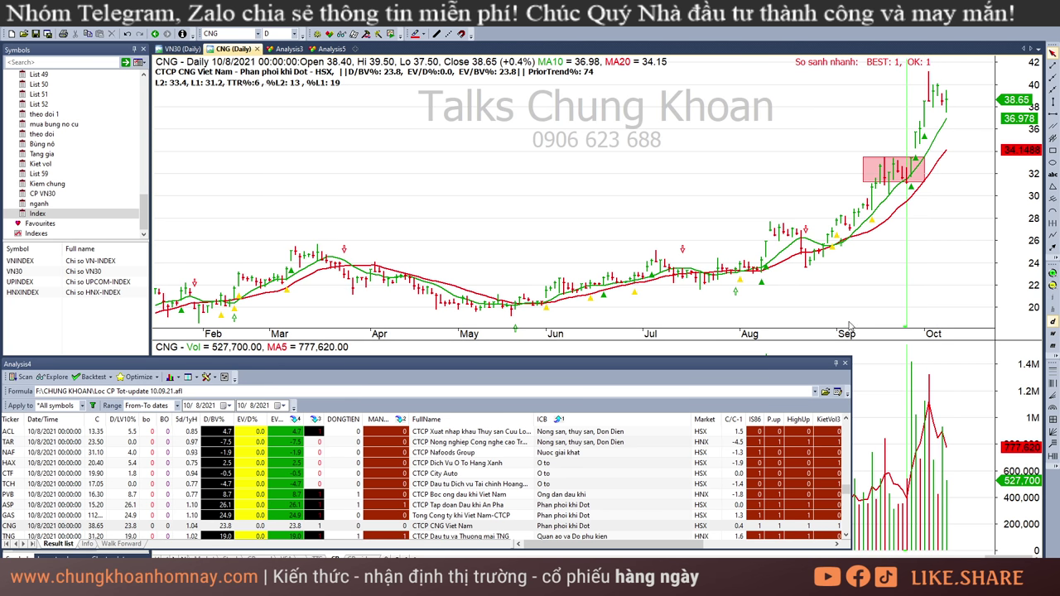
- Open the TNG chart from the Quan ao va Do phu kien industry rows
{"action": "scroll", "coordinate": [588, 488], "scroll_direction": "down", "scroll_amount": 2}
{"action": "left_click", "coordinate": [487, 474]}
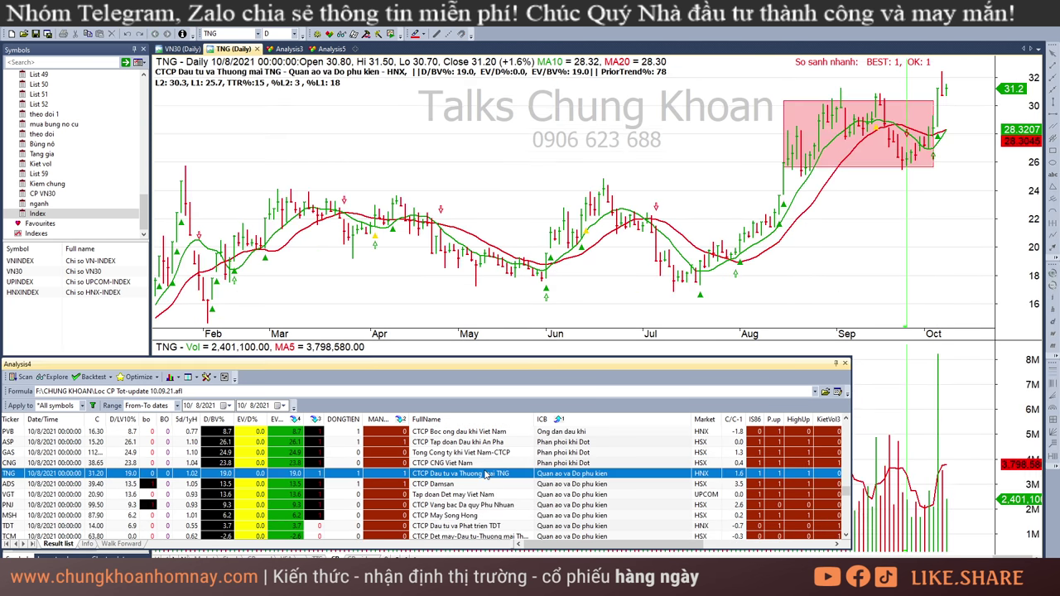
- Open the BSR chart from the oil industry rows and reposition its rectangle over June to October at about 20.3 to 21.9
{"action": "scroll", "coordinate": [513, 474], "scroll_direction": "down", "scroll_amount": 3}
{"action": "scroll", "coordinate": [602, 450], "scroll_direction": "down", "scroll_amount": 4}
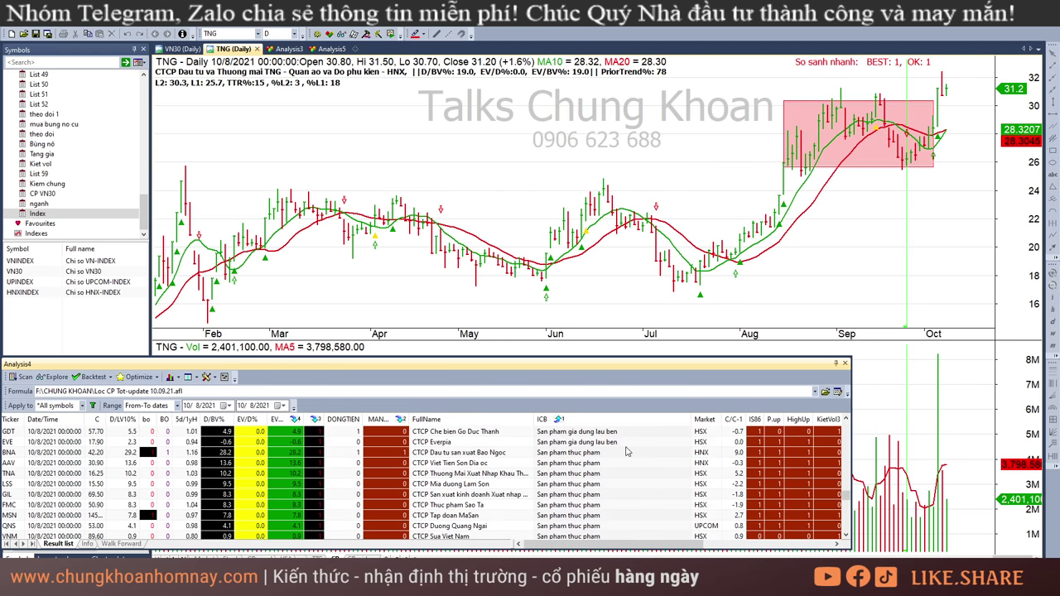
{"action": "scroll", "coordinate": [628, 458], "scroll_direction": "down", "scroll_amount": 1}
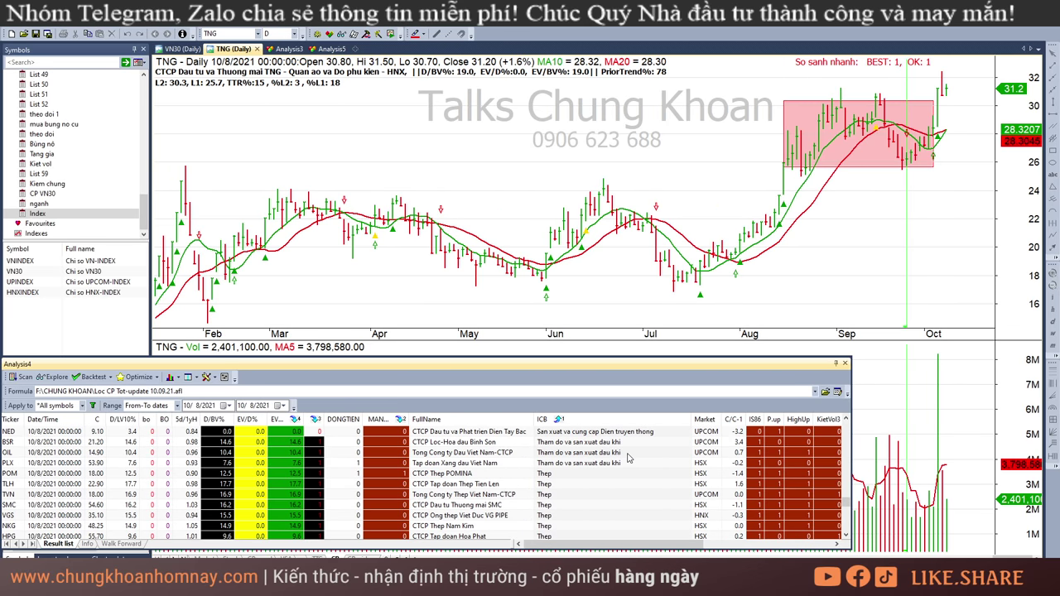
{"action": "left_click", "coordinate": [628, 444]}
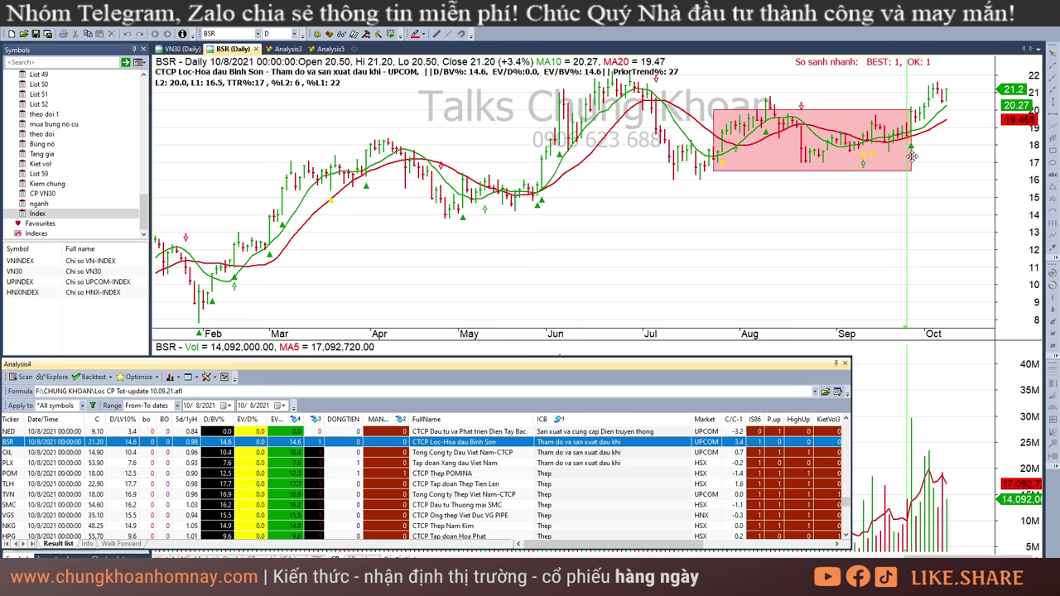
{"action": "mouse_move", "coordinate": [910, 153]}
{"action": "left_mouse_down"}
{"action": "mouse_move", "coordinate": [797, 145]}
{"action": "mouse_move", "coordinate": [982, 106]}
{"action": "left_mouse_up"}
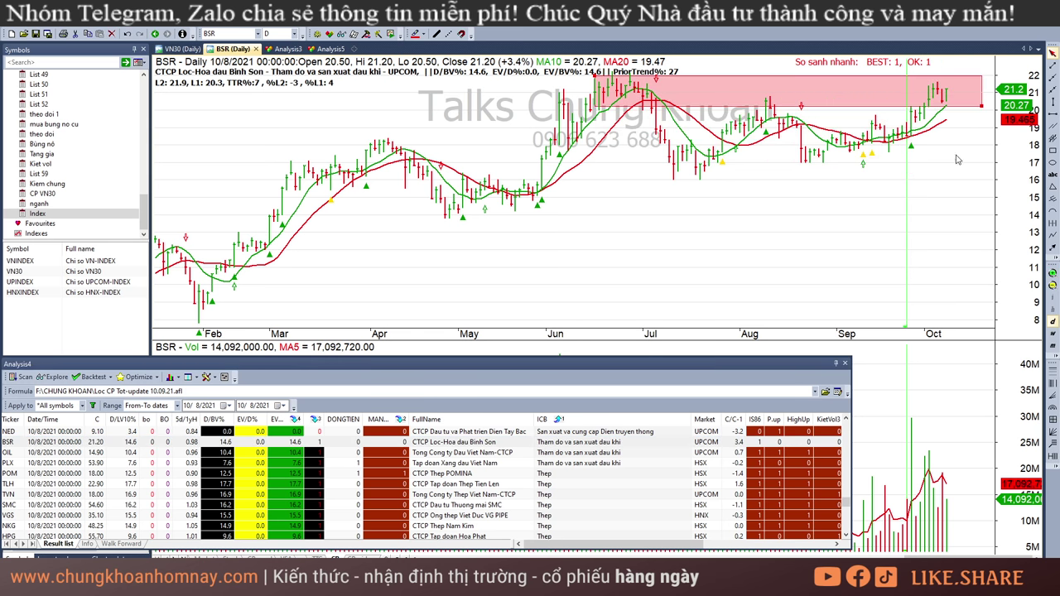
- Inspect BSR's price and volume on individual bars between 9/22/2021 and 10/8/2021
{"action": "left_click", "coordinate": [938, 507]}
{"action": "left_click", "coordinate": [944, 502]}
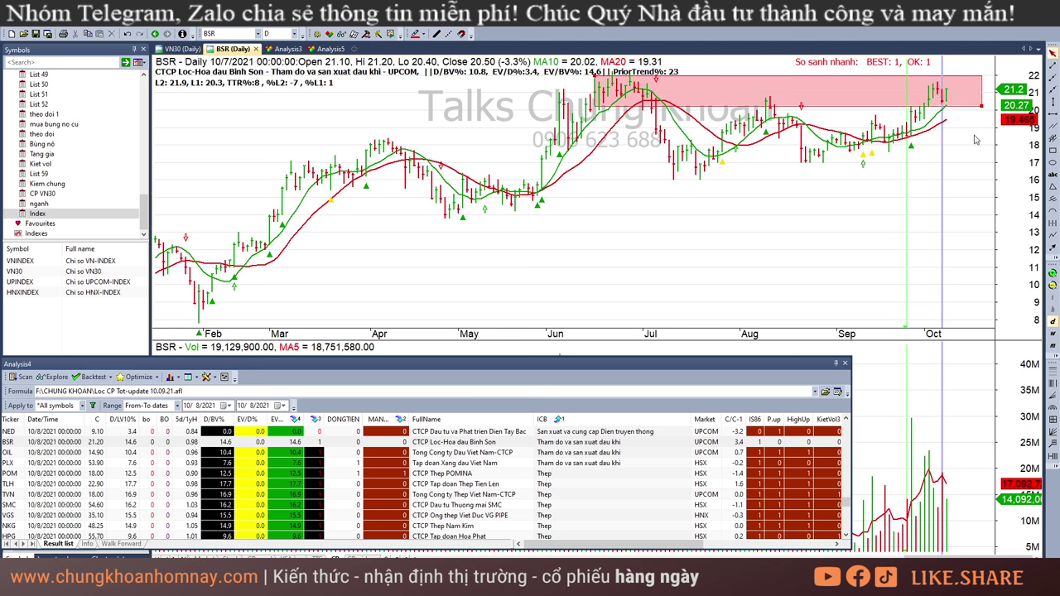
{"action": "left_click", "coordinate": [948, 520]}
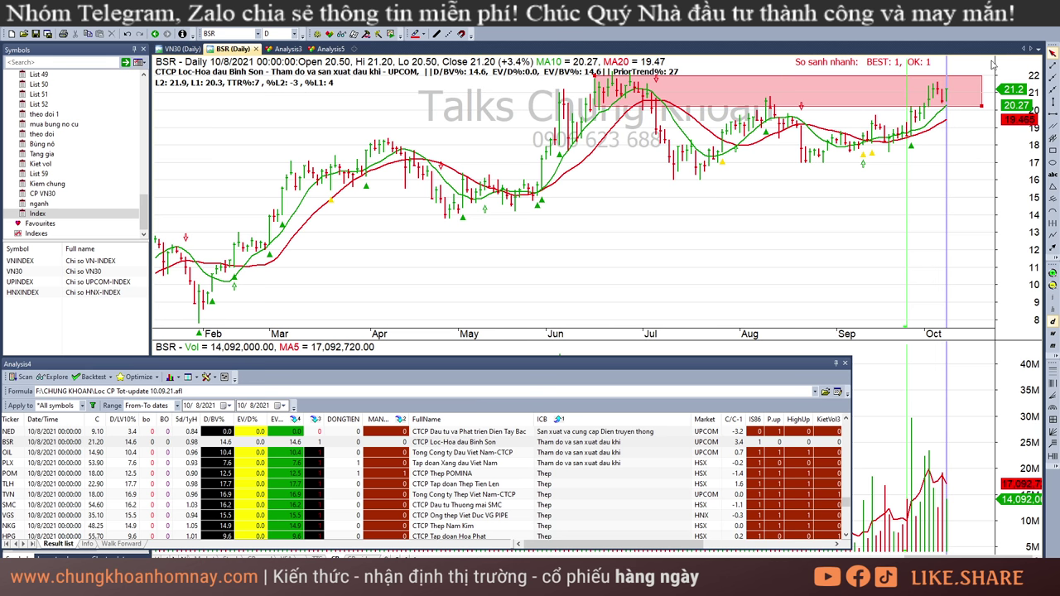
{"action": "left_click", "coordinate": [911, 474]}
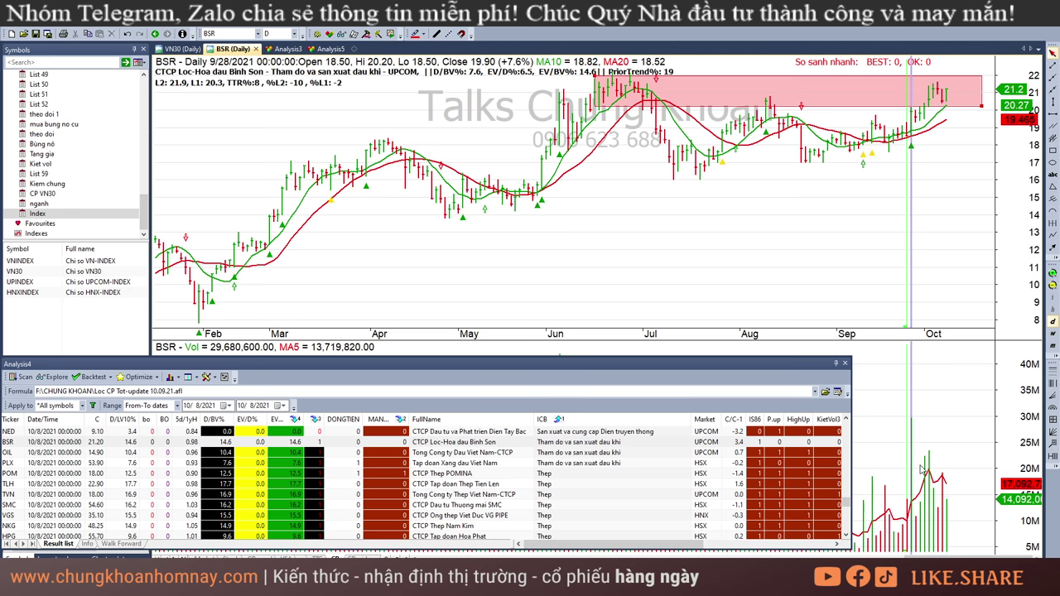
{"action": "left_click", "coordinate": [929, 468]}
{"action": "left_click", "coordinate": [939, 510]}
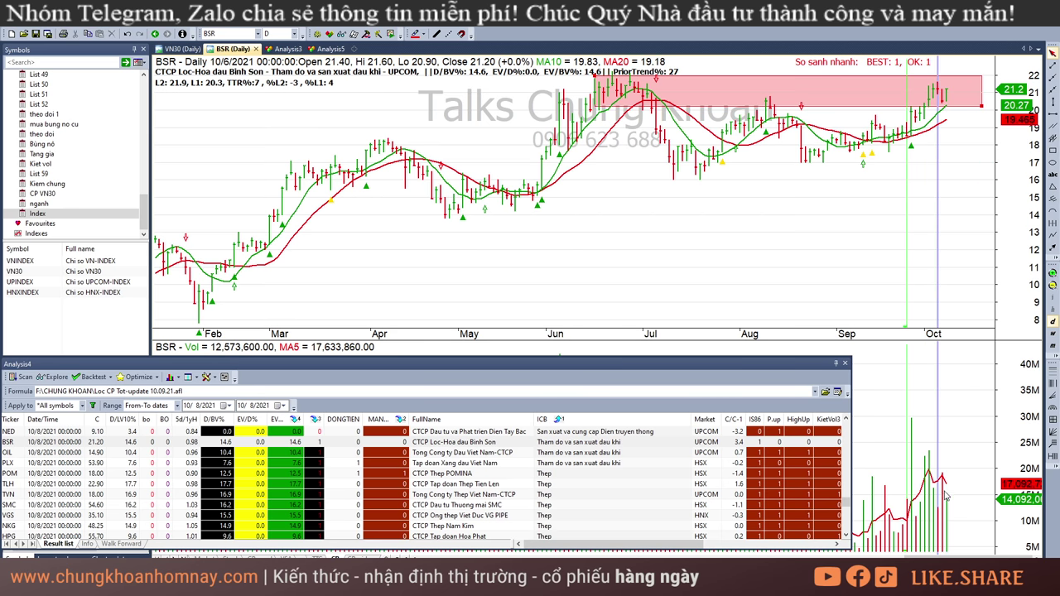
{"action": "left_click", "coordinate": [944, 487]}
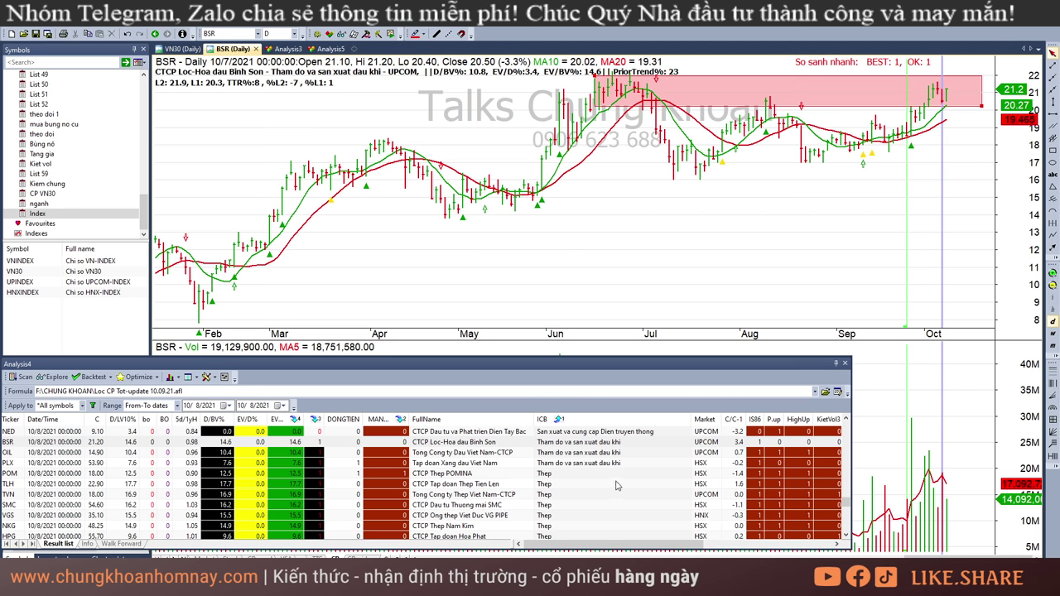
{"action": "left_click", "coordinate": [894, 159]}
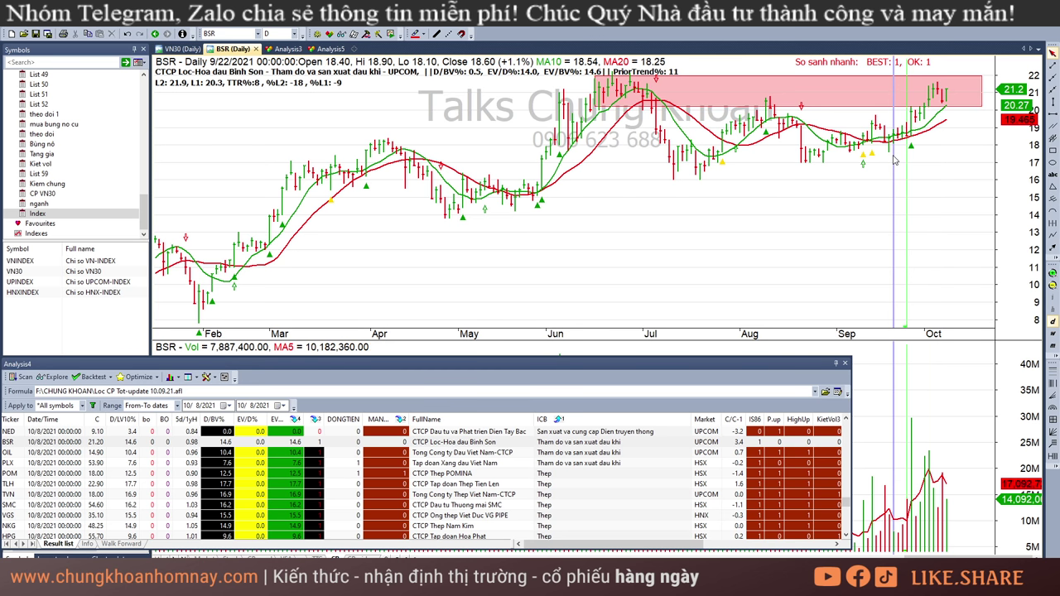
- Open the OIL chart from the oil industry rows and inspect its October bars up to 10/8/2021
{"action": "left_click", "coordinate": [598, 454]}
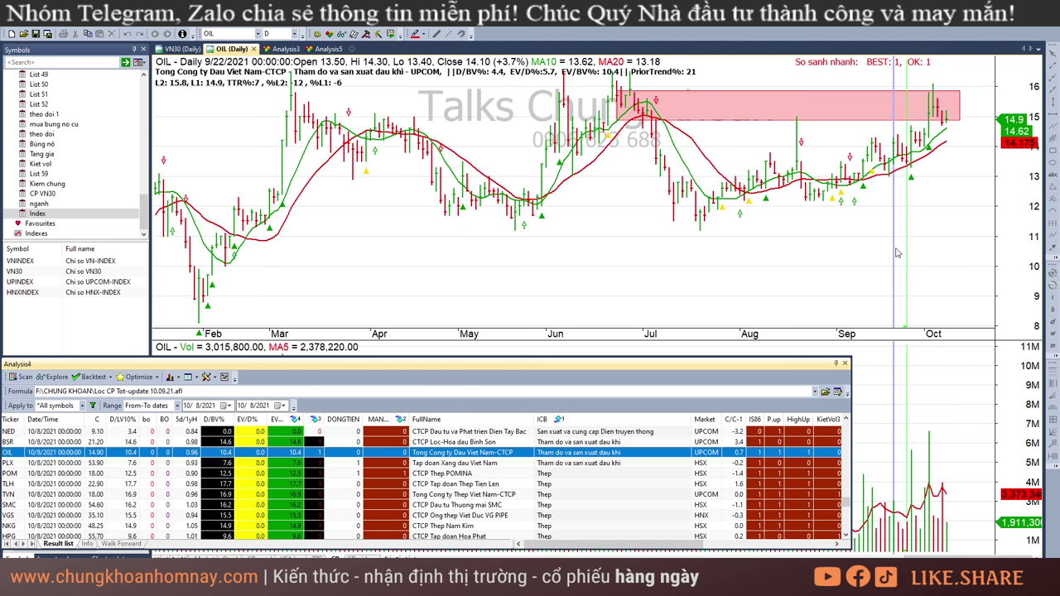
{"action": "left_click", "coordinate": [939, 532]}
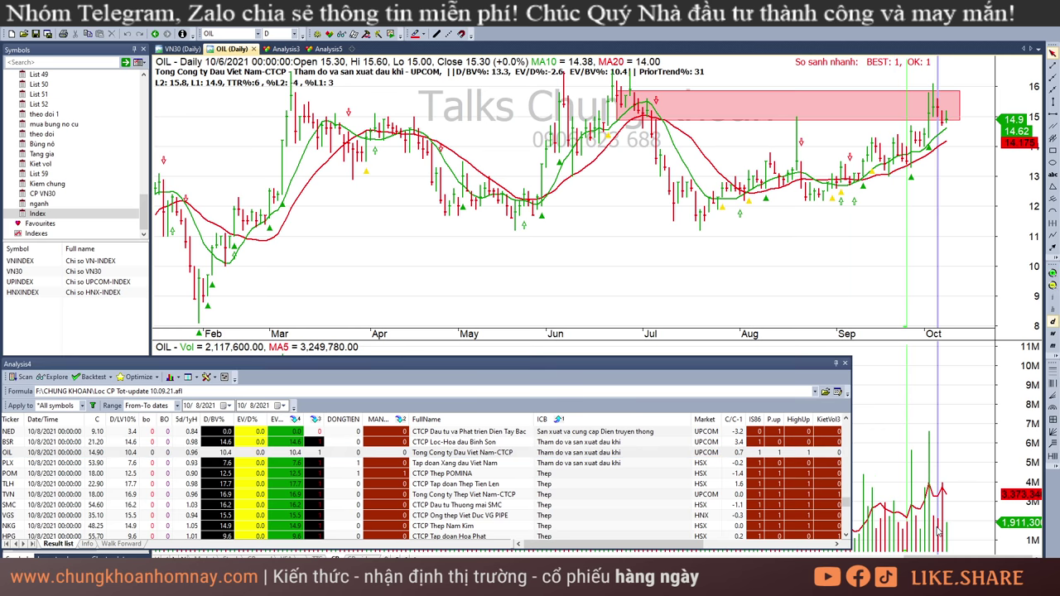
{"action": "left_click", "coordinate": [937, 512]}
{"action": "left_click", "coordinate": [953, 466]}
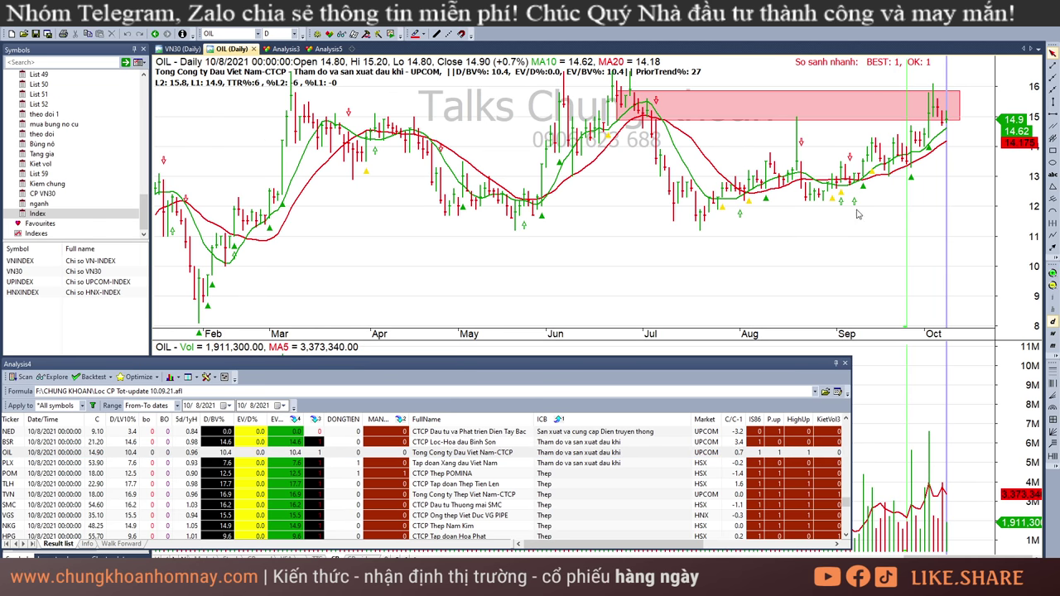
- Open the PLX chart and reposition its rectangle over mid-June to October at about 53.9 to 57.3
{"action": "left_click", "coordinate": [604, 465]}
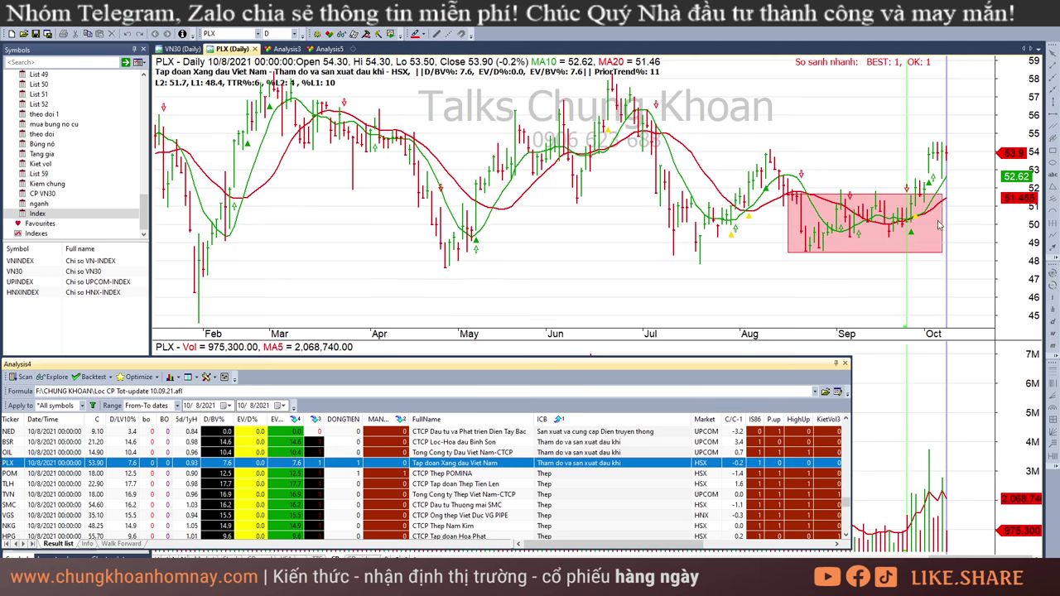
{"action": "left_click", "coordinate": [782, 172]}
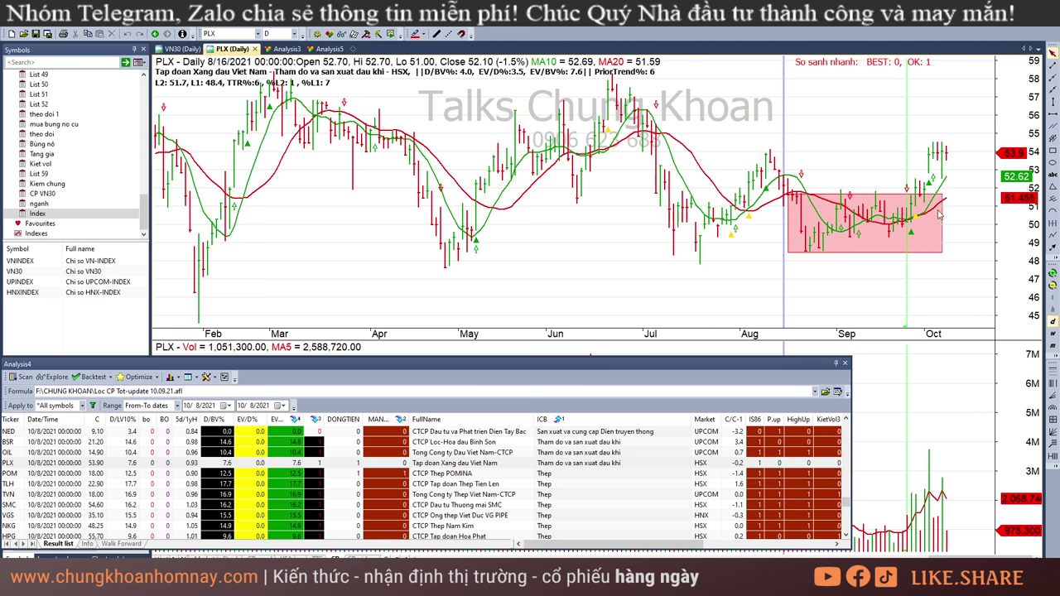
{"action": "left_click_drag", "start_coordinate": [942, 213], "coordinate": [751, 111]}
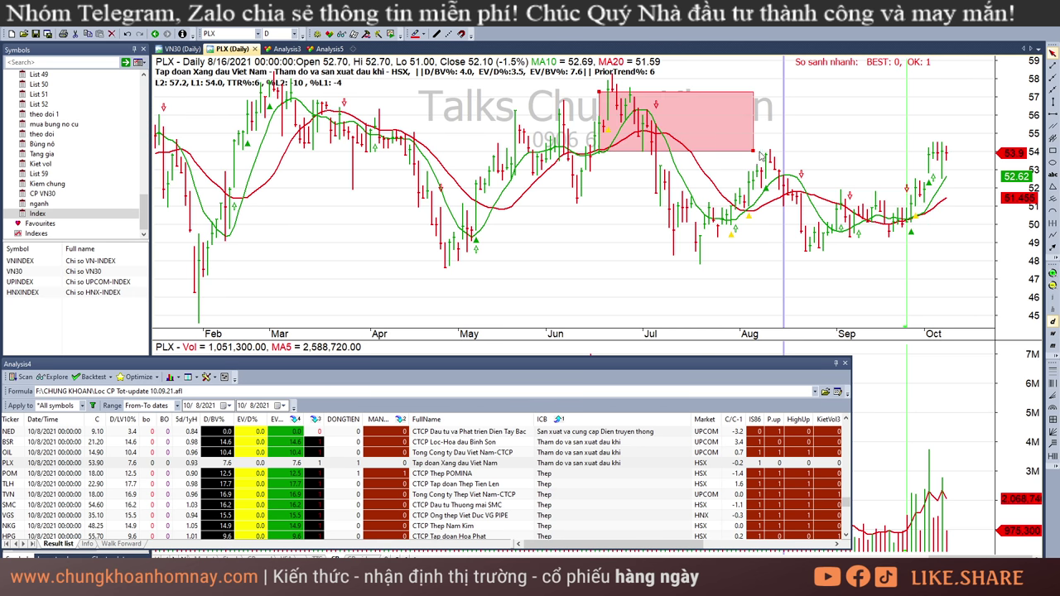
{"action": "left_click_drag", "start_coordinate": [752, 152], "coordinate": [967, 156]}
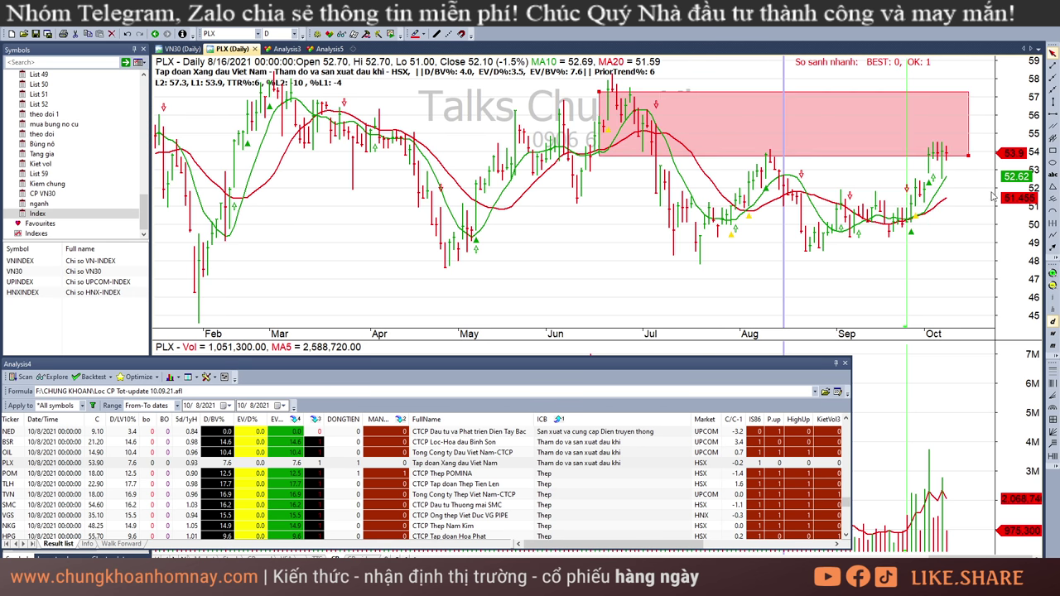
- Review the PVC, PVD and PVS charts in turn from the Thiet bi, dich vu khai thac dau mo industry rows
{"action": "scroll", "coordinate": [576, 485], "scroll_direction": "down", "scroll_amount": 5}
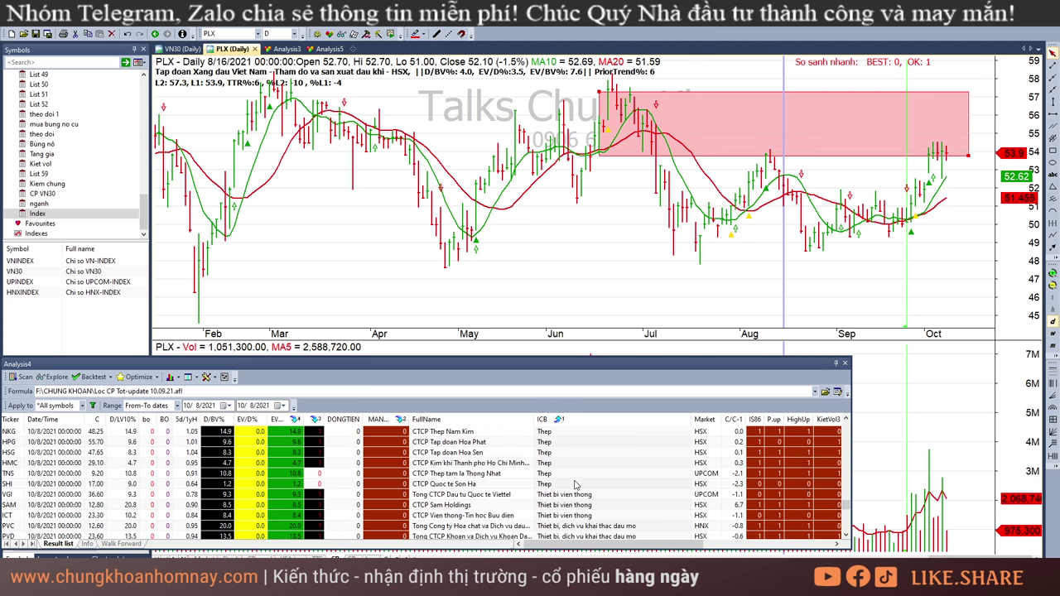
{"action": "left_click", "coordinate": [612, 465]}
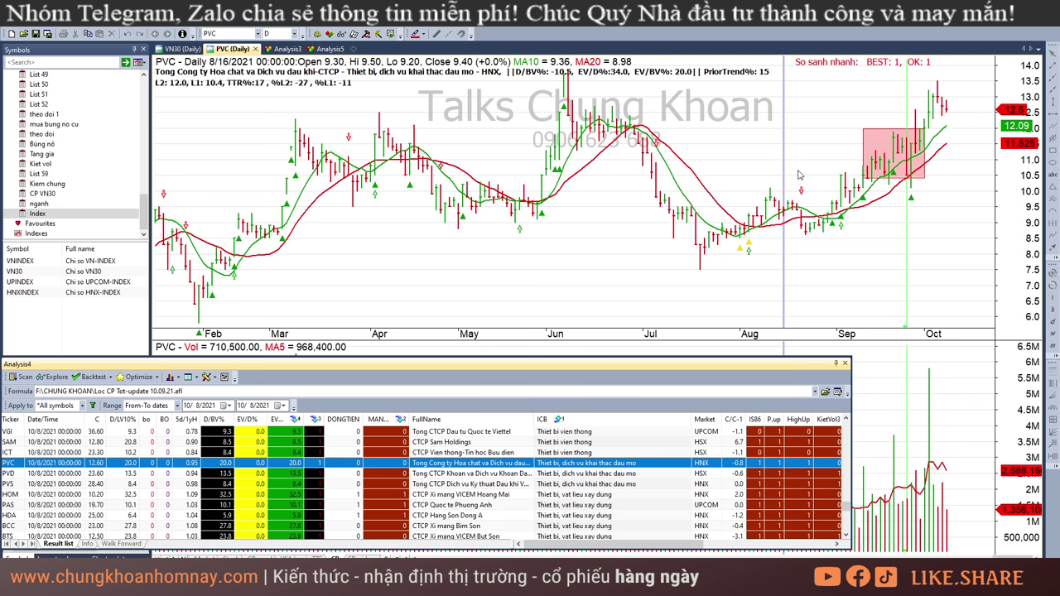
{"action": "key", "text": "Down"}
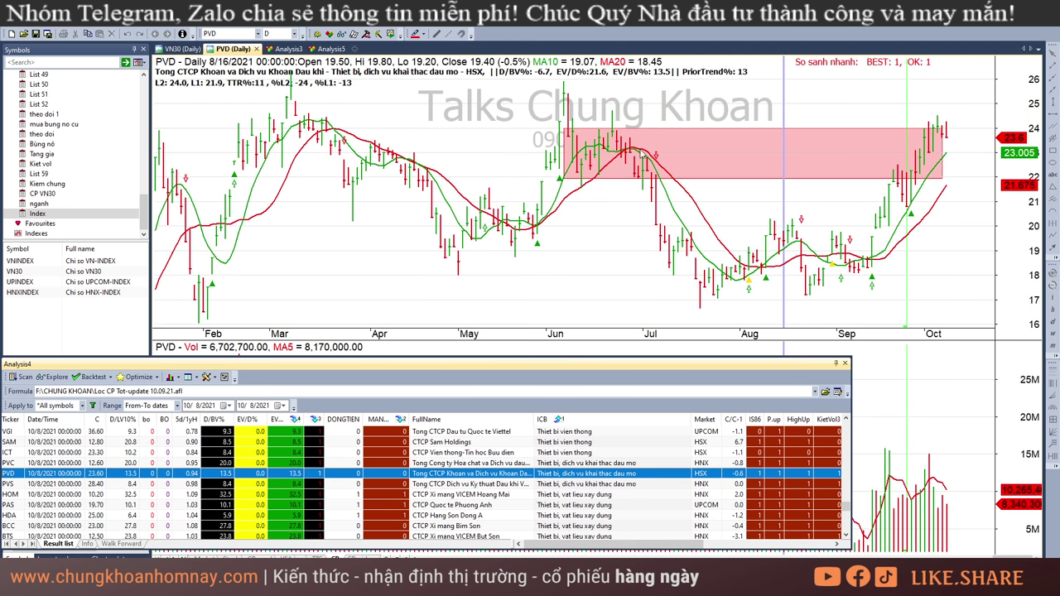
{"action": "key", "text": "Down"}
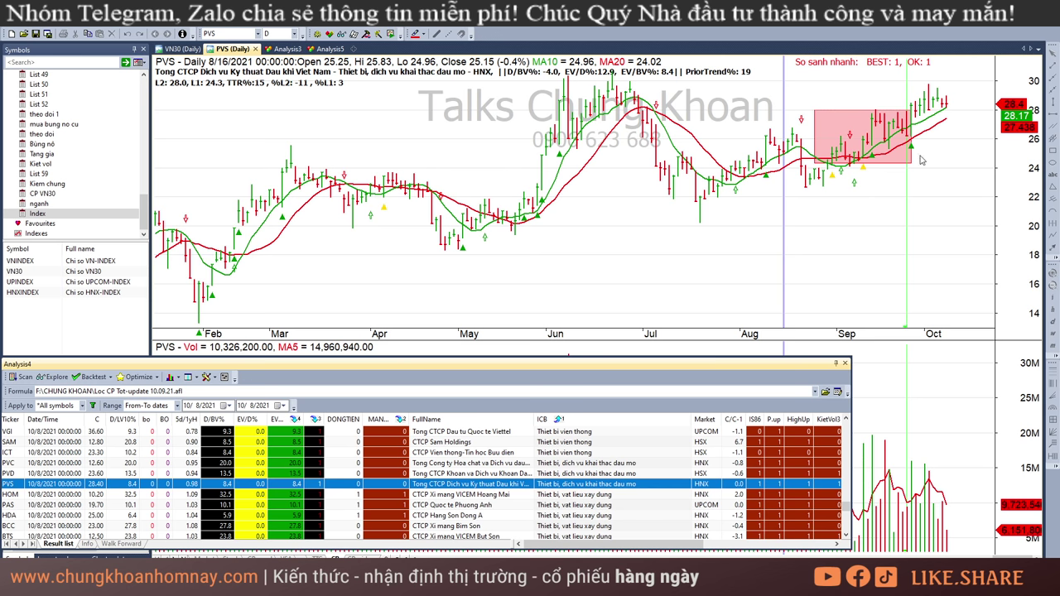
- Inspect PVS's price bars of 9/9, 9/24 and 9/29/2021 around its marked September range
{"action": "left_click", "coordinate": [854, 197]}
{"action": "mouse_move", "coordinate": [834, 295]}
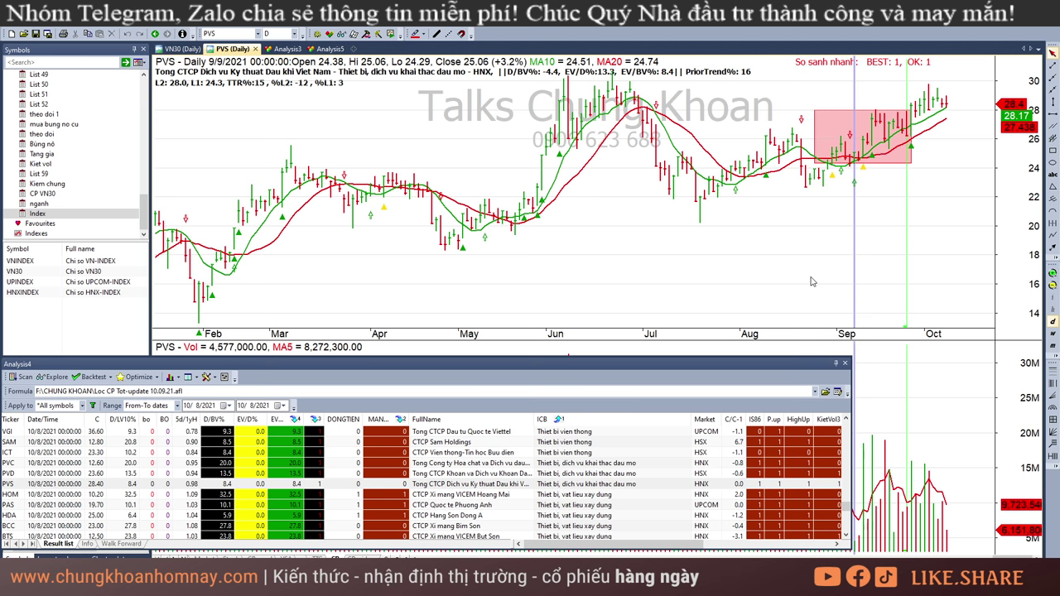
{"action": "left_click", "coordinate": [903, 182]}
{"action": "mouse_move", "coordinate": [932, 199]}
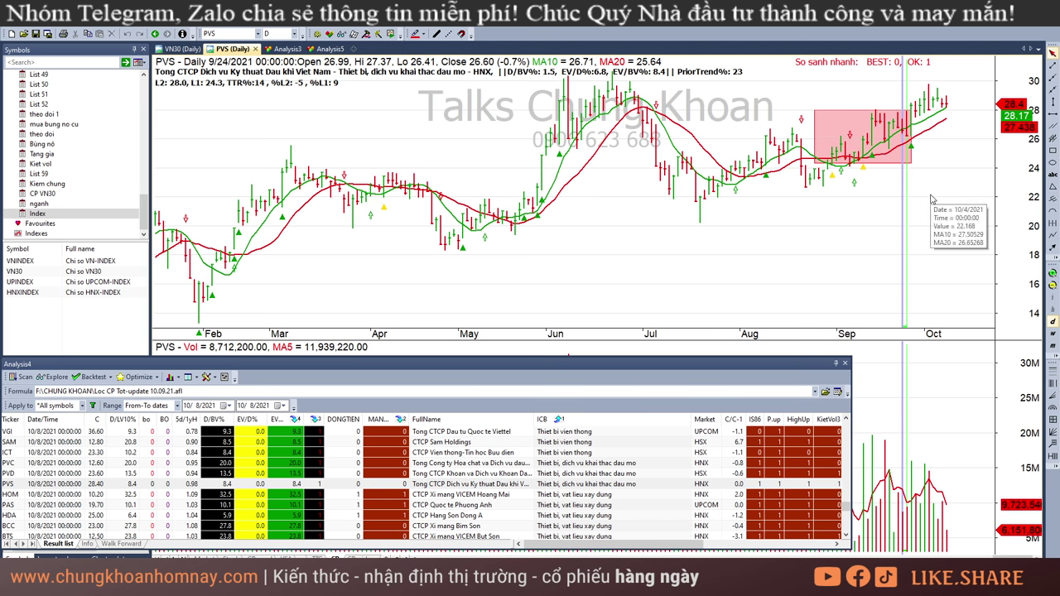
{"action": "left_click", "coordinate": [917, 196]}
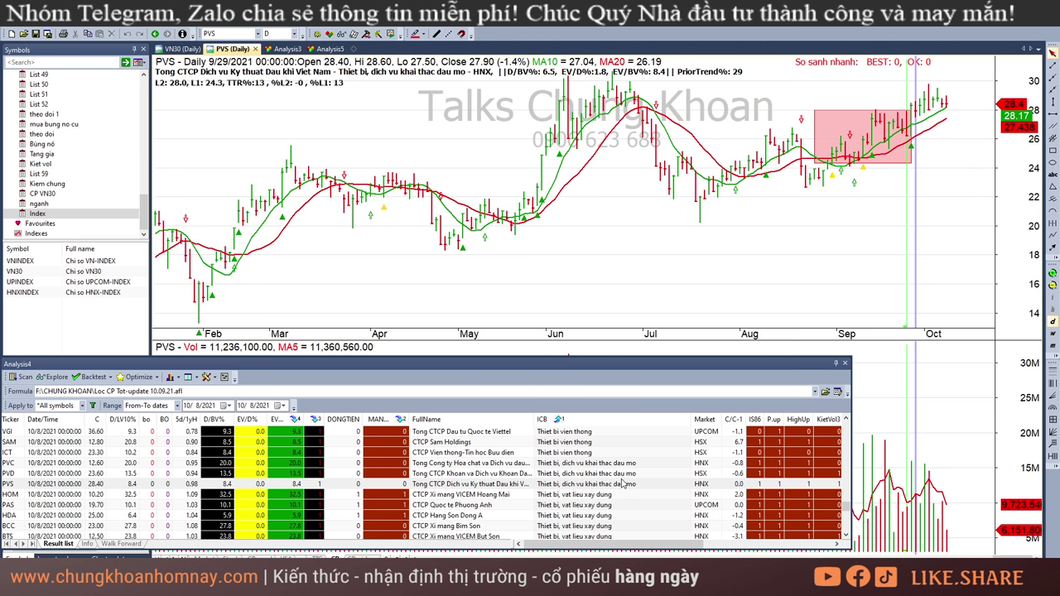
- Open the POM chart from the Thep industry rows and inspect its bars of 9/27, 10/5 and 10/8/2021
{"action": "scroll", "coordinate": [623, 485], "scroll_direction": "up", "scroll_amount": 5}
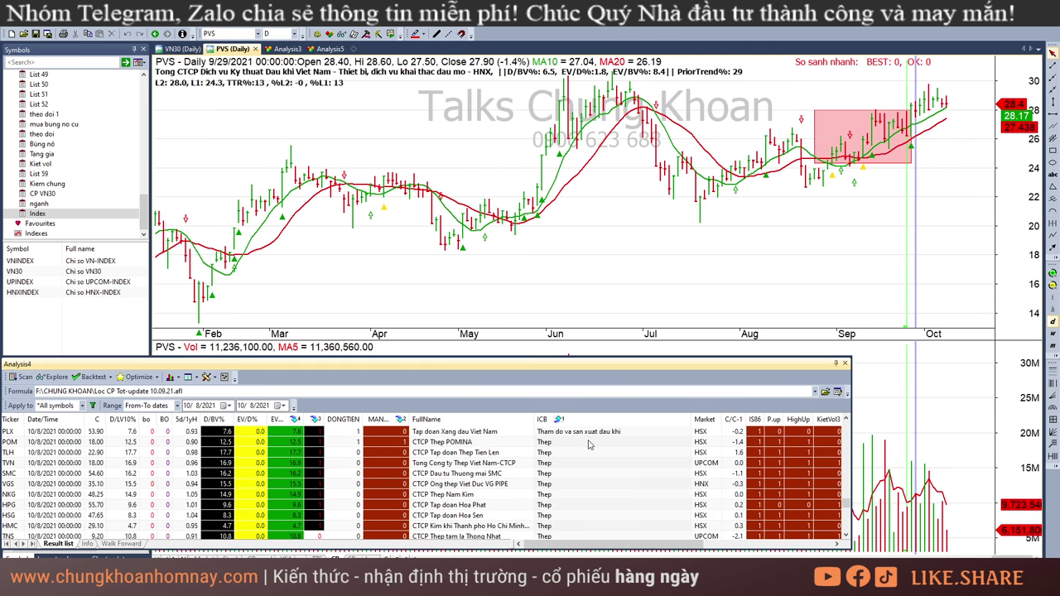
{"action": "left_click", "coordinate": [589, 444]}
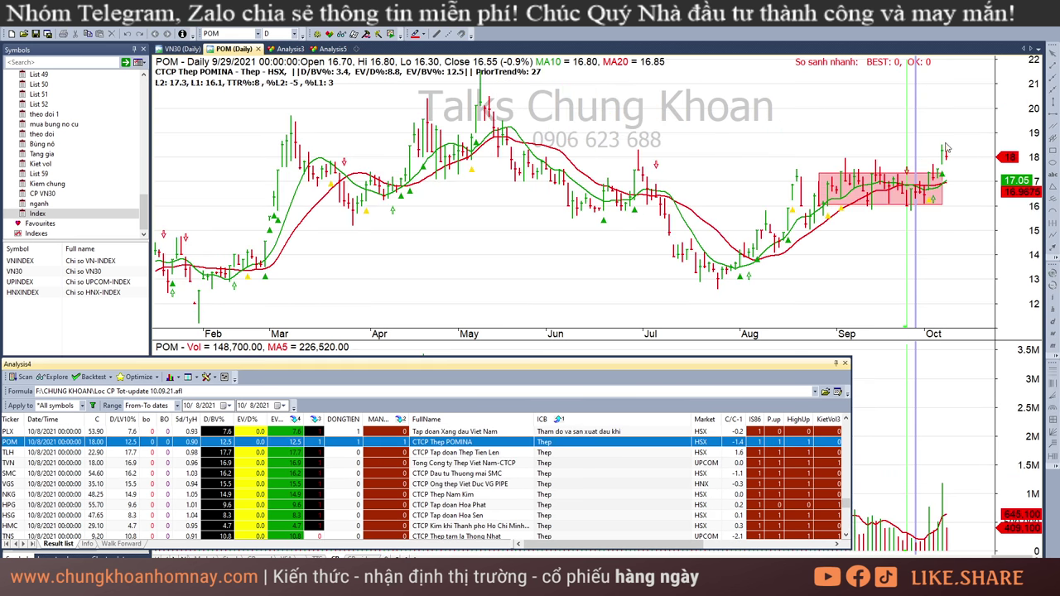
{"action": "left_click", "coordinate": [555, 464]}
{"action": "left_click", "coordinate": [553, 443]}
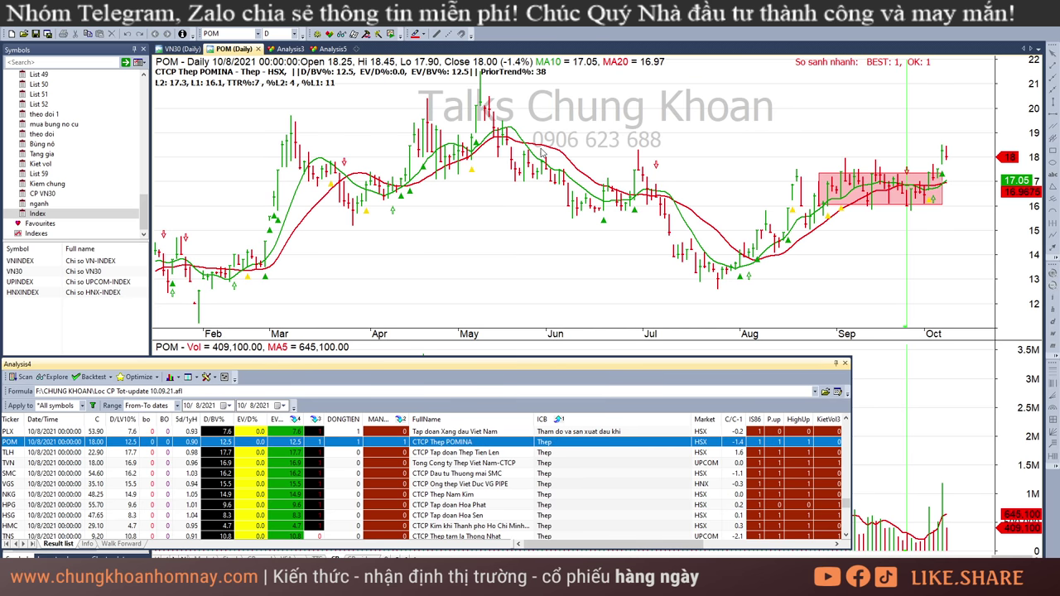
{"action": "left_click", "coordinate": [911, 222]}
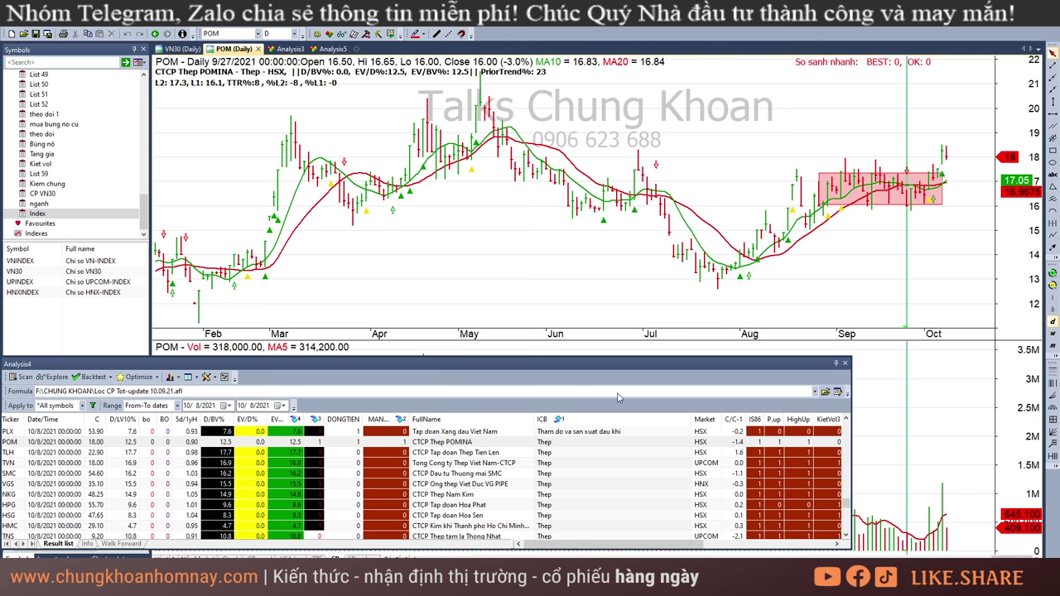
{"action": "left_click", "coordinate": [955, 235]}
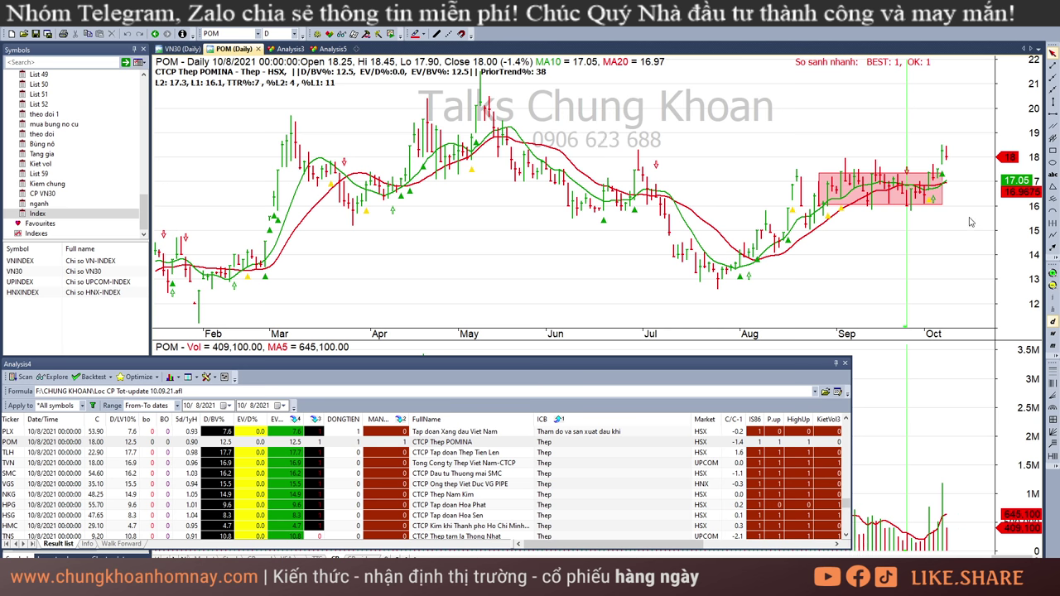
{"action": "left_click", "coordinate": [935, 525]}
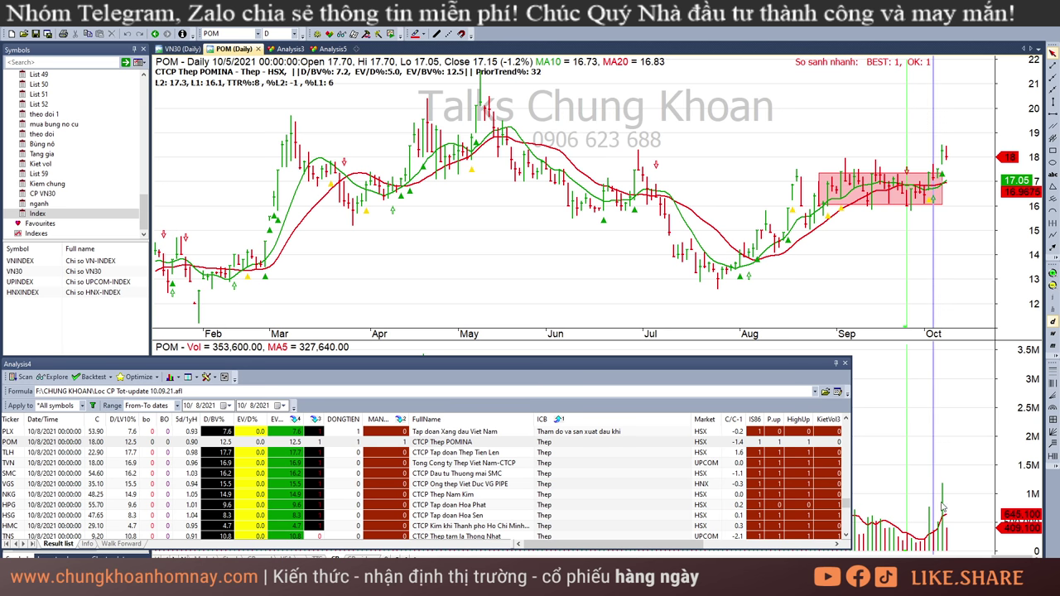
{"action": "left_click", "coordinate": [1010, 271]}
- Try to mark POM's zone of about 18 to 20 from late April to October with a rectangle
{"action": "left_click", "coordinate": [1053, 151]}
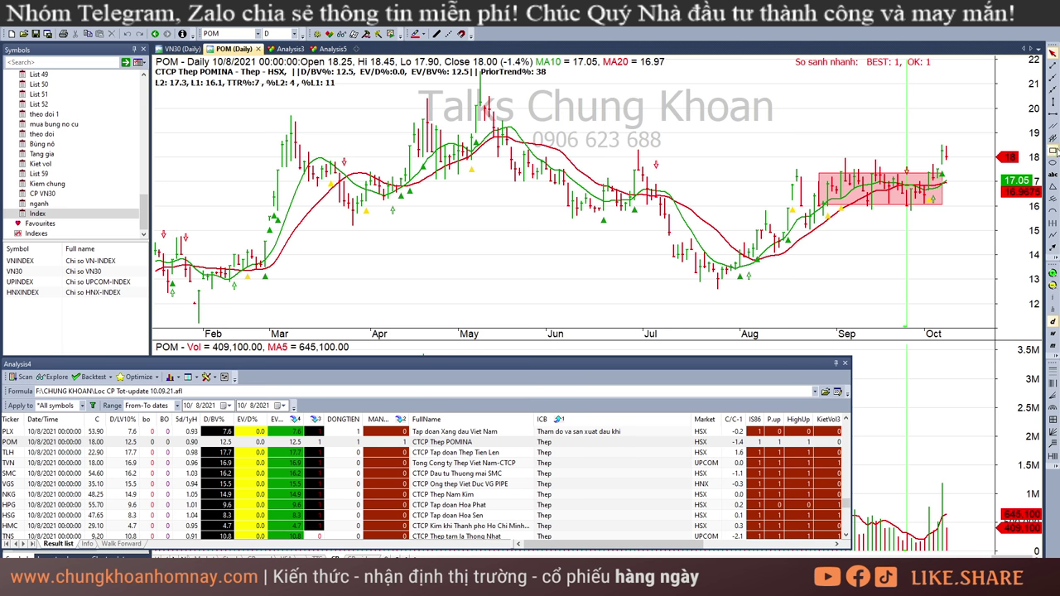
{"action": "mouse_move", "coordinate": [447, 107]}
{"action": "left_mouse_down"}
{"action": "mouse_move", "coordinate": [700, 142]}
{"action": "mouse_move", "coordinate": [971, 164]}
{"action": "mouse_move", "coordinate": [976, 155]}
{"action": "left_mouse_up"}
{"action": "left_click", "coordinate": [845, 233]}
- Inspect POM's bars from 9/6/2021 through 10/7/2021, finishing at 10/8/2021
{"action": "left_click", "coordinate": [841, 229]}
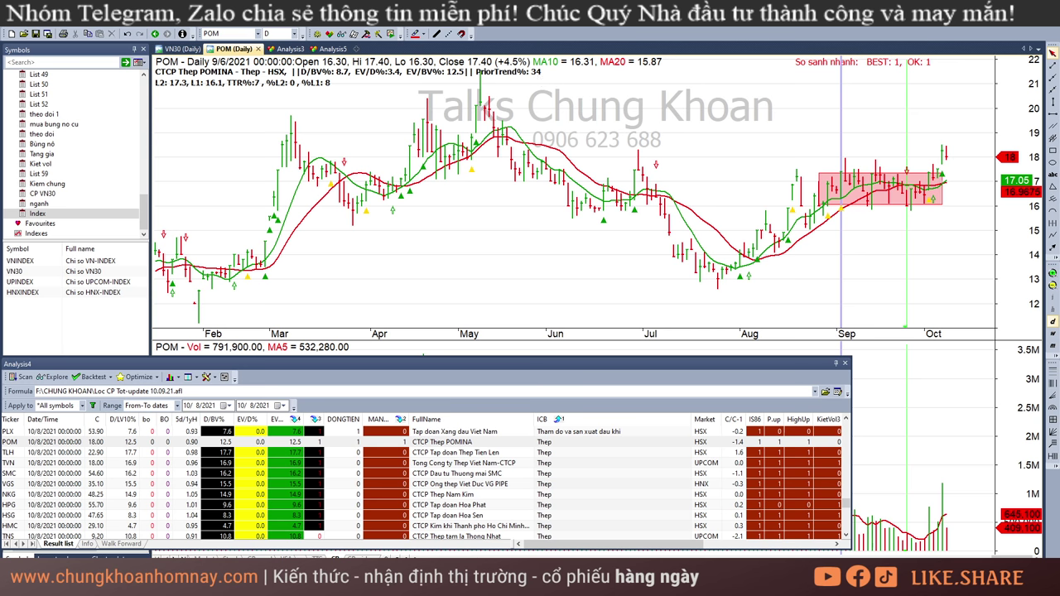
{"action": "left_click", "coordinate": [923, 543]}
{"action": "left_click", "coordinate": [945, 228]}
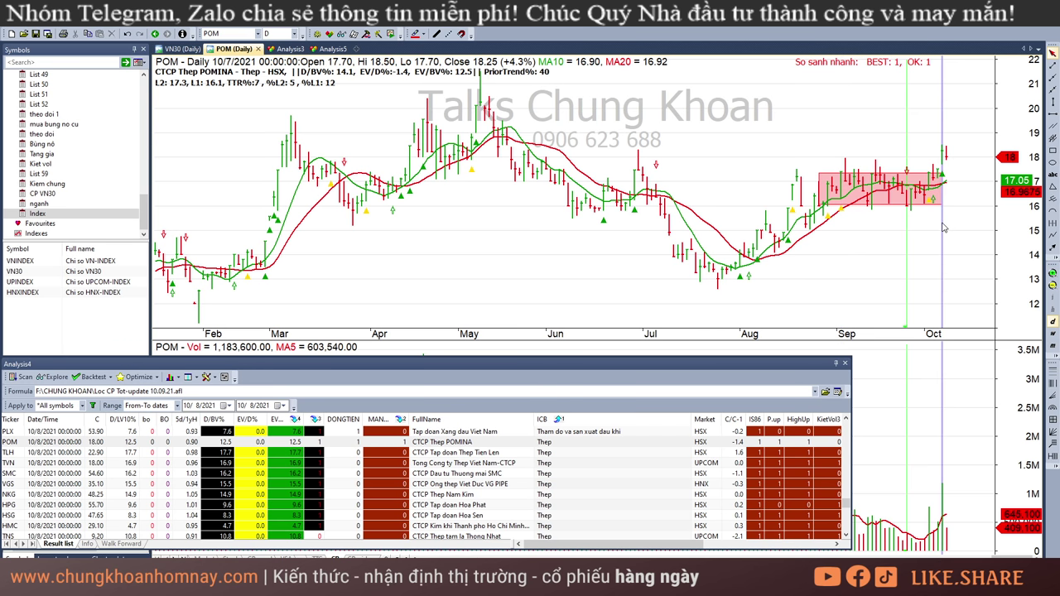
{"action": "left_click", "coordinate": [964, 282]}
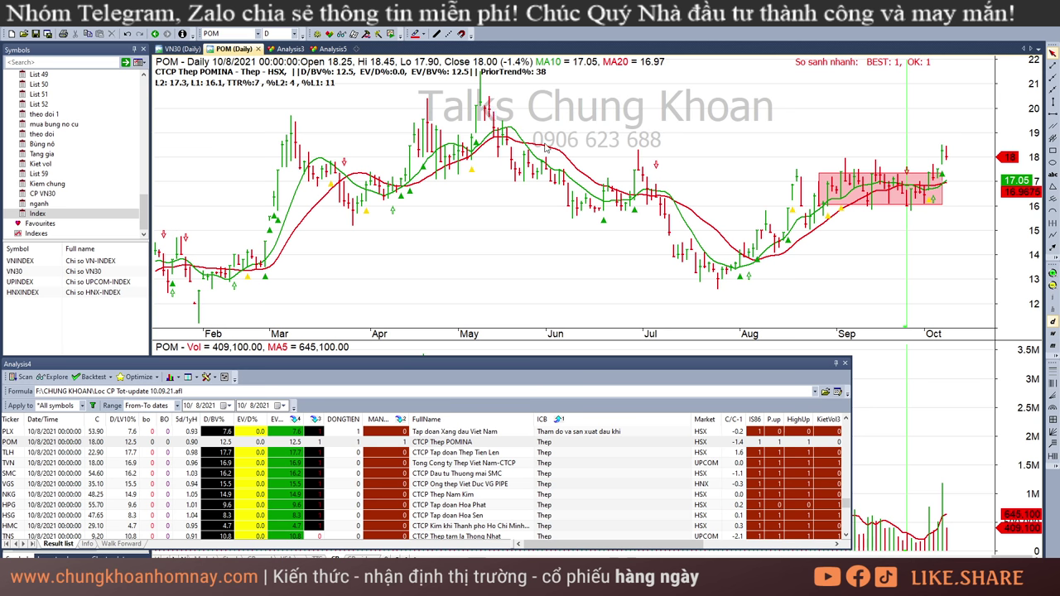
- Open the TLH chart from the Thep industry rows and inspect its bars of 9/27, 10/1 and 10/7/2021
{"action": "left_click", "coordinate": [576, 455]}
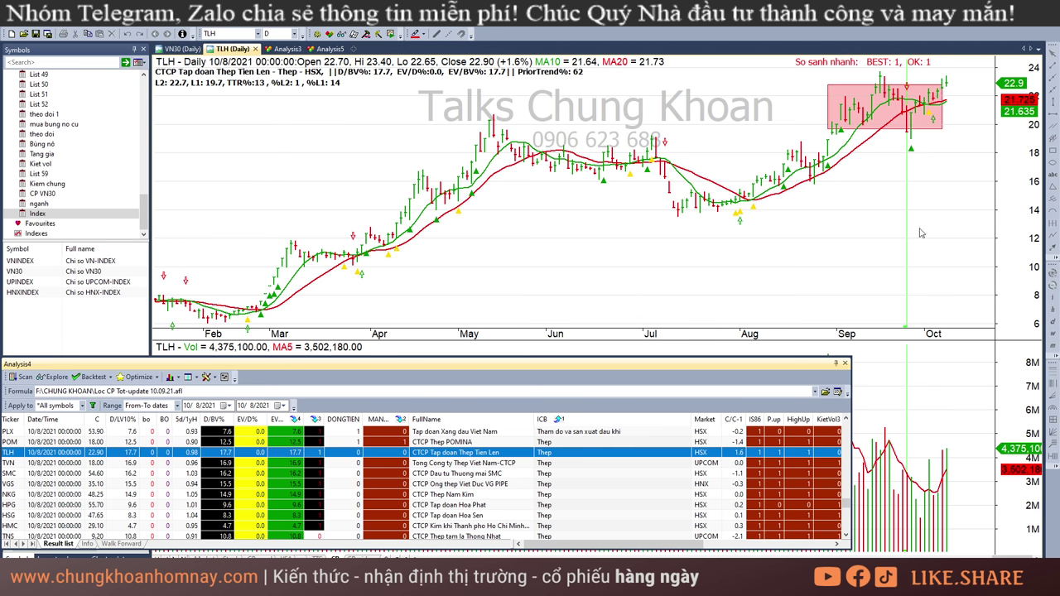
{"action": "left_click", "coordinate": [908, 173]}
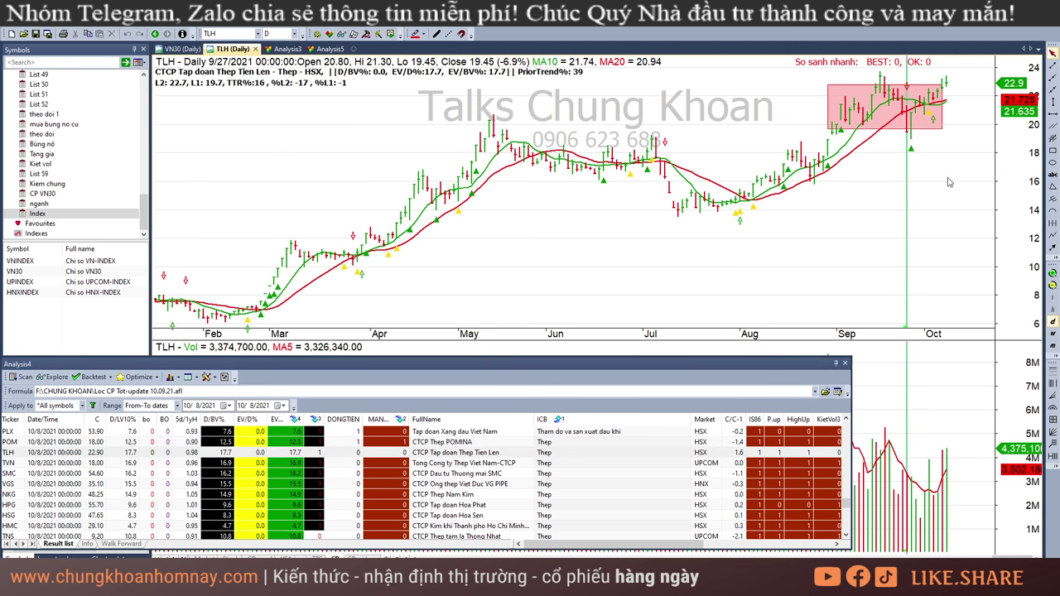
{"action": "left_click", "coordinate": [946, 457]}
{"action": "left_click", "coordinate": [942, 151]}
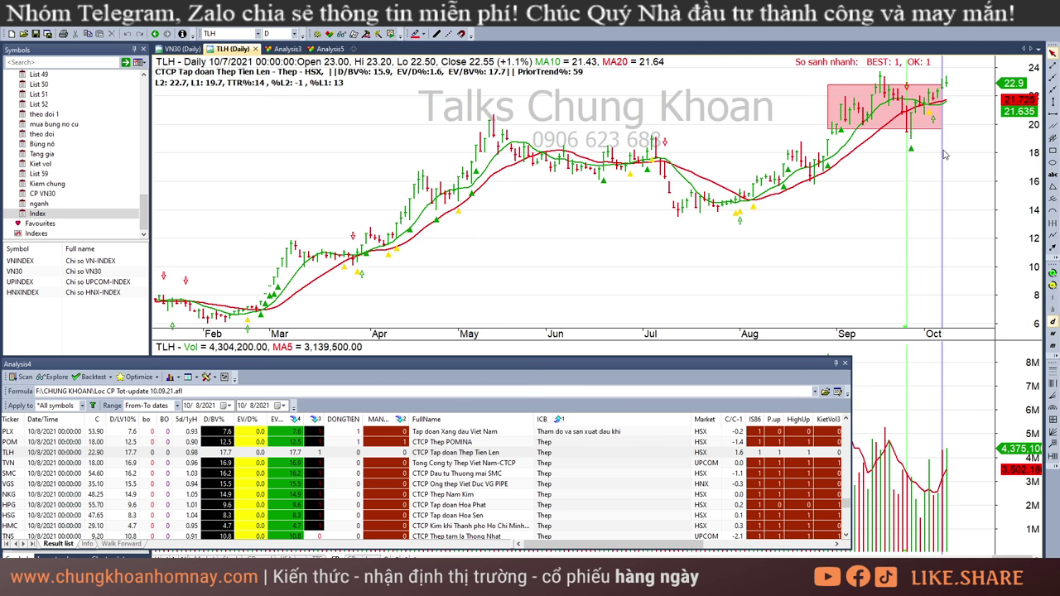
{"action": "left_click", "coordinate": [926, 142]}
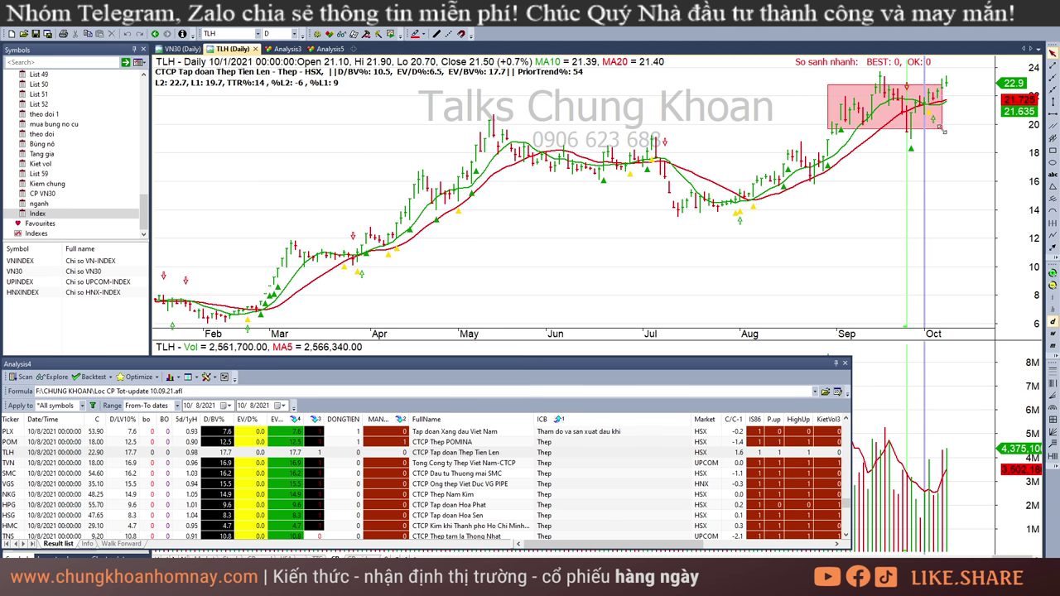
{"action": "left_click", "coordinate": [942, 145]}
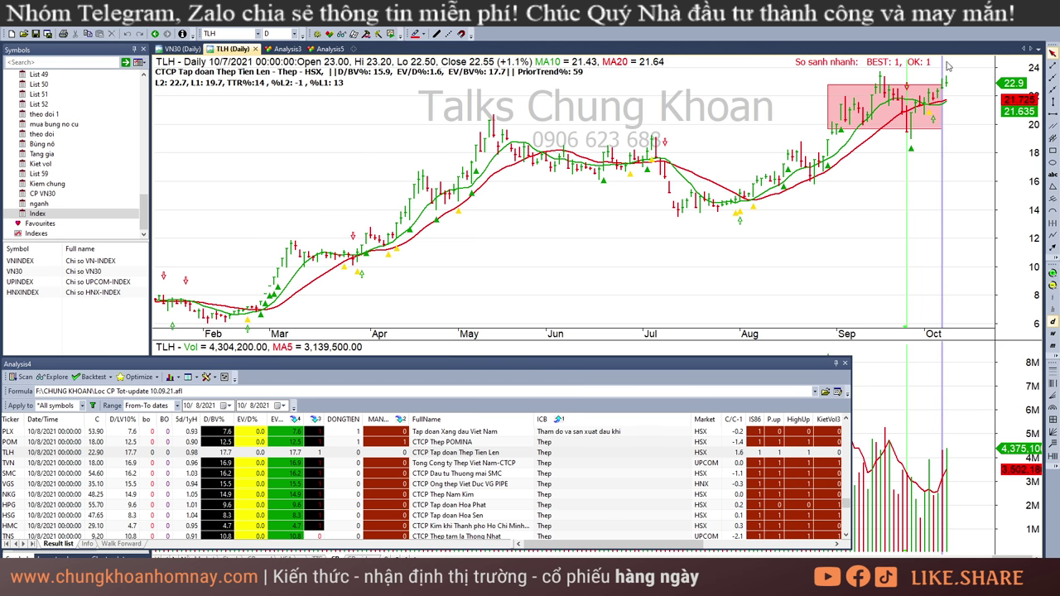
- Inspect TLH's price and volume bars of 9/20/2021 and early October, finishing at 10/8/2021
{"action": "left_click", "coordinate": [946, 133]}
{"action": "left_click", "coordinate": [943, 456]}
{"action": "left_click", "coordinate": [953, 186]}
{"action": "left_click", "coordinate": [941, 162]}
{"action": "left_click", "coordinate": [884, 164]}
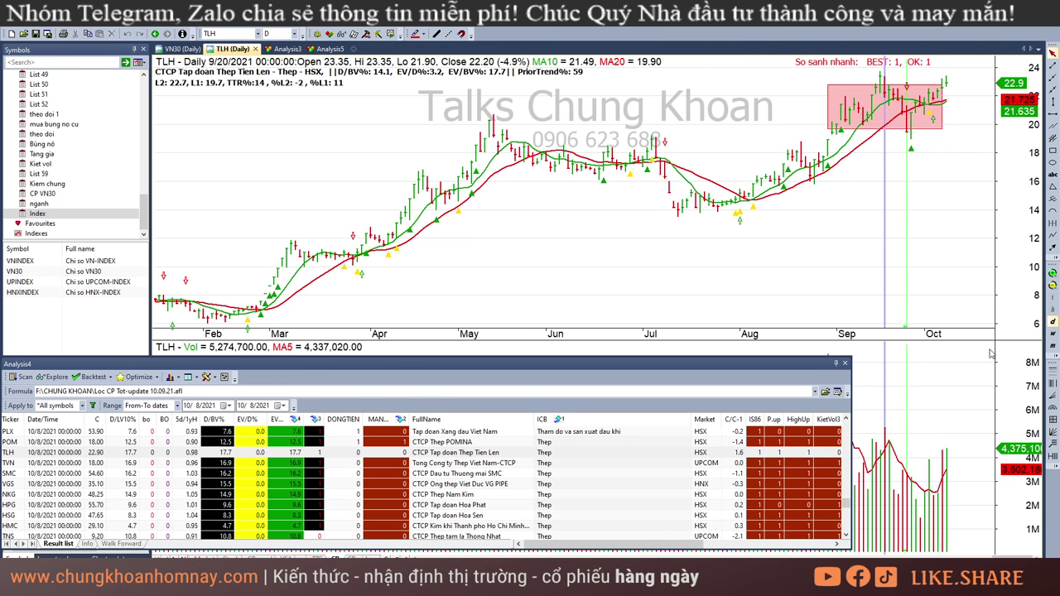
{"action": "double_click", "coordinate": [940, 471]}
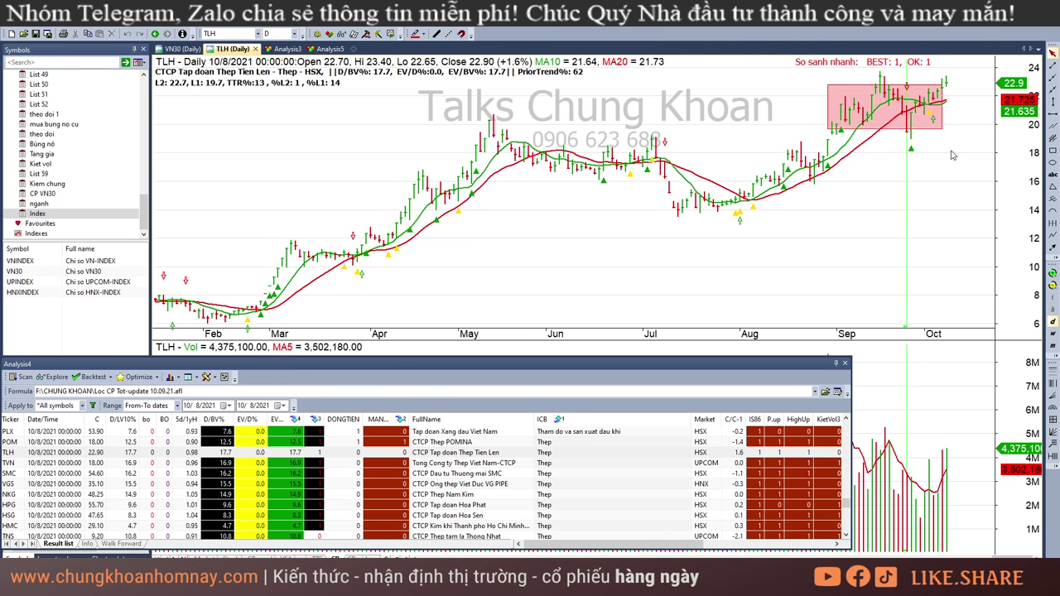
{"action": "left_click", "coordinate": [937, 141]}
{"action": "double_click", "coordinate": [979, 155]}
- Open the TVN chart from the Thep industry rows and narrow the Analysis window to expose more of the volume bars
{"action": "left_click", "coordinate": [594, 463]}
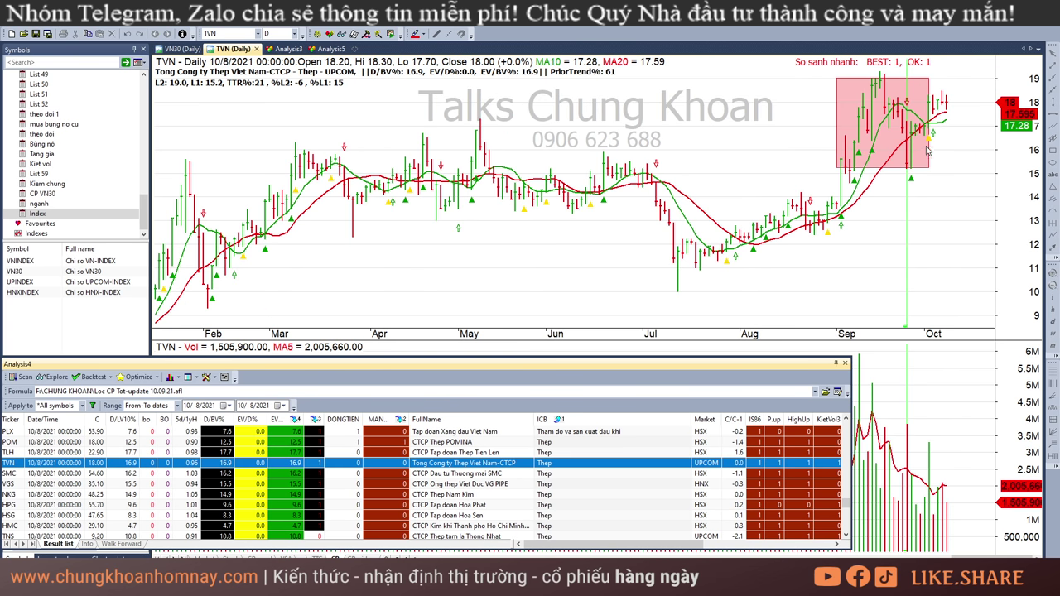
{"action": "left_click", "coordinate": [942, 503]}
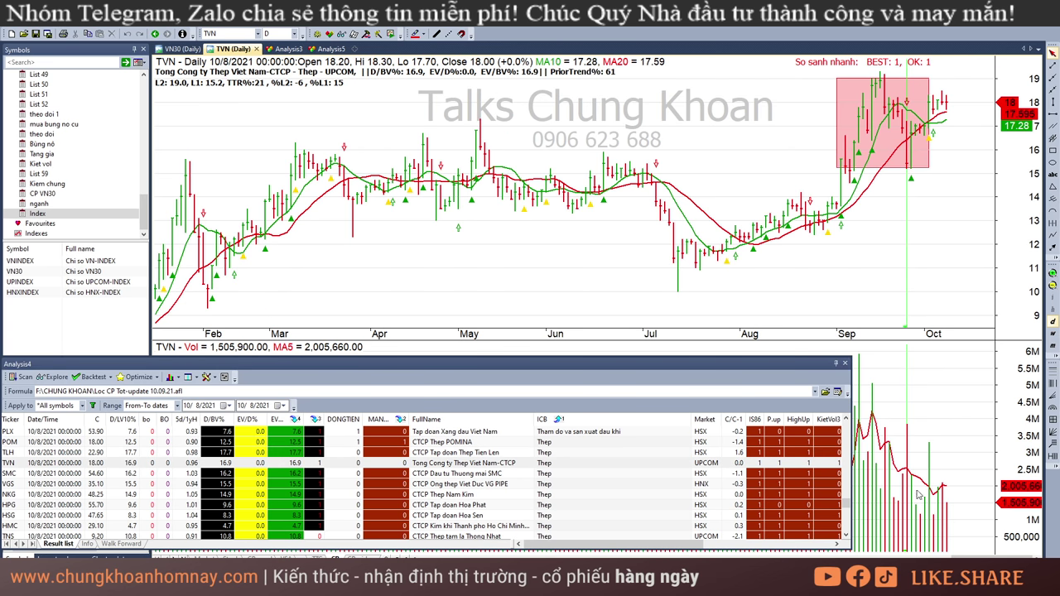
{"action": "left_click_drag", "start_coordinate": [852, 487], "coordinate": [787, 487]}
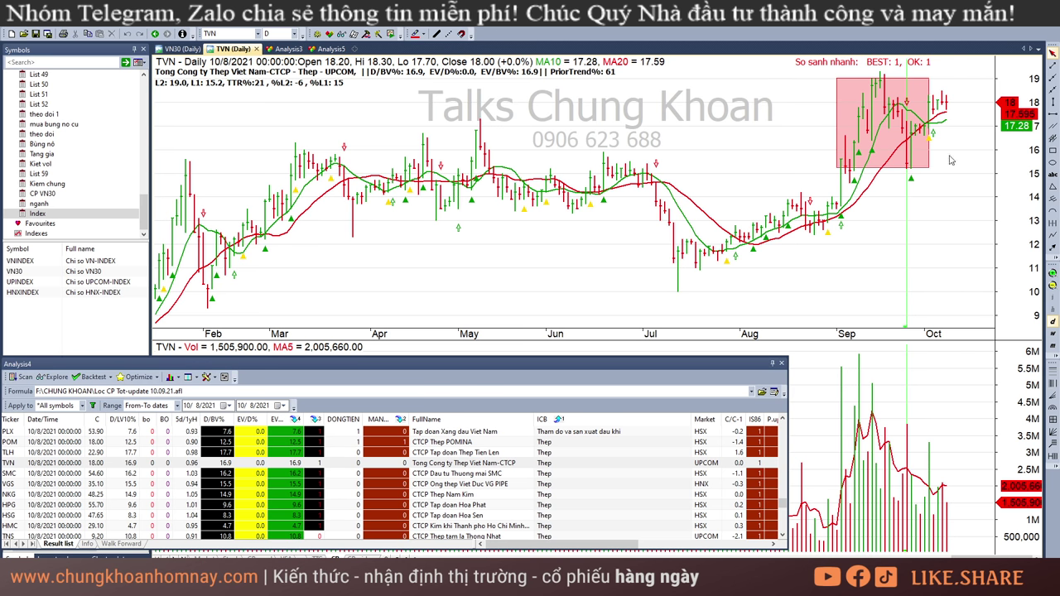
- Open the SMC chart from the Thep industry rows and inspect its price and volume bars of 10/5, 10/7 and 10/8/2021
{"action": "left_click", "coordinate": [579, 474]}
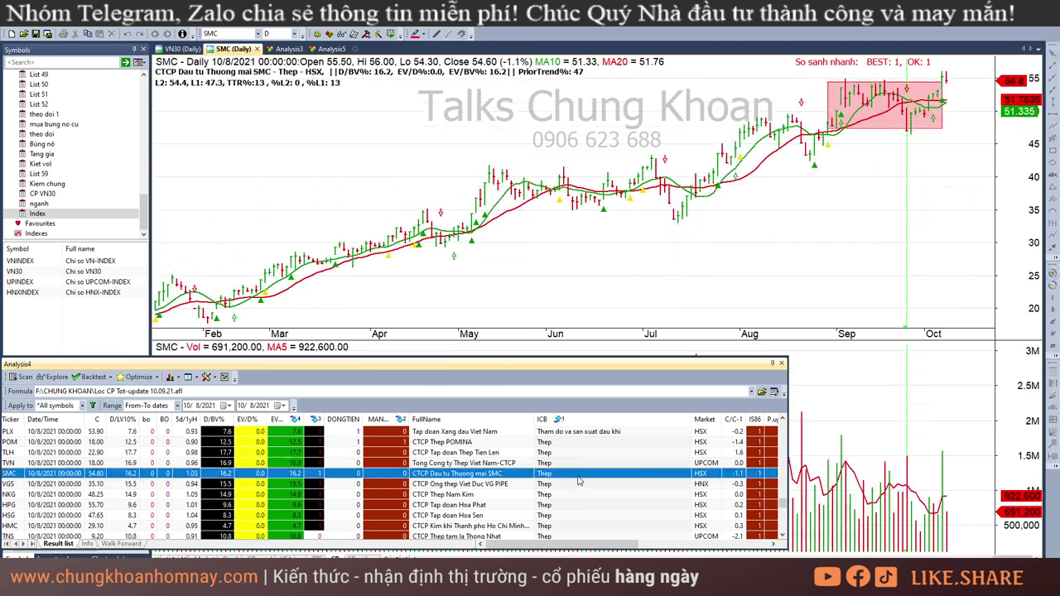
{"action": "left_click", "coordinate": [945, 152]}
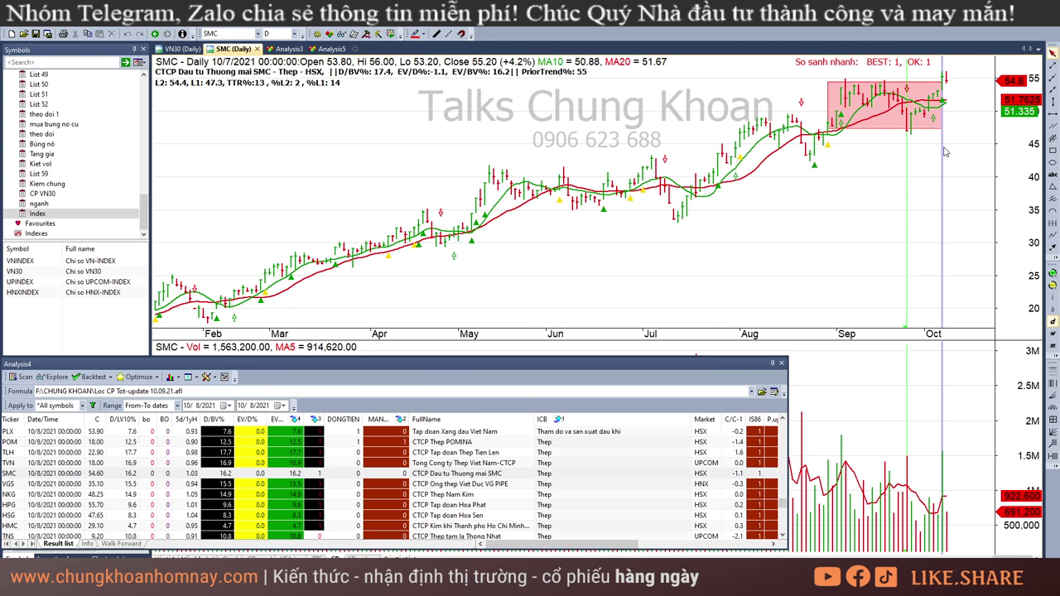
{"action": "left_click", "coordinate": [951, 139]}
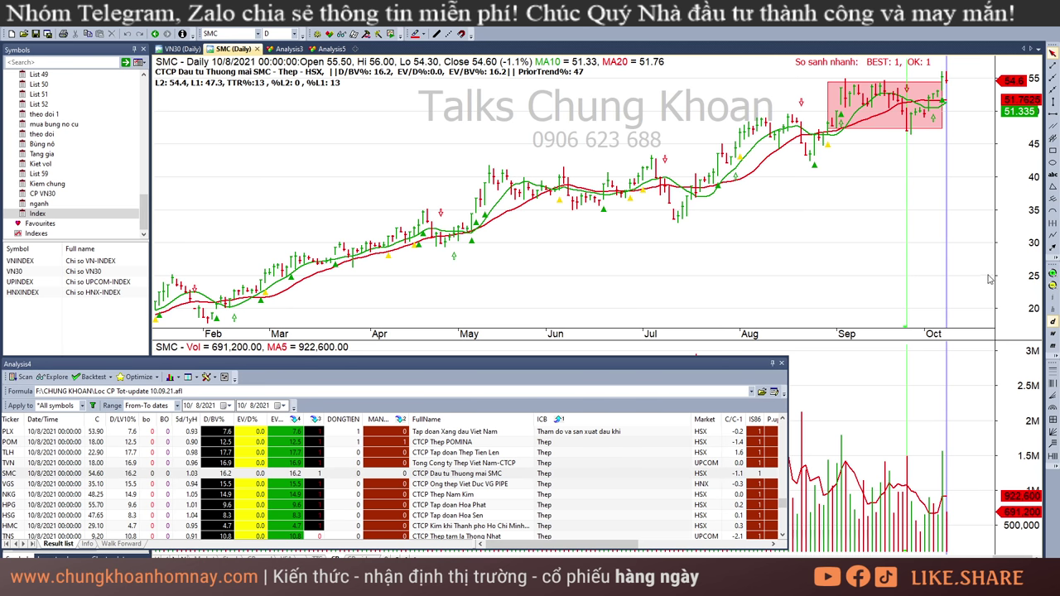
{"action": "left_click", "coordinate": [935, 457]}
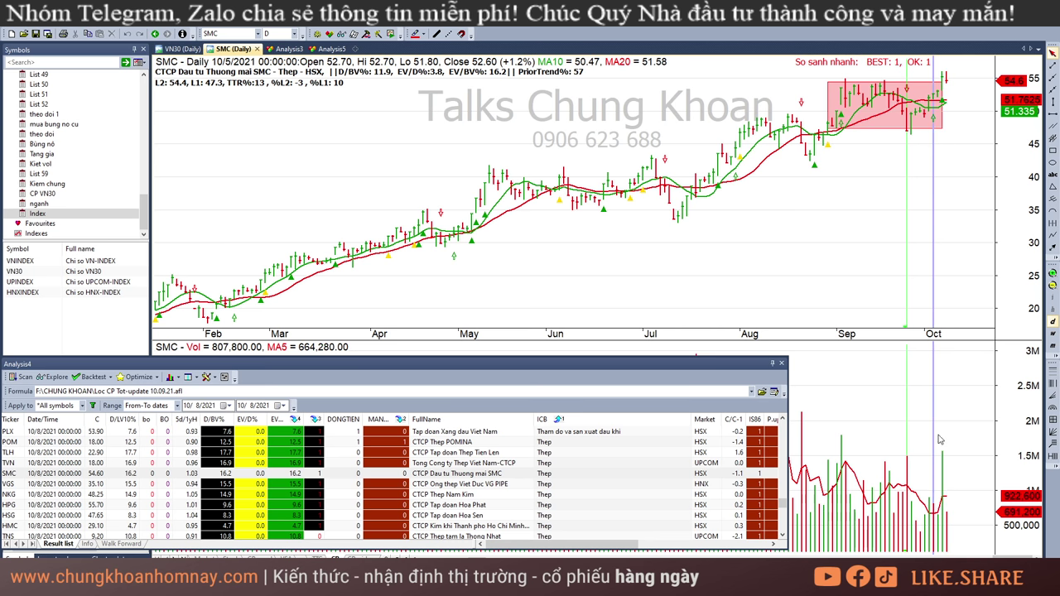
{"action": "left_click", "coordinate": [956, 91]}
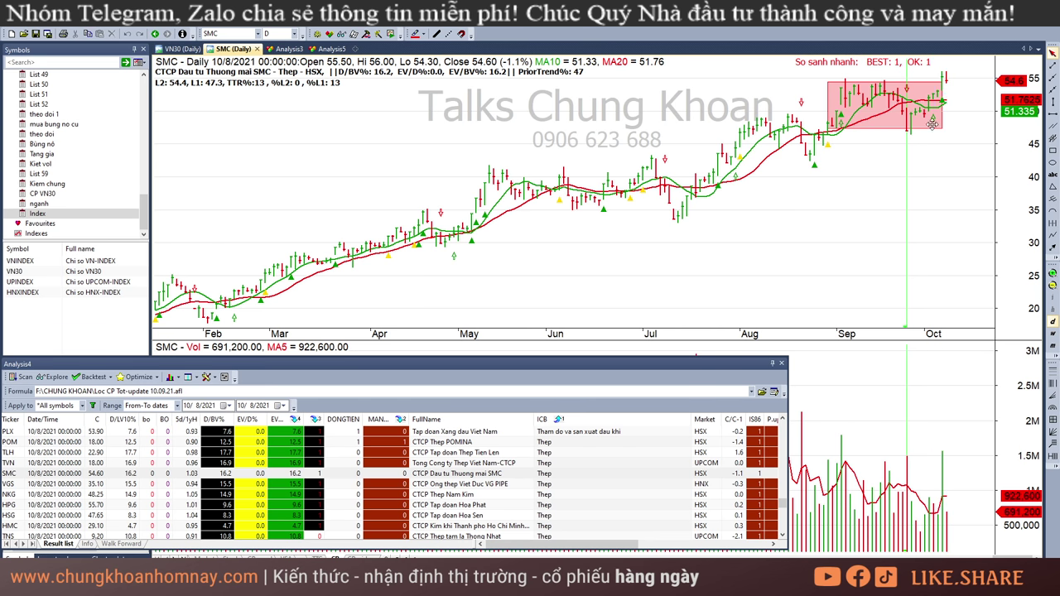
{"action": "left_click", "coordinate": [943, 472]}
{"action": "left_click", "coordinate": [949, 515]}
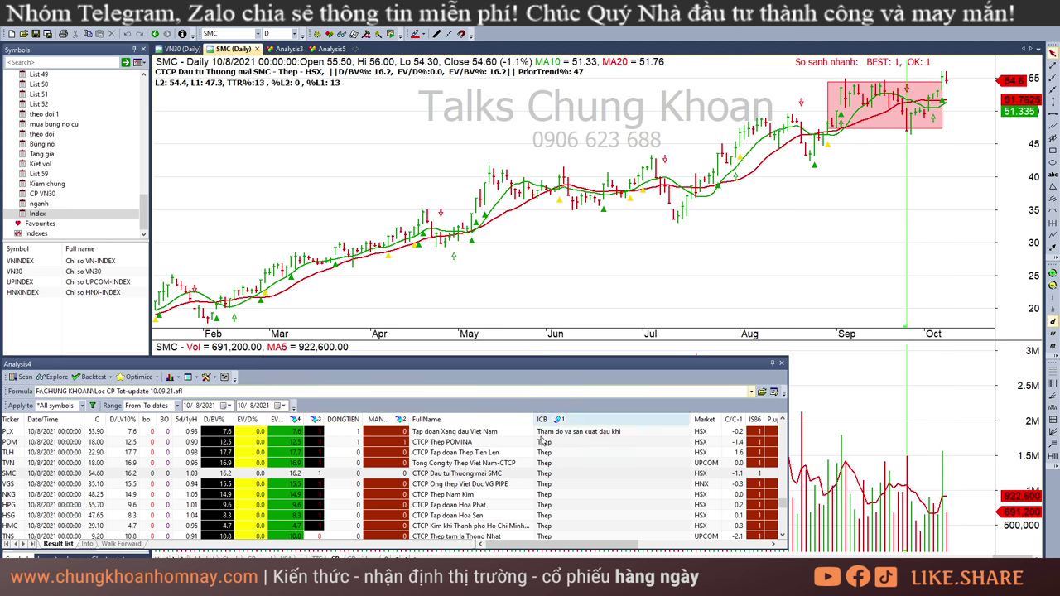
- Open the VGS and NKG charts from the Thep industry rows and inspect NKG's bars from 10/5 through 10/8/2021
{"action": "left_click", "coordinate": [455, 485]}
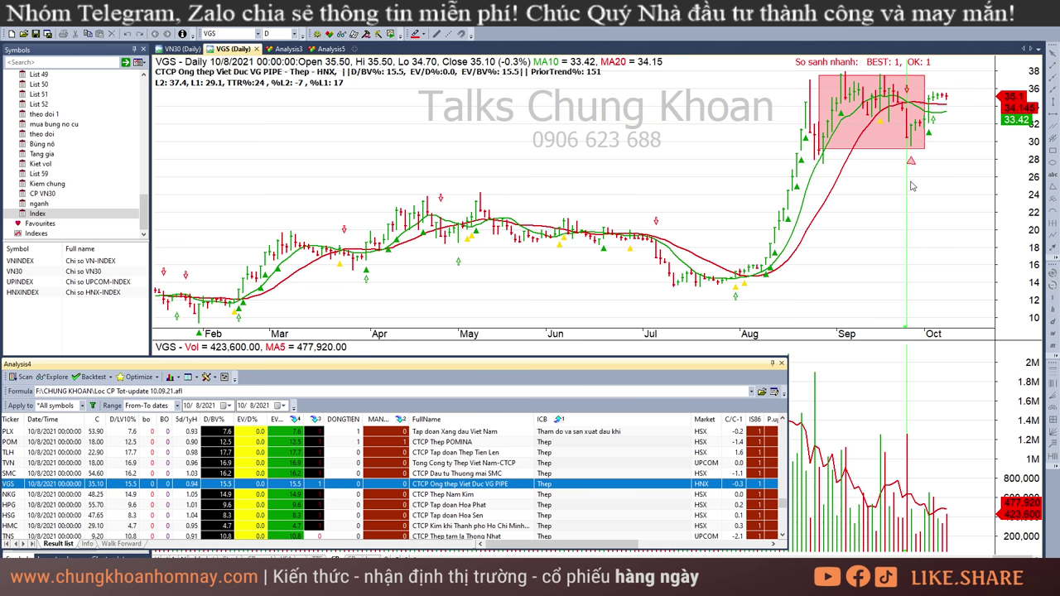
{"action": "key", "text": "Down"}
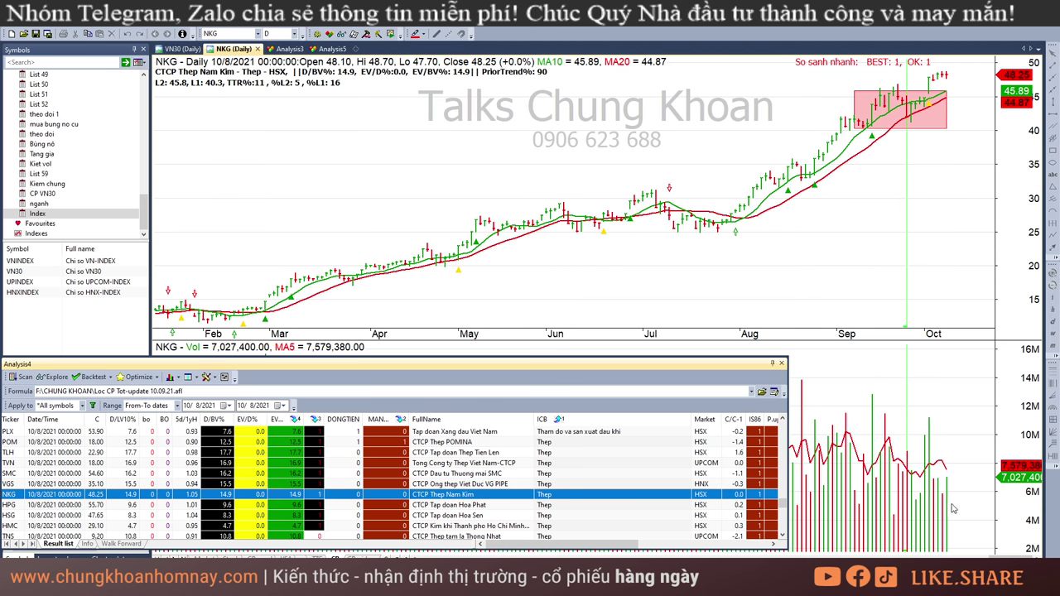
{"action": "left_click", "coordinate": [934, 162]}
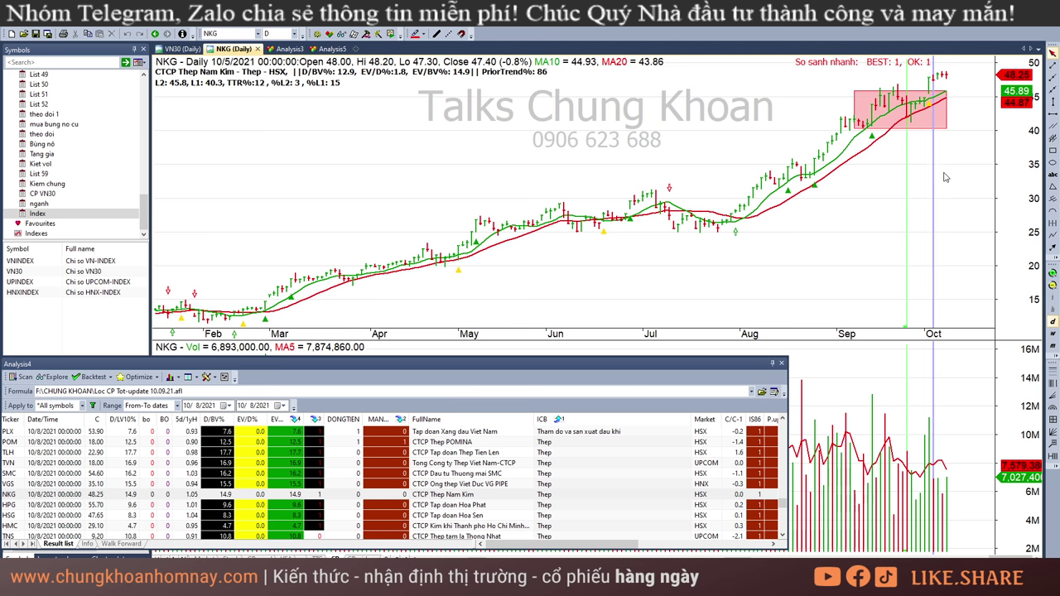
{"action": "key", "text": "Right"}
{"action": "key", "text": "Right"}
{"action": "key", "text": "Right"}
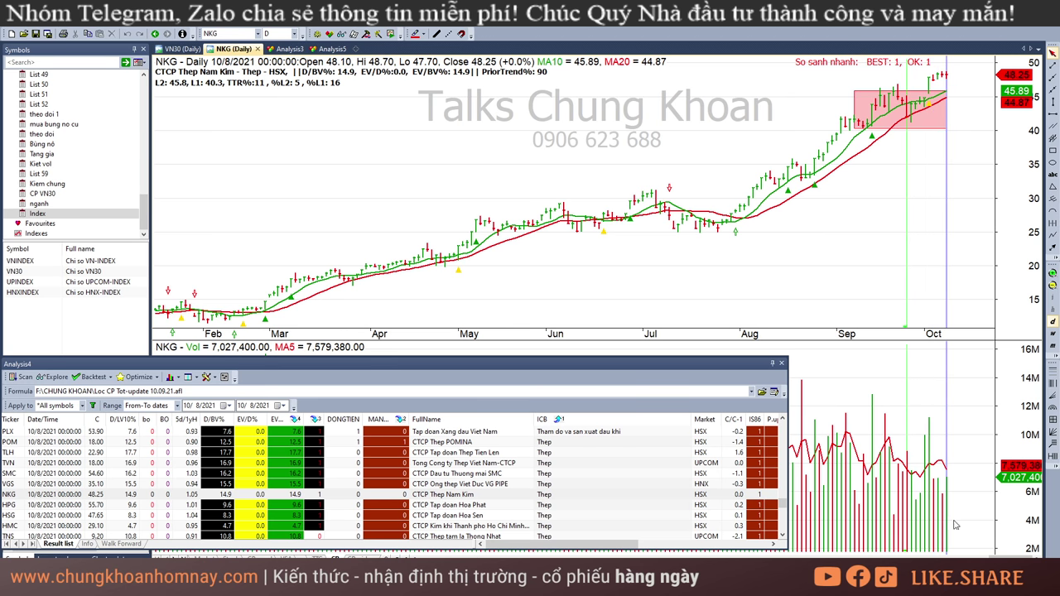
{"action": "key", "text": "Escape"}
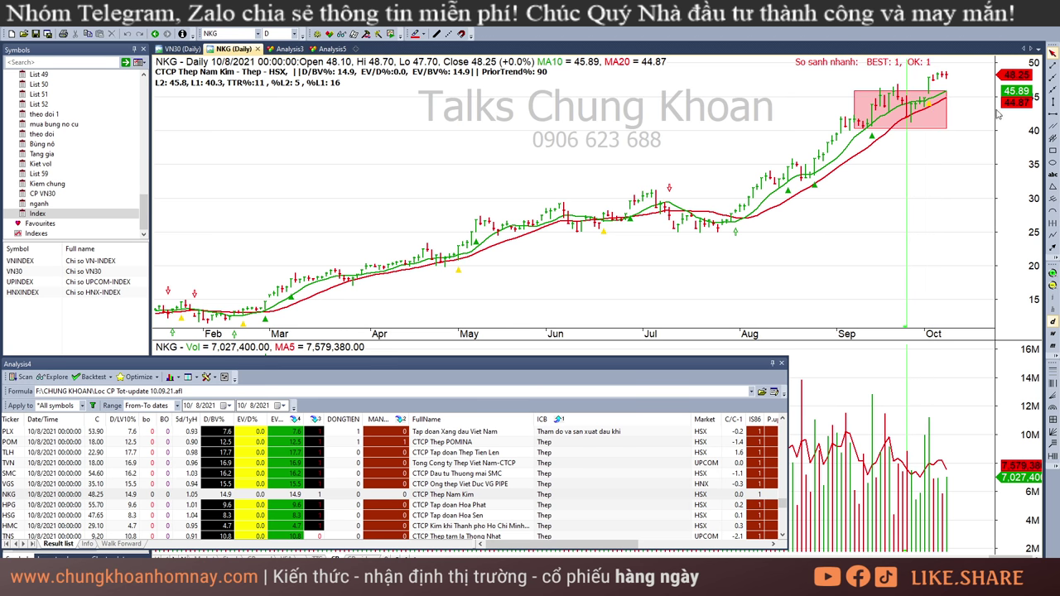
- Open the HPG chart from the Thep industry rows and inspect its bars of 10/1, 10/4, 10/5 and 10/6/2021
{"action": "left_click", "coordinate": [522, 505]}
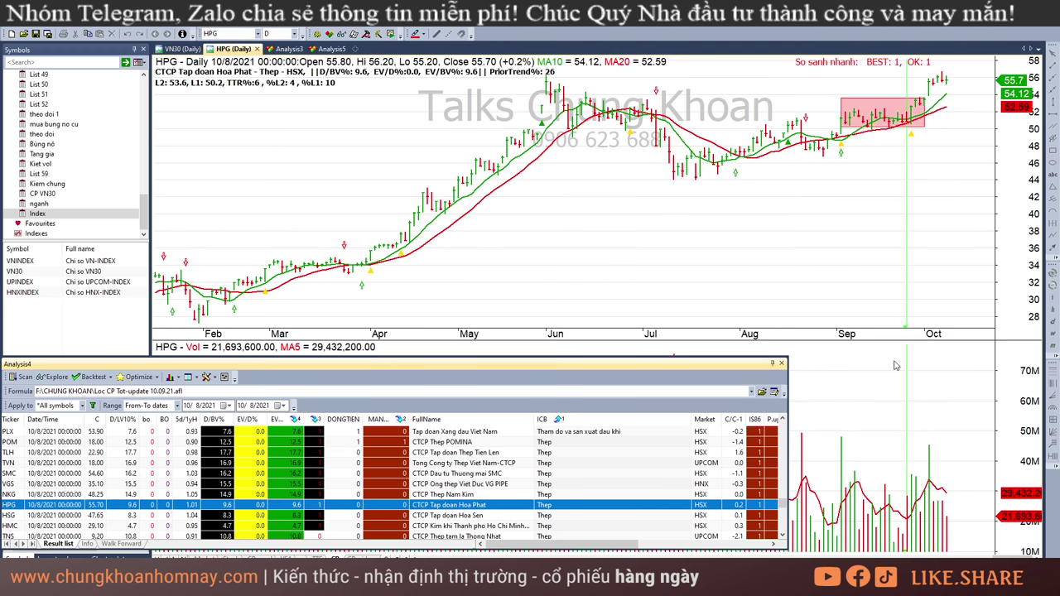
{"action": "left_click", "coordinate": [922, 168]}
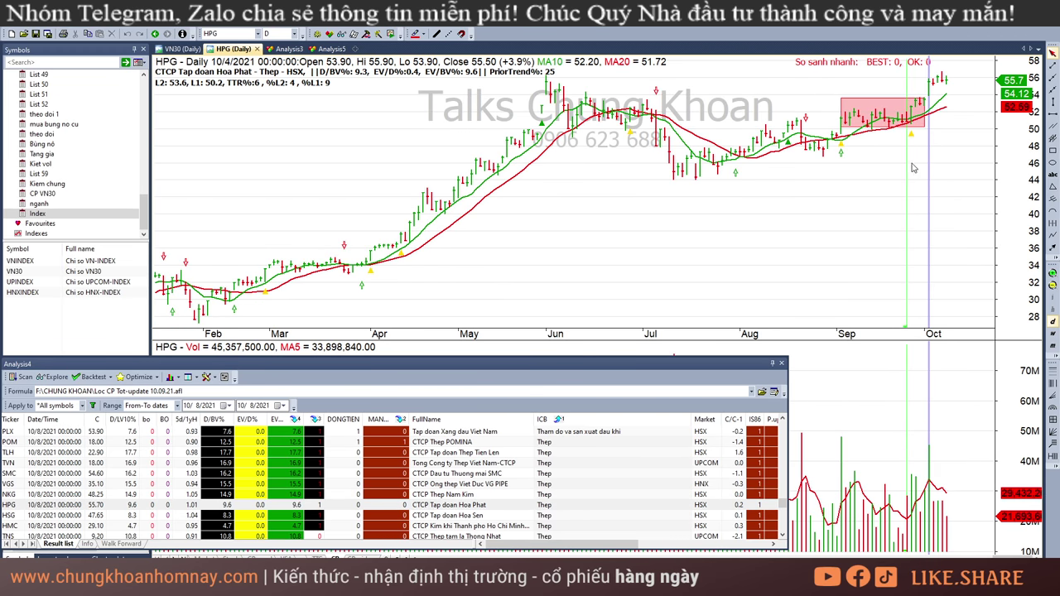
{"action": "left_click", "coordinate": [914, 168]}
{"action": "left_click", "coordinate": [930, 148]}
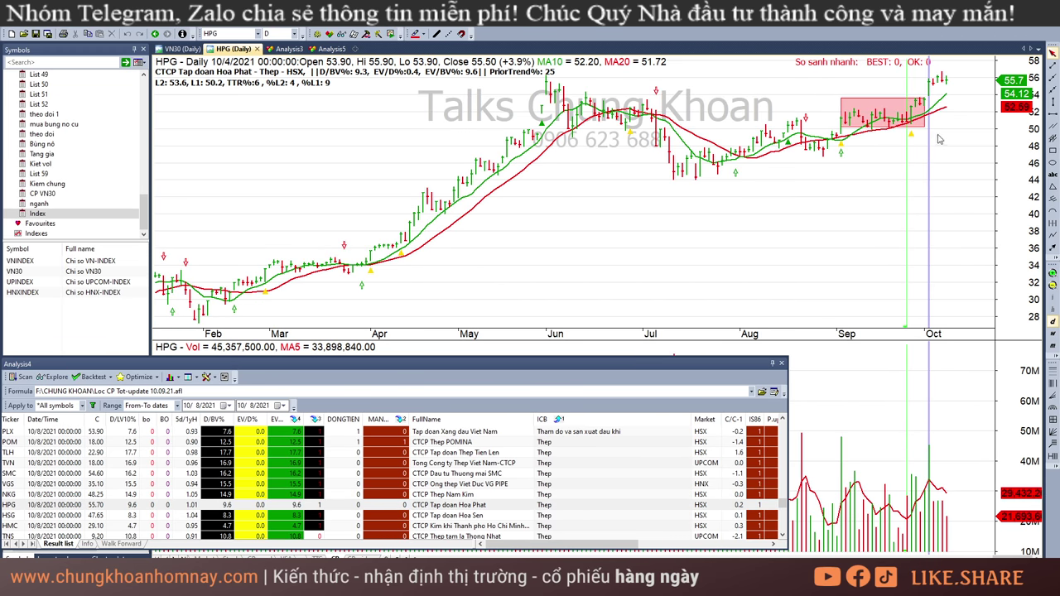
{"action": "left_click", "coordinate": [940, 510]}
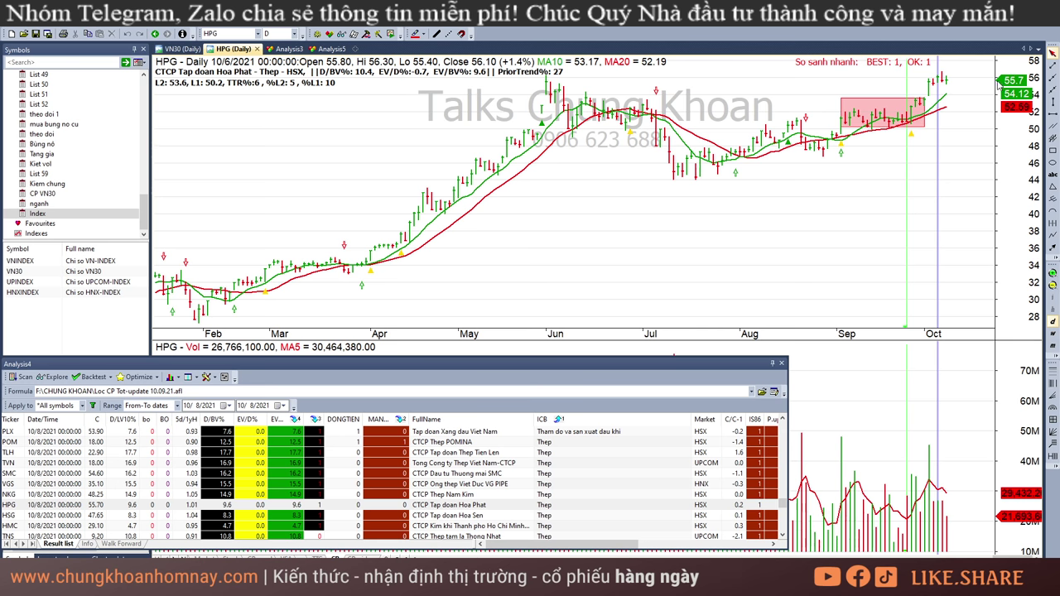
{"action": "scroll", "coordinate": [533, 467], "scroll_direction": "down", "scroll_amount": 2}
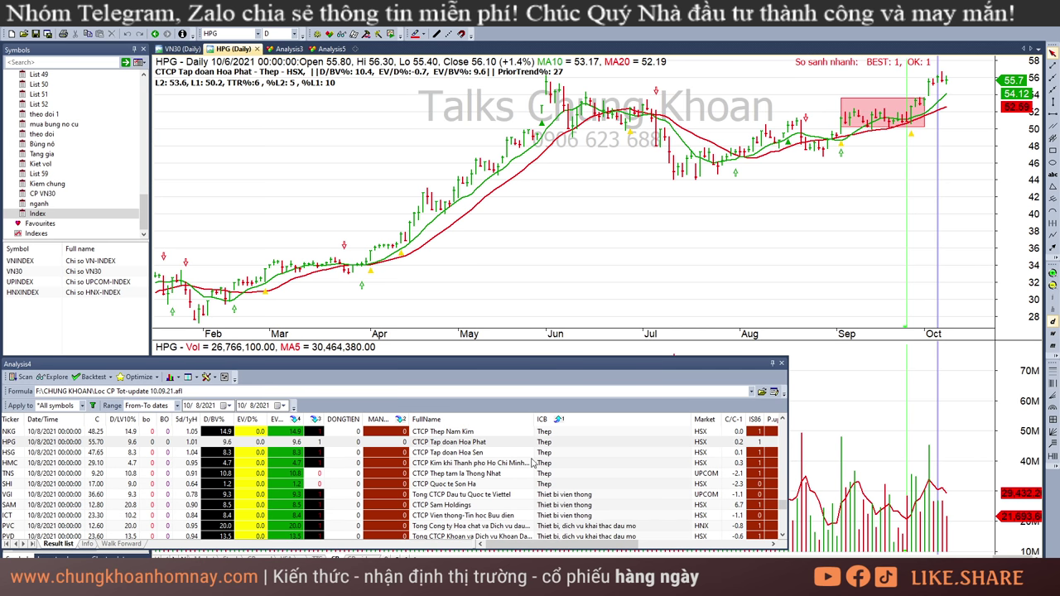
{"action": "left_click", "coordinate": [929, 91]}
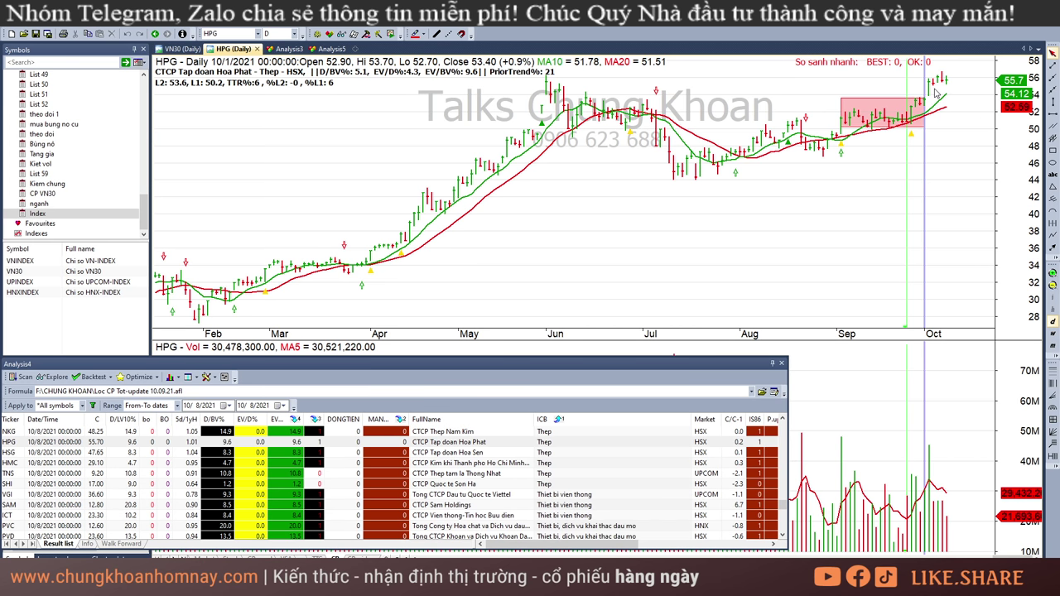
{"action": "left_click", "coordinate": [936, 93]}
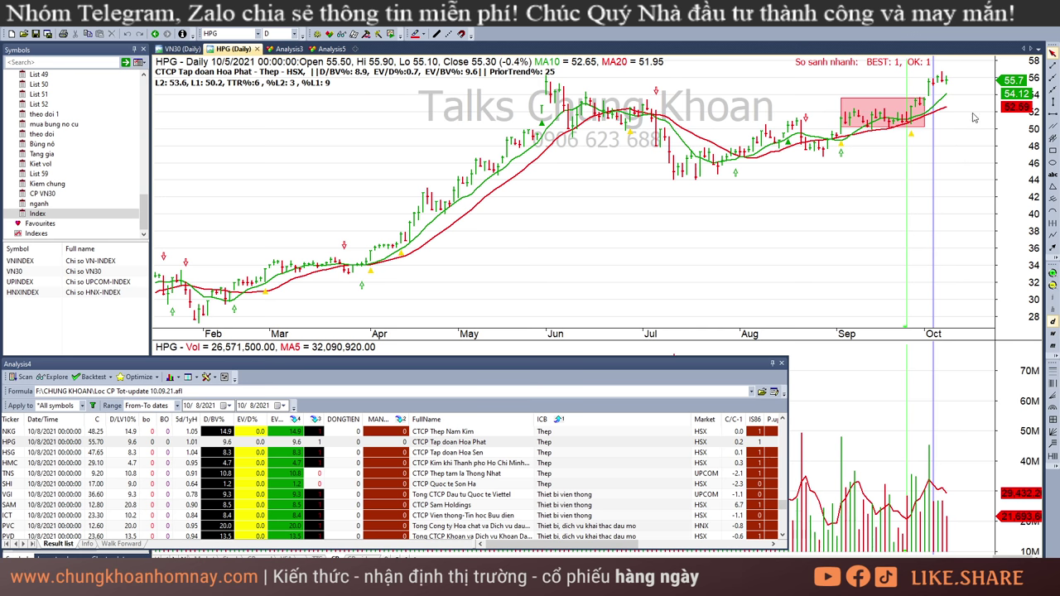
- Open the HSG chart from the Thep industry rows and inspect its early October 2021 bars
{"action": "left_click", "coordinate": [565, 454]}
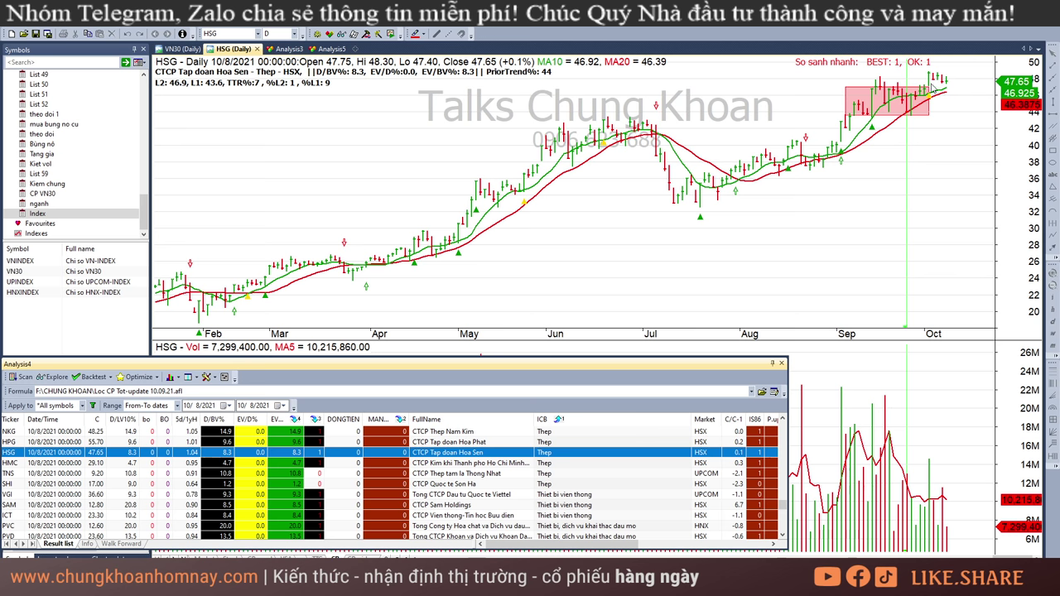
{"action": "left_click", "coordinate": [934, 86]}
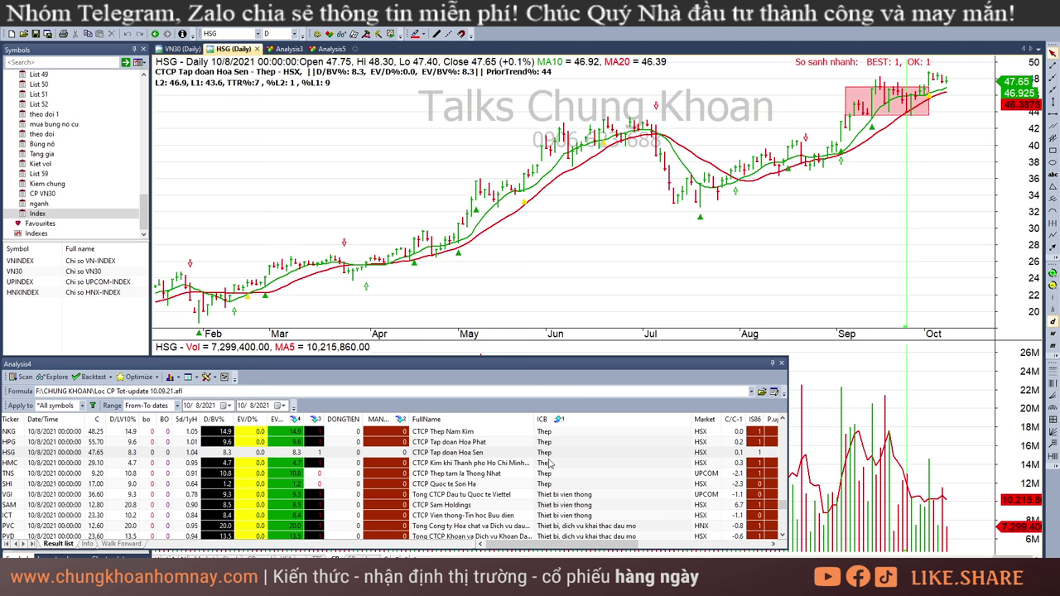
- Open the HMC chart from the Thep industry rows and inspect its bars of 9/17, 10/1 and 10/8/2021
{"action": "left_click", "coordinate": [498, 464]}
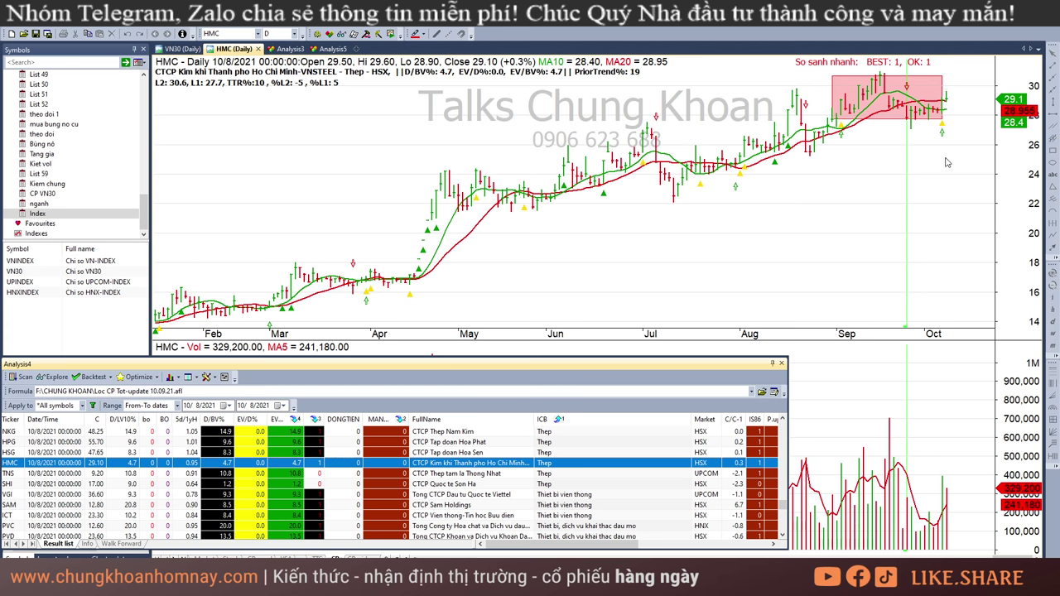
{"action": "mouse_move", "coordinate": [947, 162]}
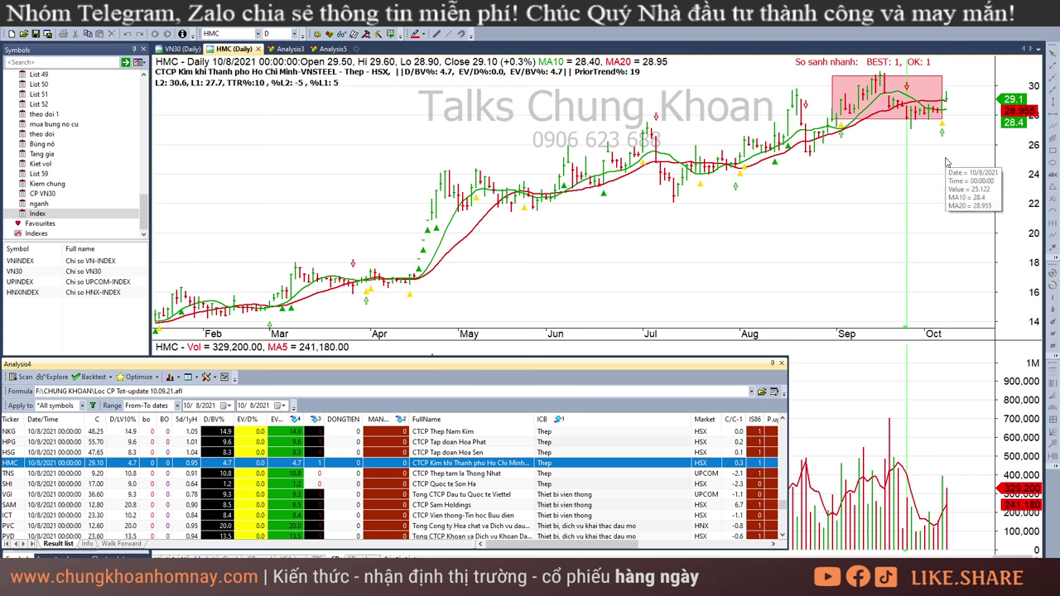
{"action": "mouse_move", "coordinate": [921, 538]}
{"action": "left_mouse_down"}
{"action": "mouse_move", "coordinate": [933, 539]}
{"action": "mouse_move", "coordinate": [926, 530]}
{"action": "left_mouse_up"}
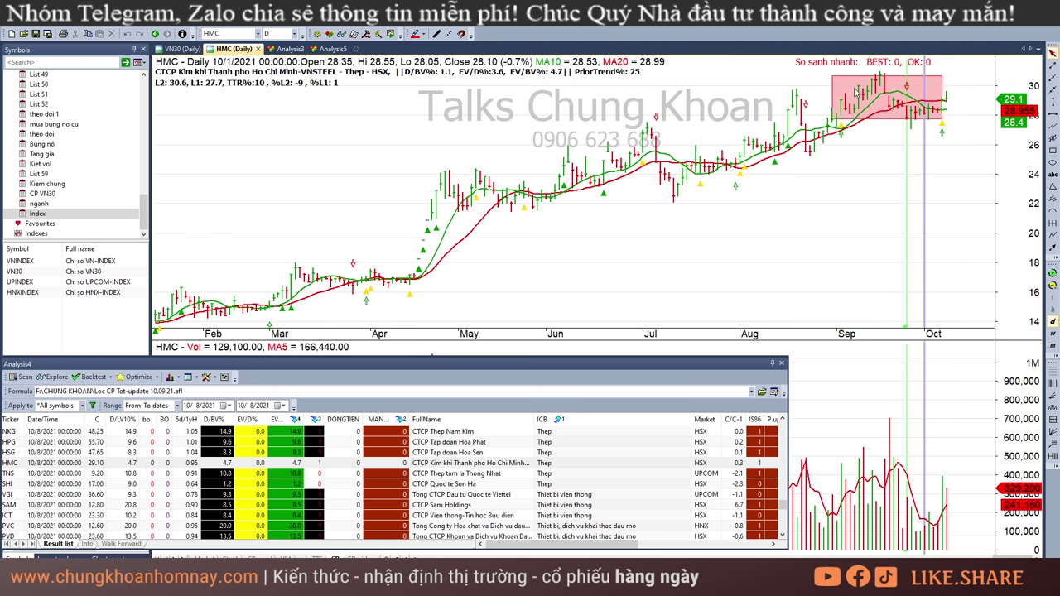
{"action": "left_click", "coordinate": [881, 130]}
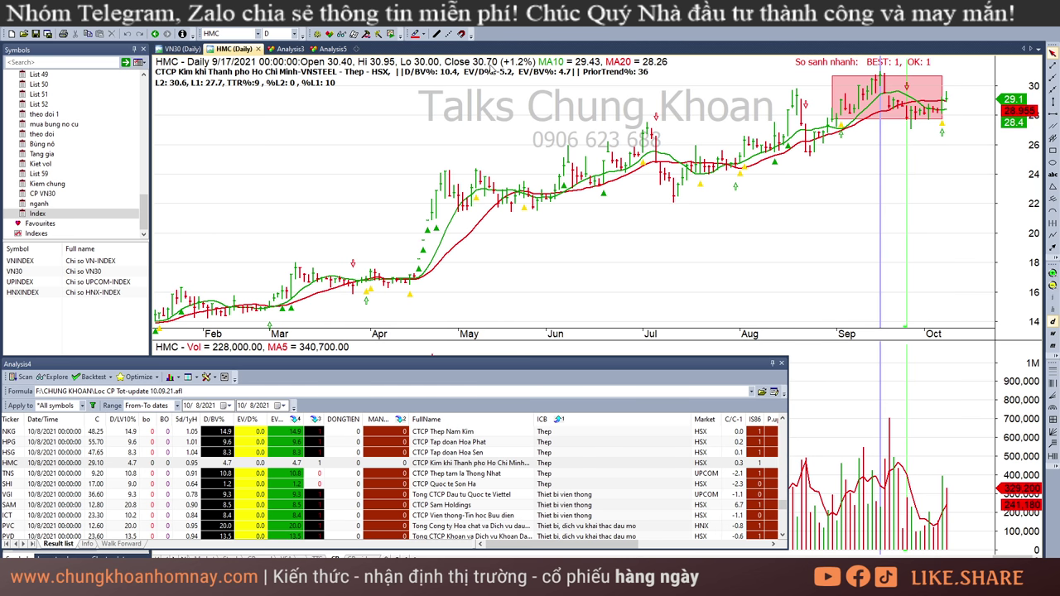
{"action": "left_click", "coordinate": [948, 197]}
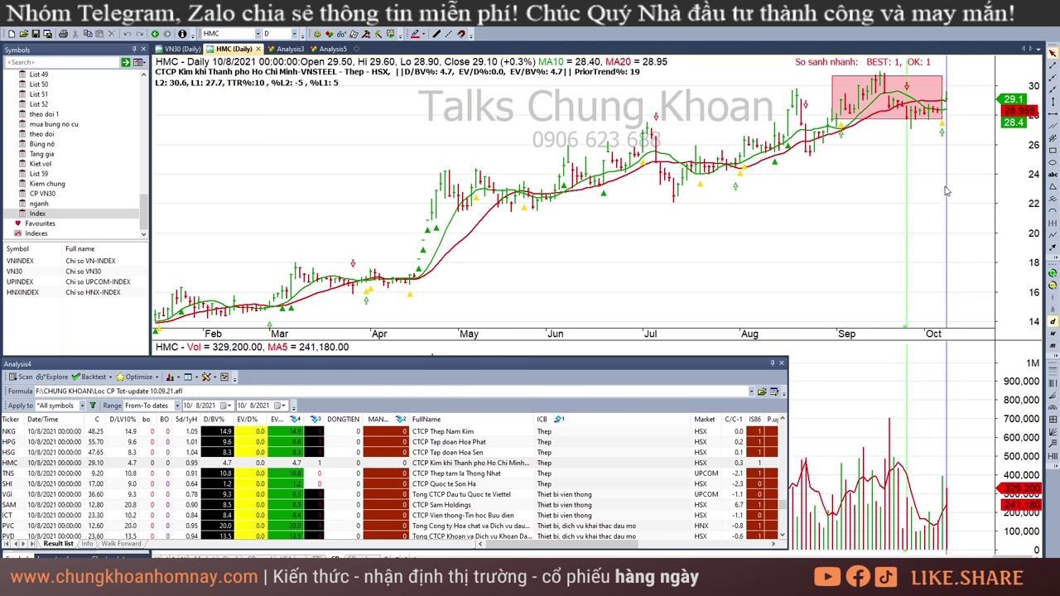
- Go back through HMC's bars from 10/8/2021 to late September, check the 9/30/2021 volume, and return to 10/8/2021
{"action": "key", "text": "Left"}
{"action": "key", "text": "Left"}
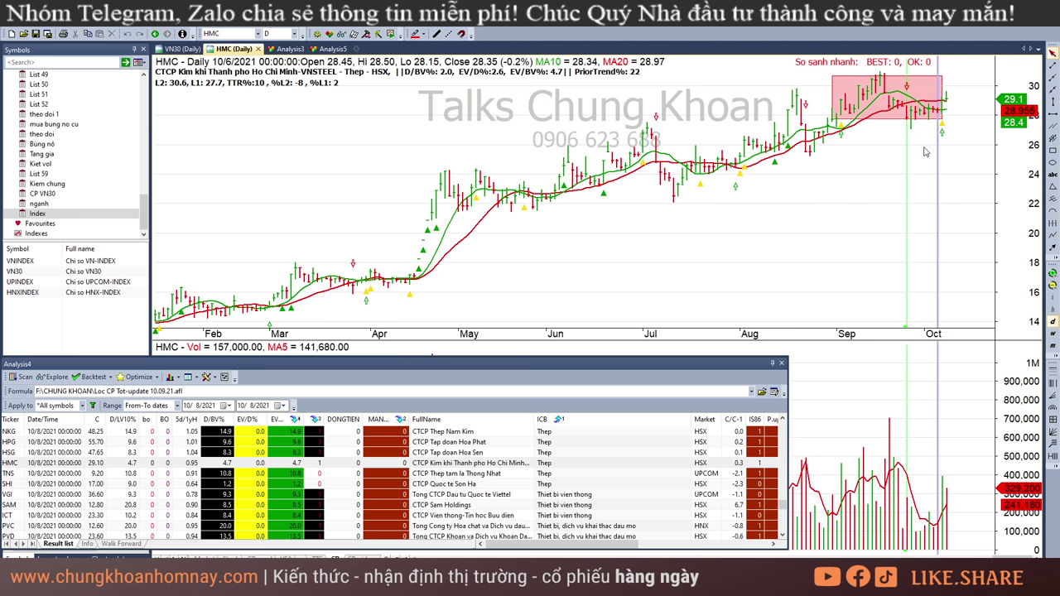
{"action": "key", "text": "Left"}
{"action": "key", "text": "Left"}
{"action": "key", "text": "Left"}
{"action": "key", "text": "Left"}
{"action": "key", "text": "Left"}
{"action": "key", "text": "Left"}
{"action": "left_click", "coordinate": [928, 163]}
{"action": "left_click", "coordinate": [920, 537]}
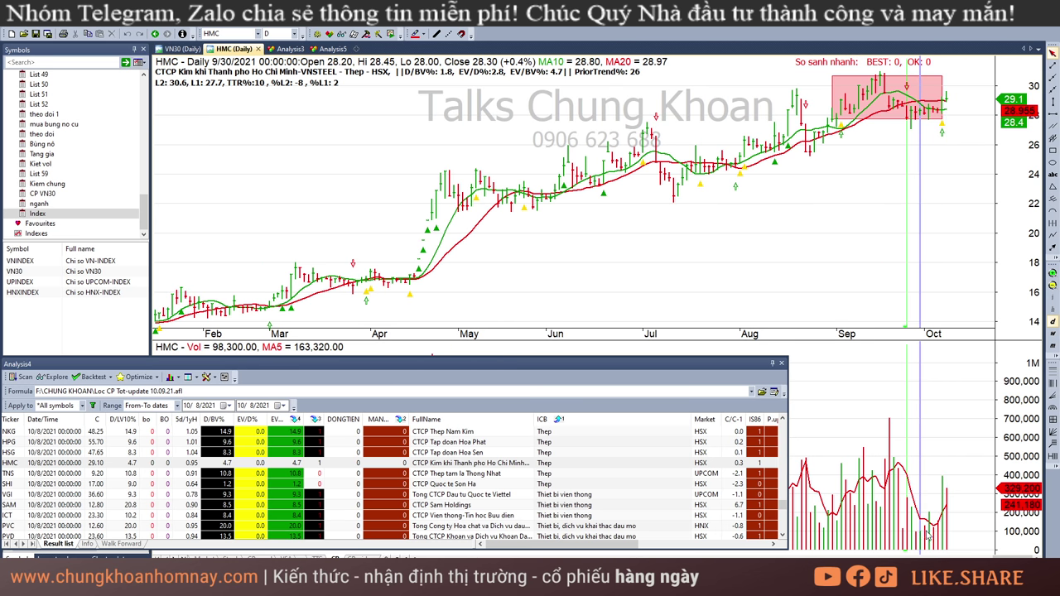
{"action": "left_click", "coordinate": [928, 536]}
{"action": "left_click", "coordinate": [965, 170]}
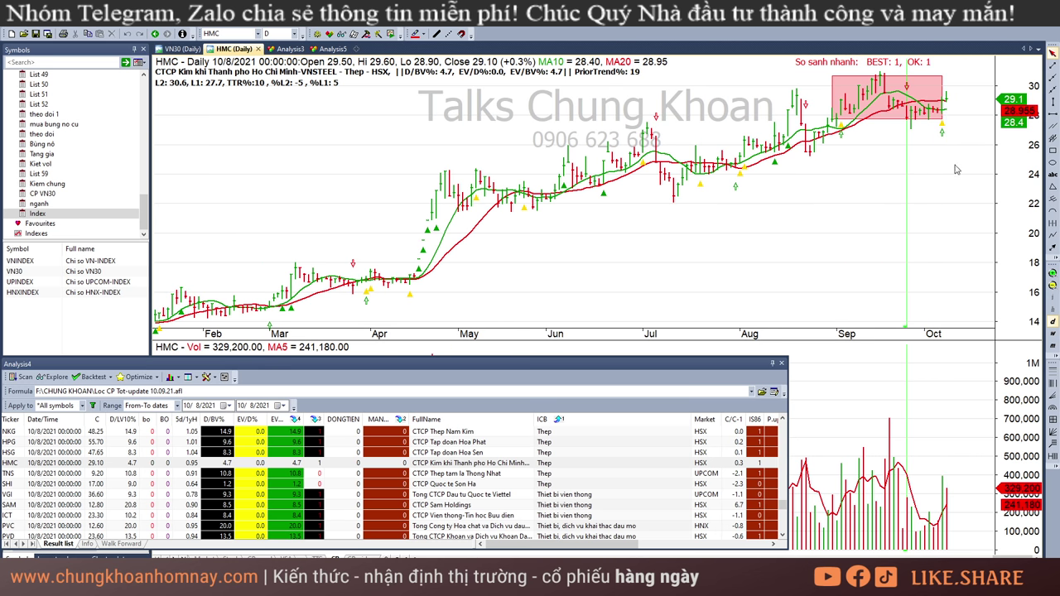
- Open the TNS chart from the Thep industry rows, inspect its bars of 10/4 and 9/28/2021, and open the SHI chart
{"action": "left_click", "coordinate": [561, 475]}
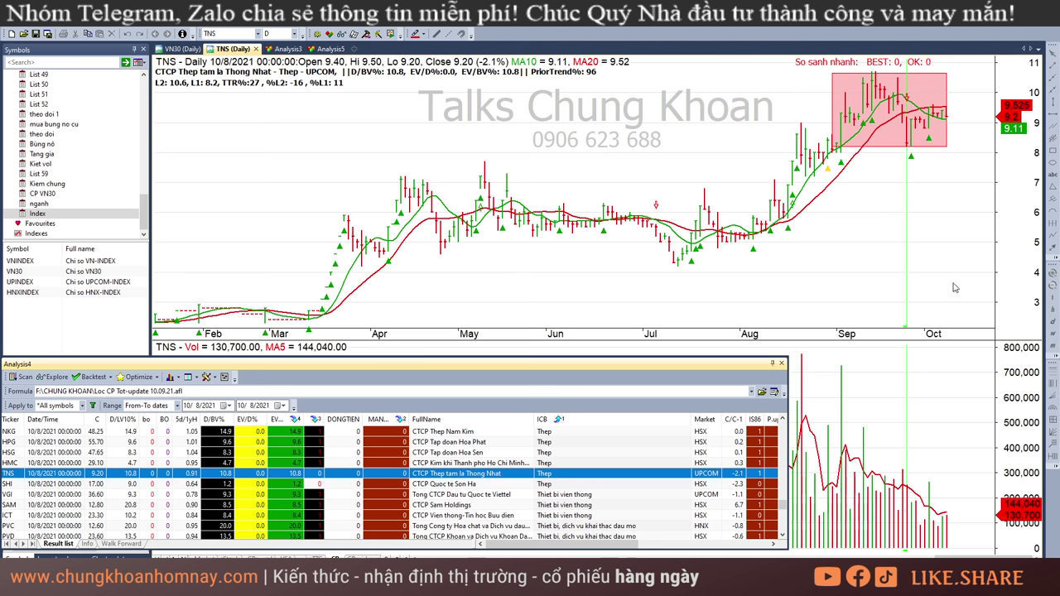
{"action": "left_click", "coordinate": [929, 180]}
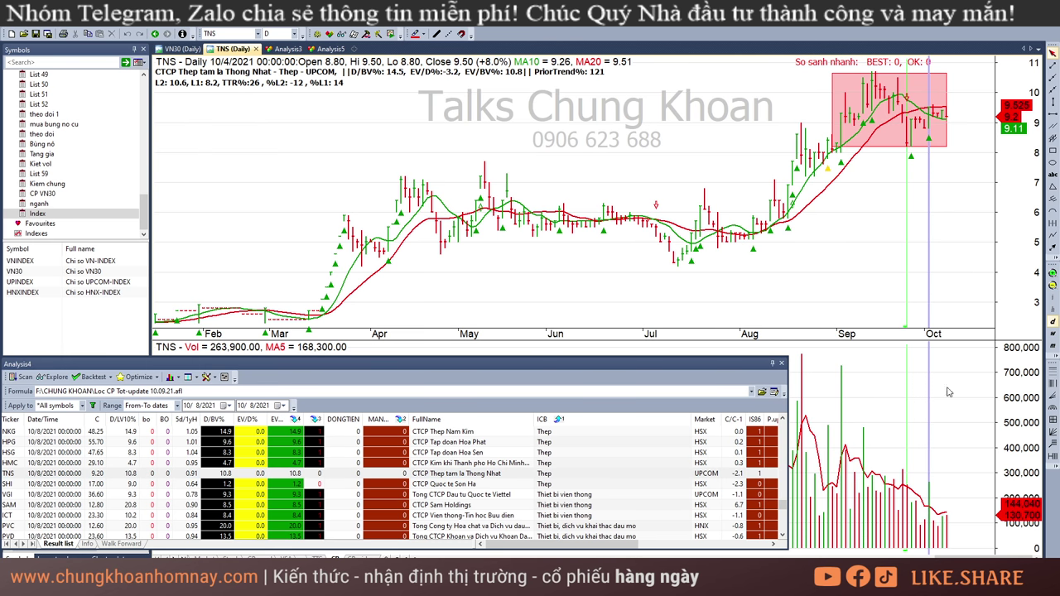
{"action": "left_click", "coordinate": [913, 523]}
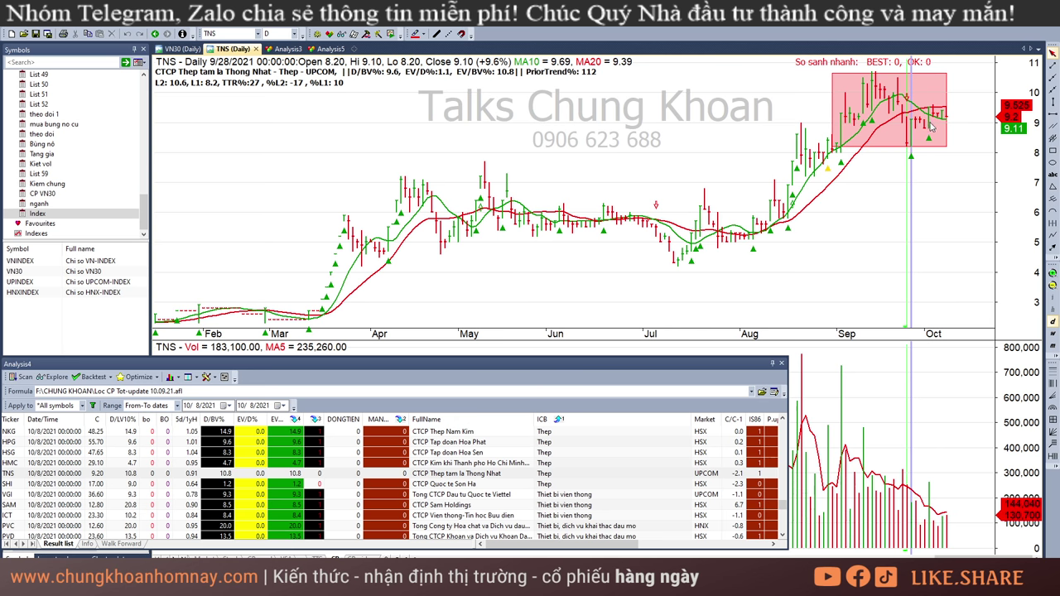
{"action": "mouse_move", "coordinate": [932, 129]}
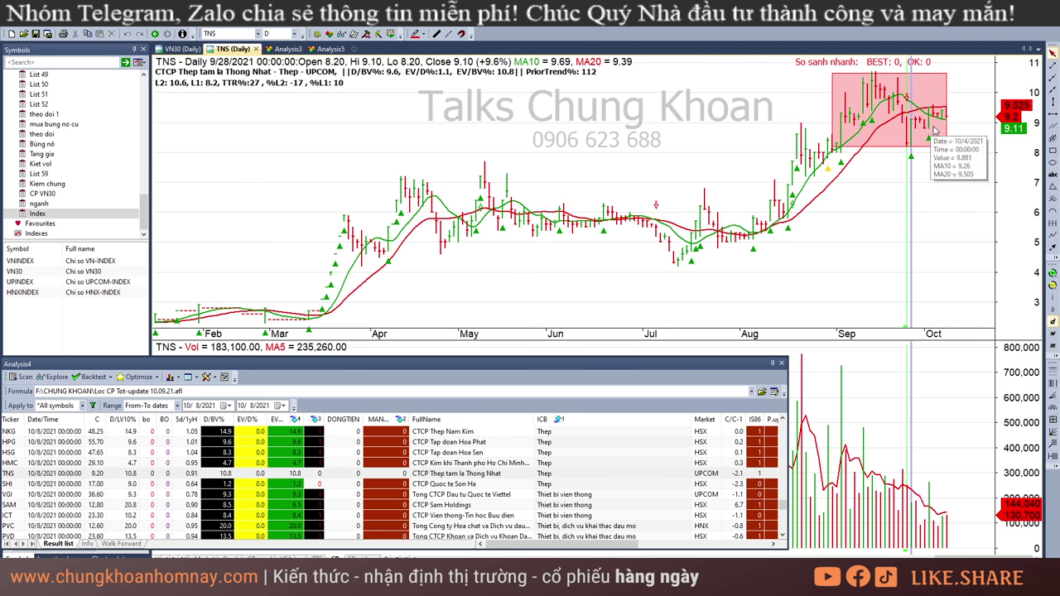
{"action": "left_click", "coordinate": [520, 484]}
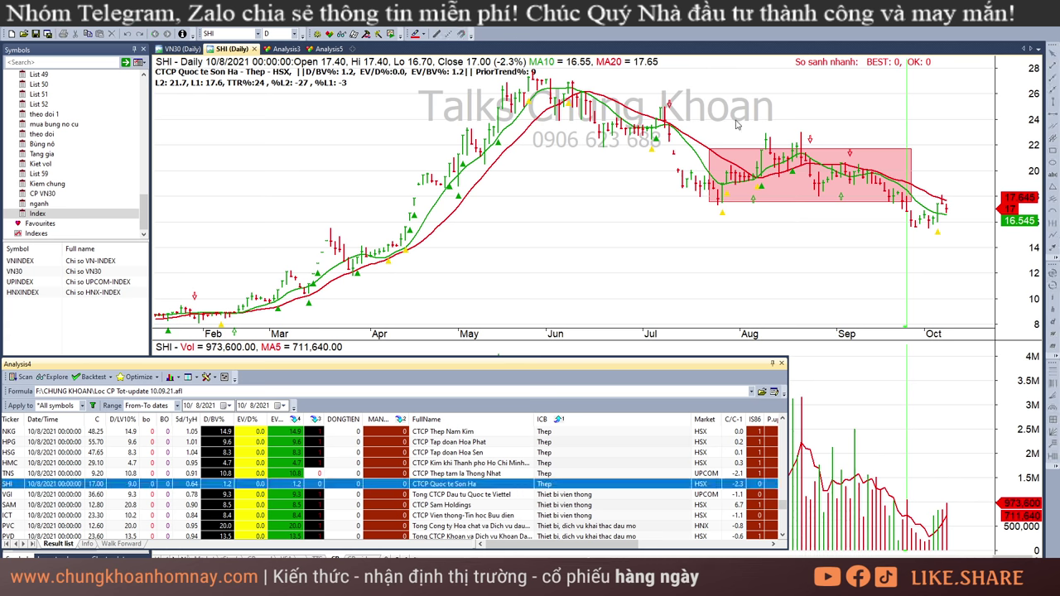
{"action": "scroll", "coordinate": [630, 475], "scroll_direction": "down", "scroll_amount": 5}
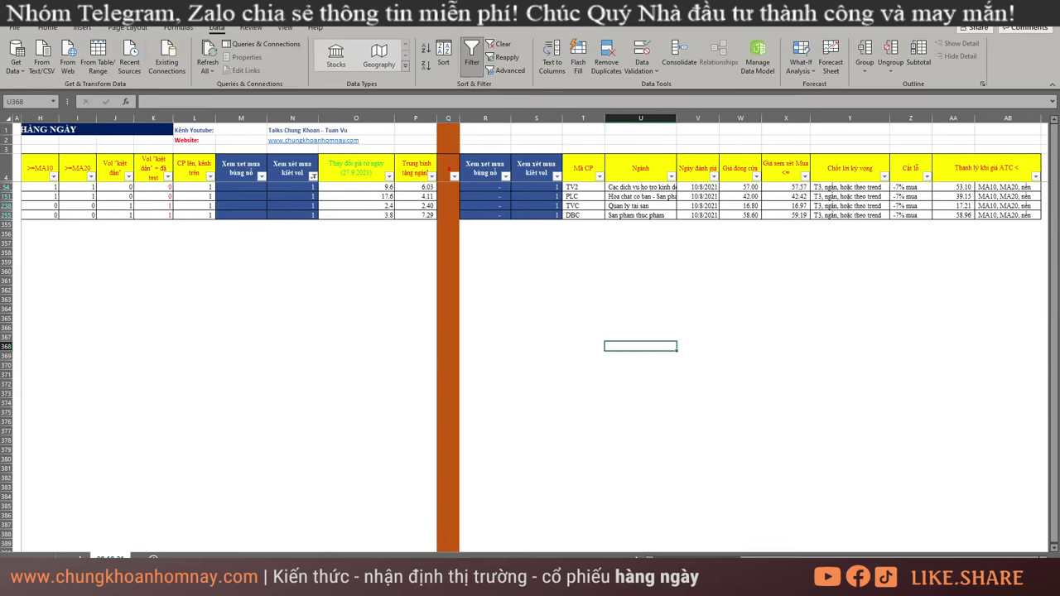
- Switch to Excel's sector strength table, check down to the ~ChungKhoan row, and return to AmiBroker
{"action": "left_click", "coordinate": [76, 555]}
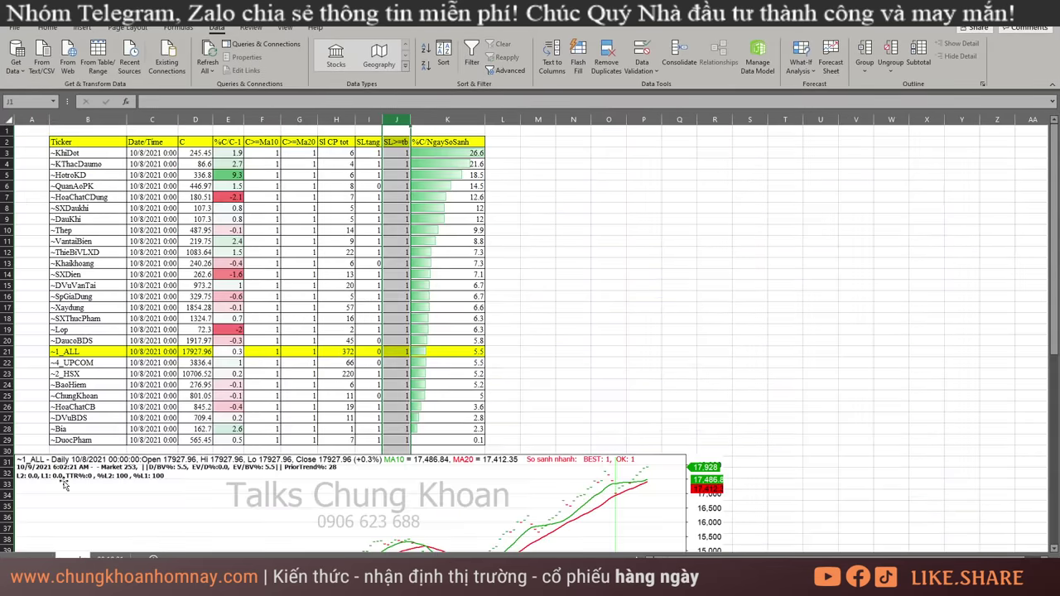
{"action": "left_click", "coordinate": [99, 396]}
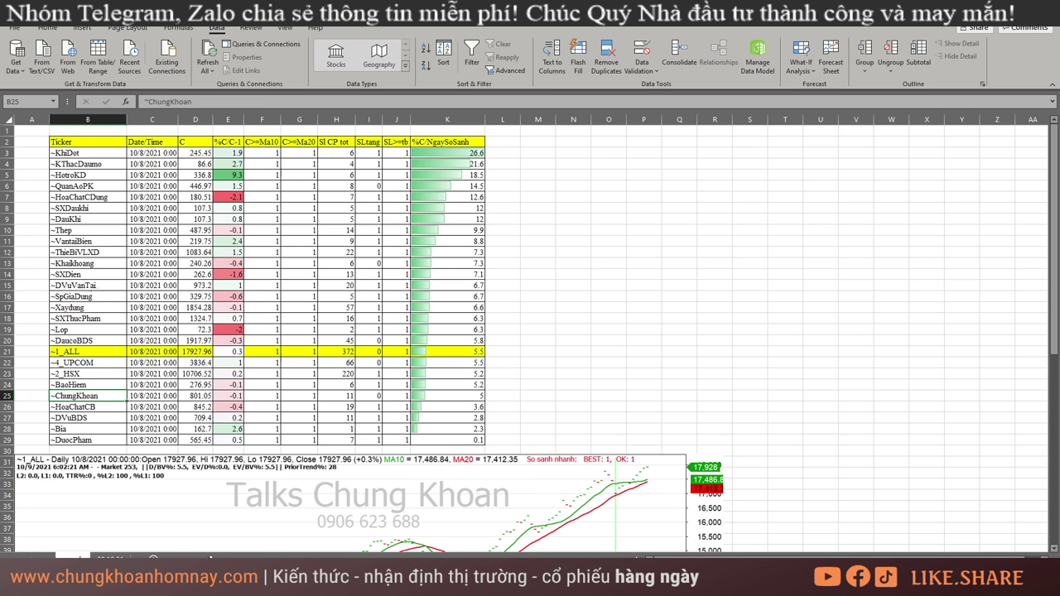
{"action": "key", "text": "alt+Tab"}
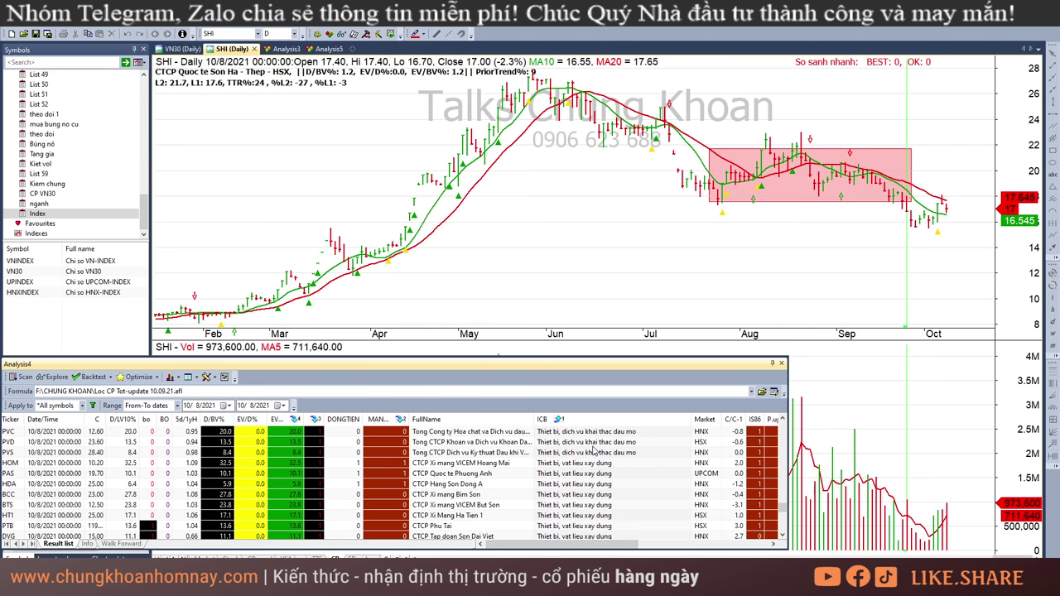
- Find the Cong ty bao hiem industry rows in the exploration results, open the MIG chart and inspect its 10/8/2021 bar
{"action": "scroll", "coordinate": [600, 476], "scroll_direction": "up", "scroll_amount": 4}
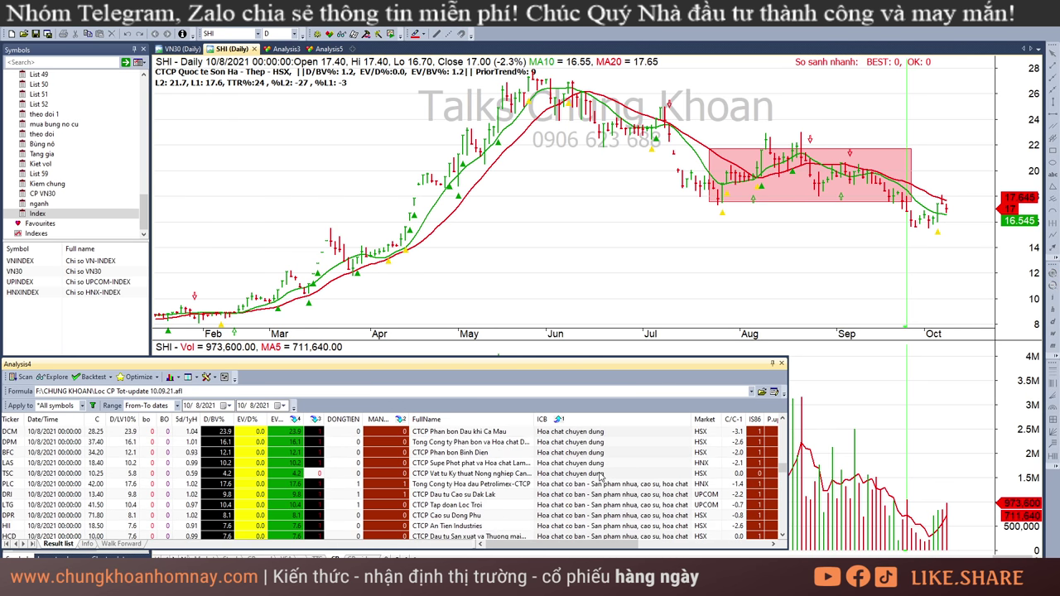
{"action": "scroll", "coordinate": [600, 476], "scroll_direction": "up", "scroll_amount": 4}
{"action": "scroll", "coordinate": [600, 476], "scroll_direction": "up", "scroll_amount": 4}
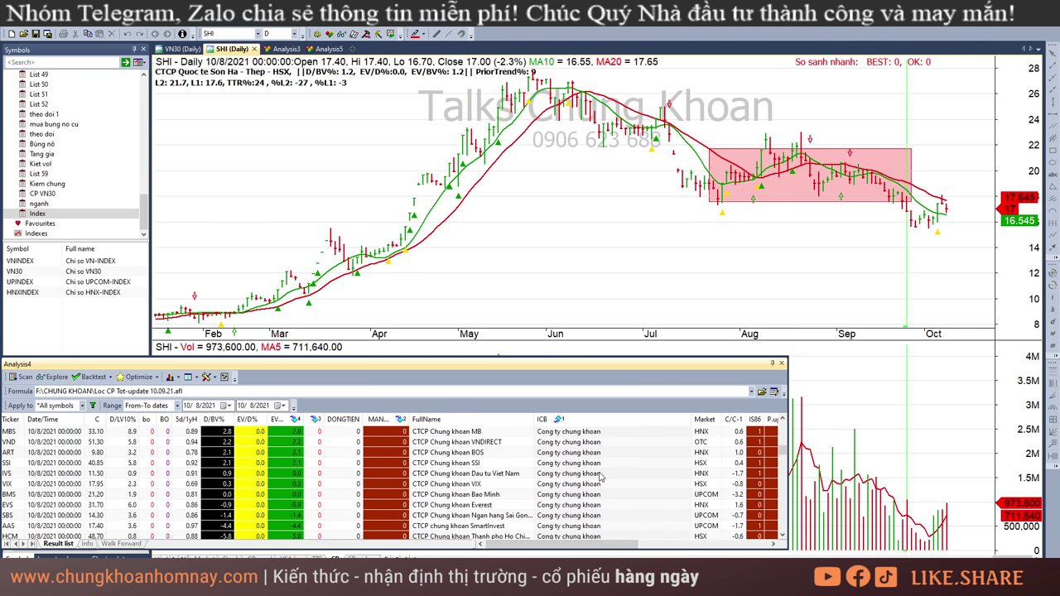
{"action": "scroll", "coordinate": [601, 477], "scroll_direction": "up", "scroll_amount": 6}
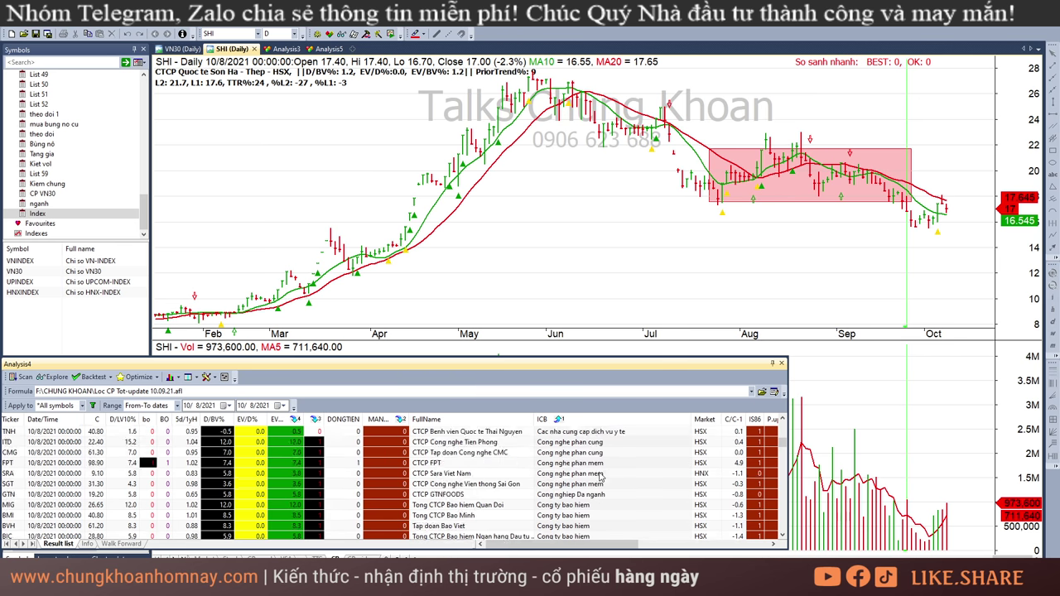
{"action": "scroll", "coordinate": [600, 476], "scroll_direction": "up", "scroll_amount": 4}
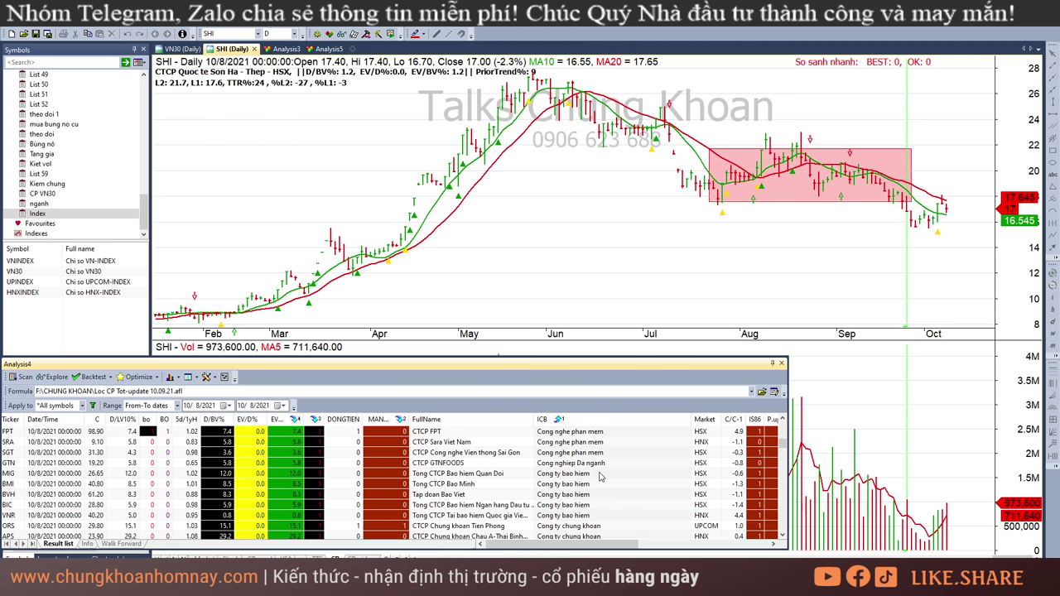
{"action": "left_click", "coordinate": [596, 488]}
{"action": "left_click", "coordinate": [613, 473]}
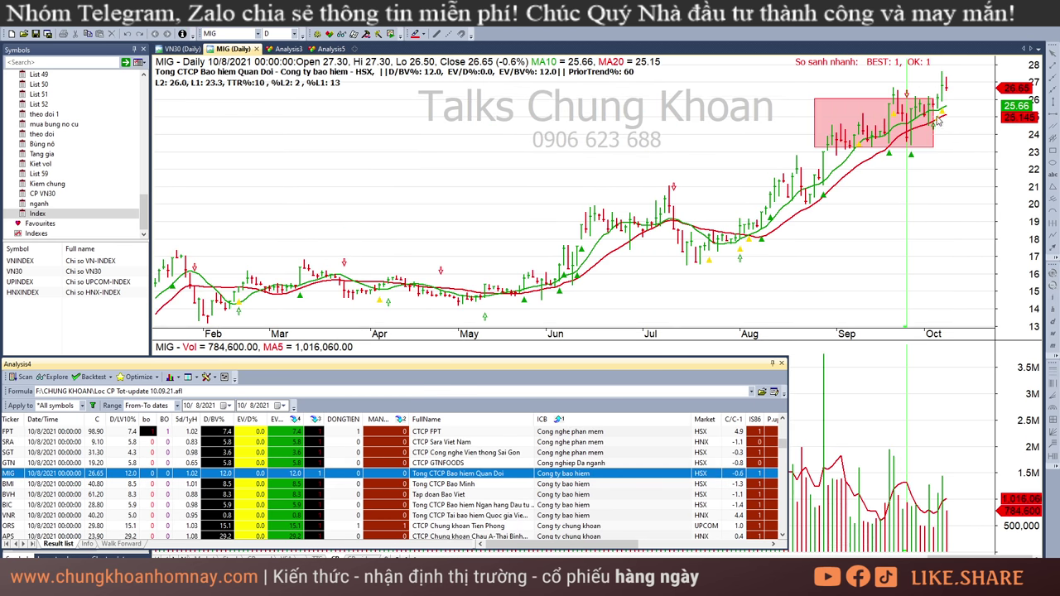
{"action": "left_click", "coordinate": [943, 176]}
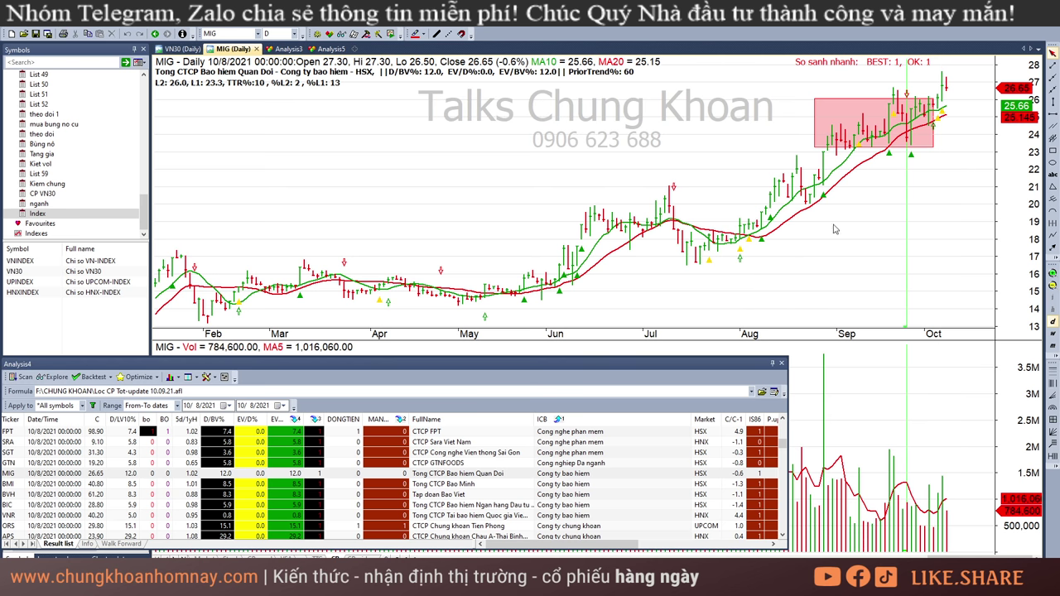
- Open the BMI chart from the Cong ty bao hiem rows and inspect its bars of 9/7, 9/16 and 10/8/2021
{"action": "left_click", "coordinate": [515, 485]}
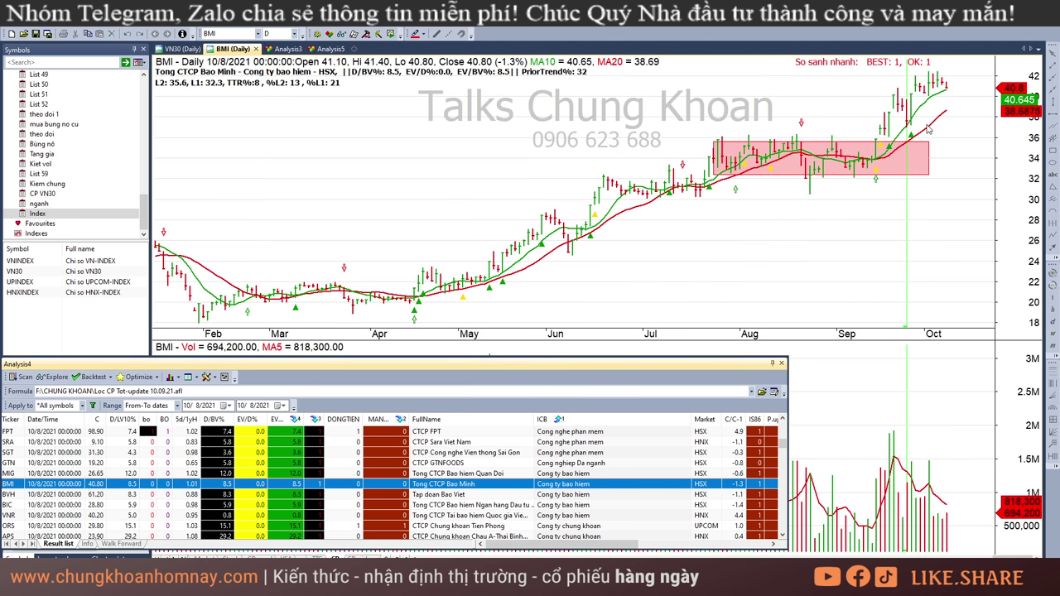
{"action": "left_click_drag", "start_coordinate": [865, 290], "coordinate": [846, 298]}
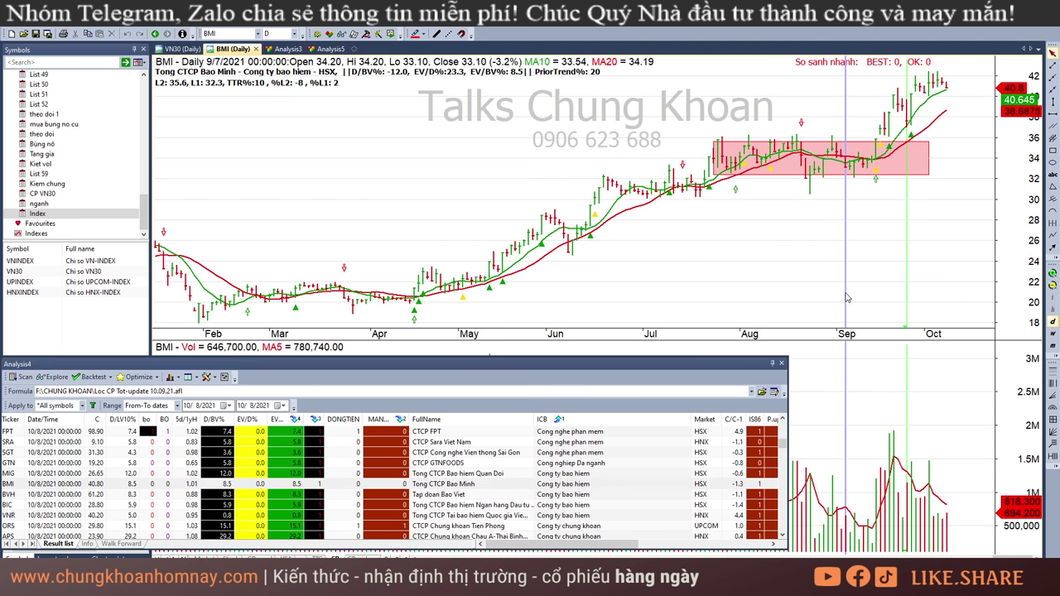
{"action": "left_click", "coordinate": [875, 206]}
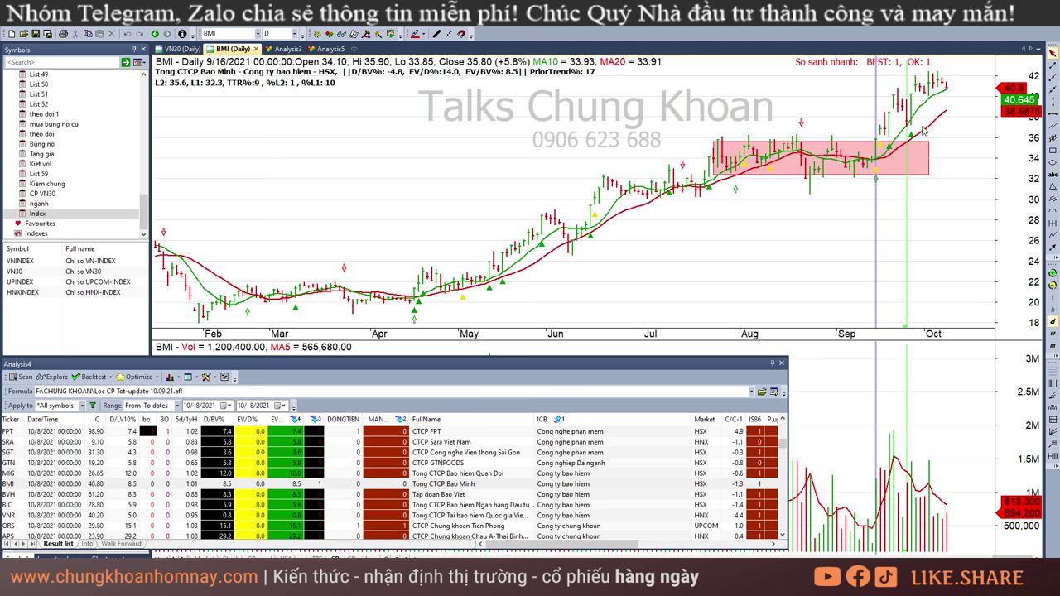
{"action": "left_click", "coordinate": [987, 204]}
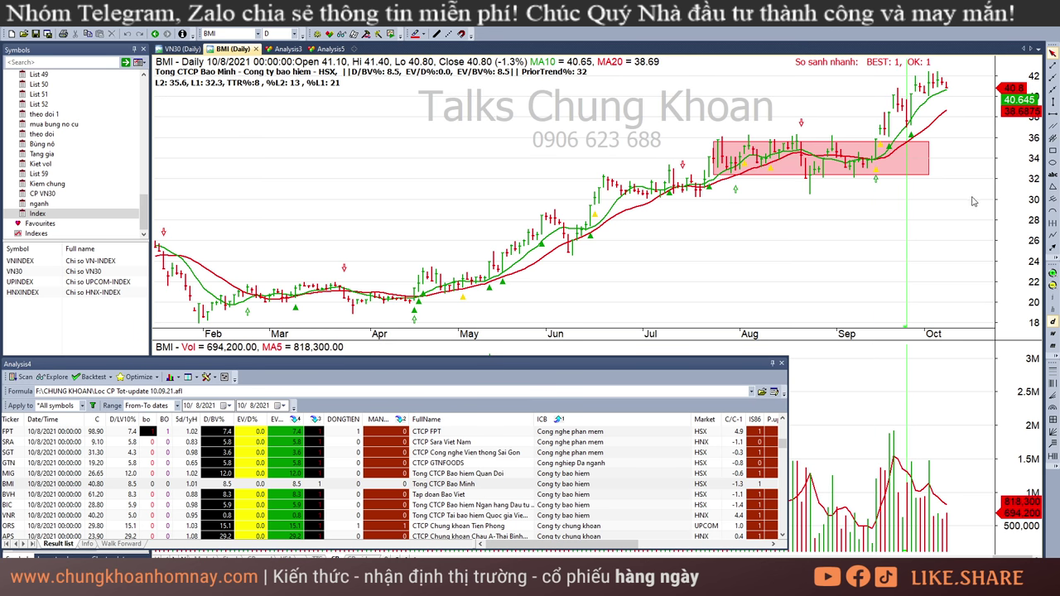
- Go through BMI's bars of 9/17, 9/20 and 9/27/2021 and return to the 9/16/2021 bar
{"action": "left_click", "coordinate": [887, 208]}
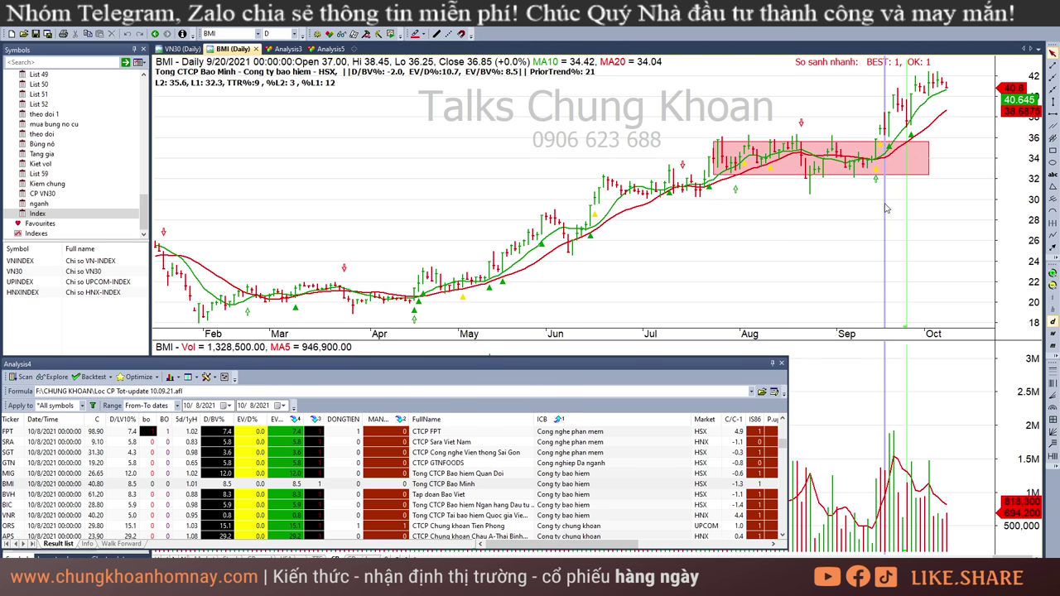
{"action": "left_click", "coordinate": [906, 204]}
{"action": "left_click", "coordinate": [886, 213]}
{"action": "left_click", "coordinate": [882, 207]}
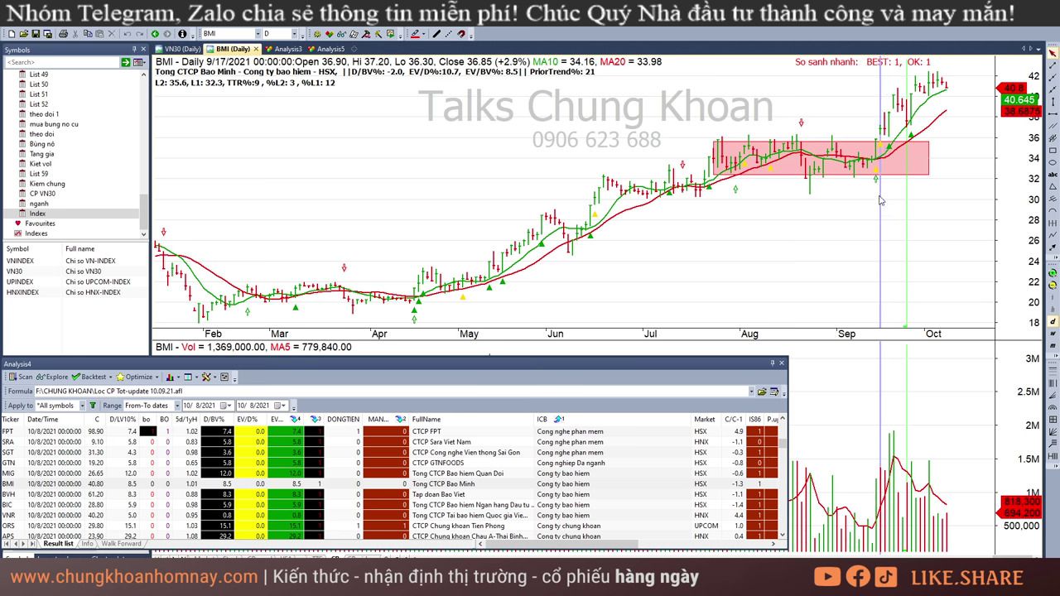
{"action": "left_click", "coordinate": [891, 197]}
{"action": "left_click", "coordinate": [907, 187]}
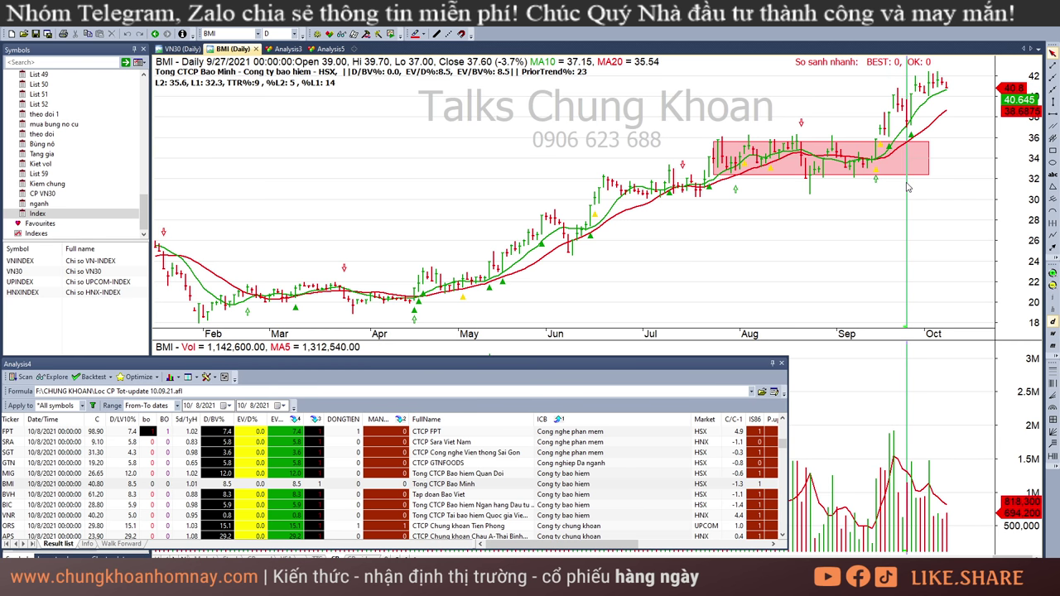
{"action": "left_click", "coordinate": [903, 194]}
{"action": "left_click", "coordinate": [908, 194]}
{"action": "left_click", "coordinate": [859, 207]}
{"action": "left_click", "coordinate": [878, 212]}
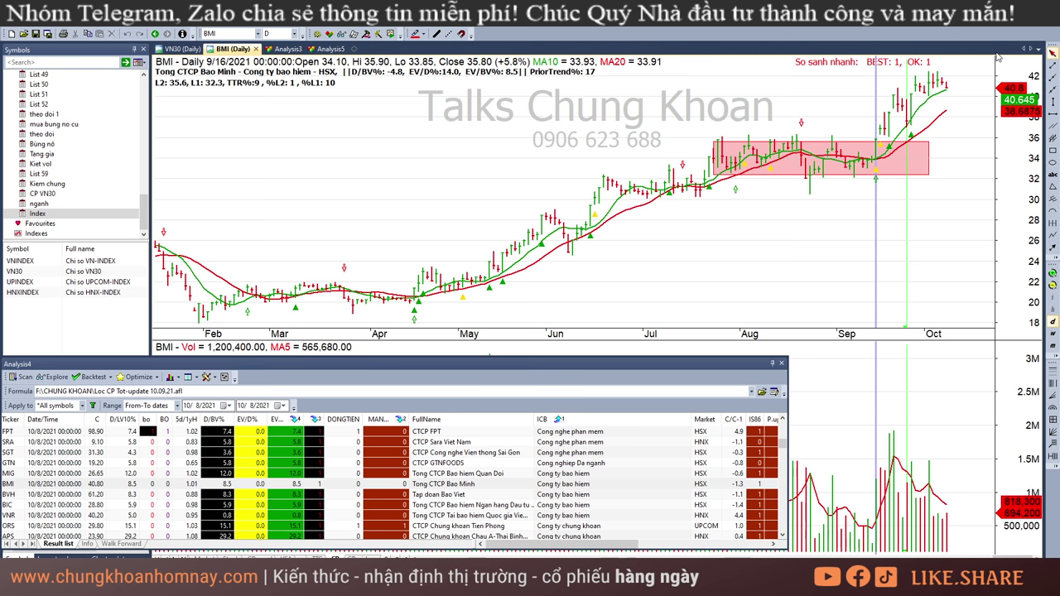
- Open the BVH chart from the Cong ty bao hiem rows and inspect its 10/8/2021 bar
{"action": "left_click", "coordinate": [504, 495]}
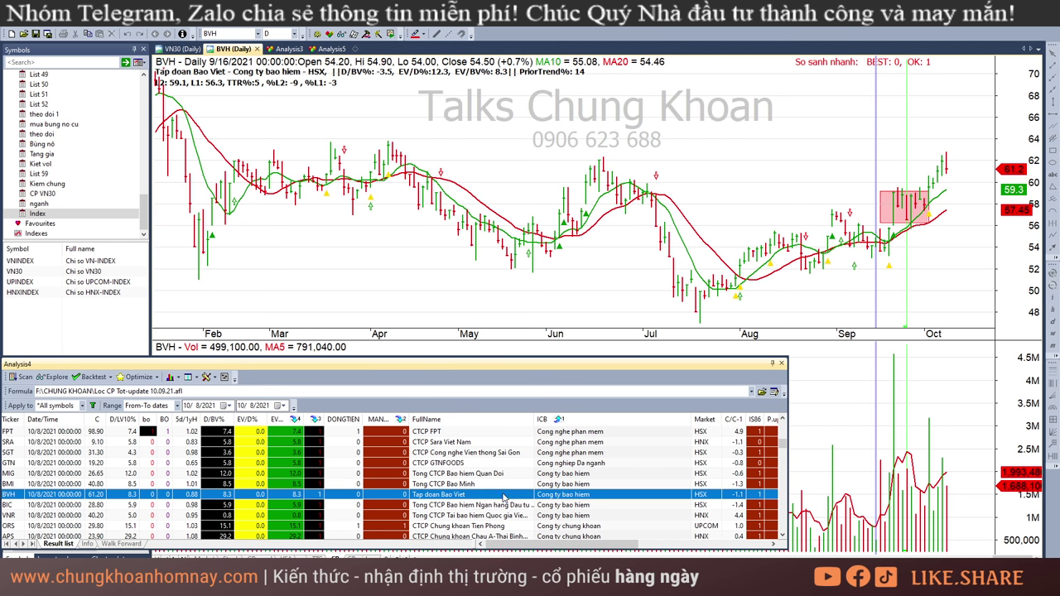
{"action": "left_click", "coordinate": [978, 229]}
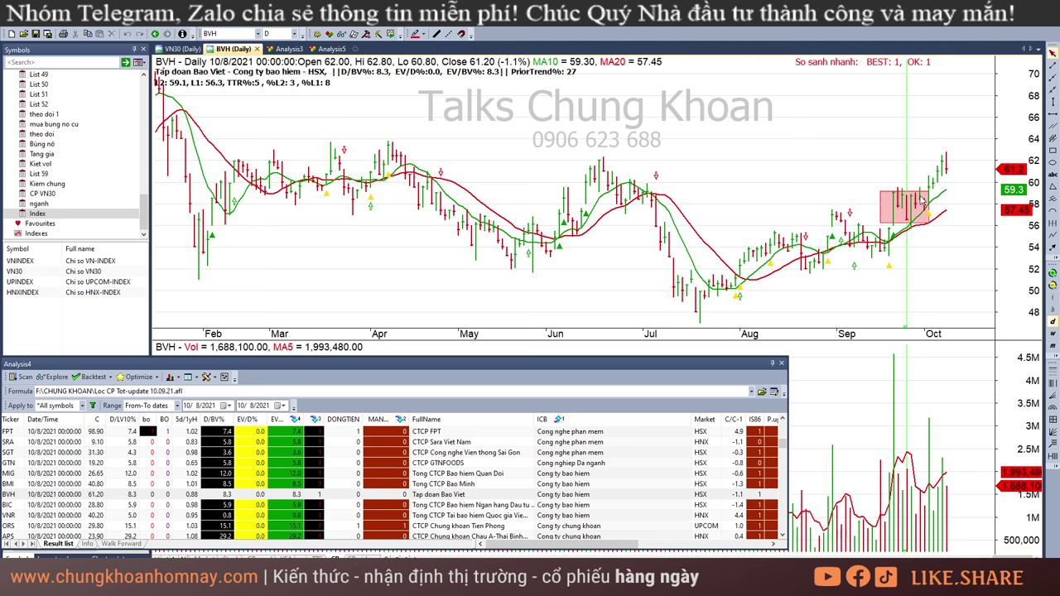
- Draw a rectangle on the BVH chart from early April to October 2021, covering prices of about 60 to 63
{"action": "left_click", "coordinate": [1052, 150]}
{"action": "left_click_drag", "start_coordinate": [392, 152], "coordinate": [964, 185]}
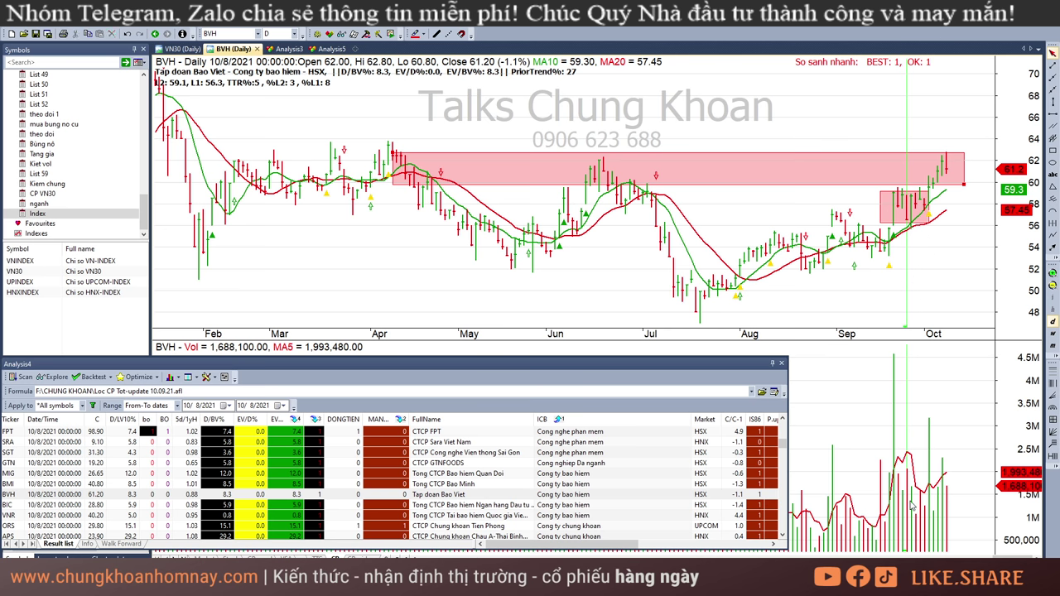
- Compare the price and volume of BVH's bars of 10/7 and 10/8/2021
{"action": "left_click_drag", "start_coordinate": [920, 507], "coordinate": [944, 496]}
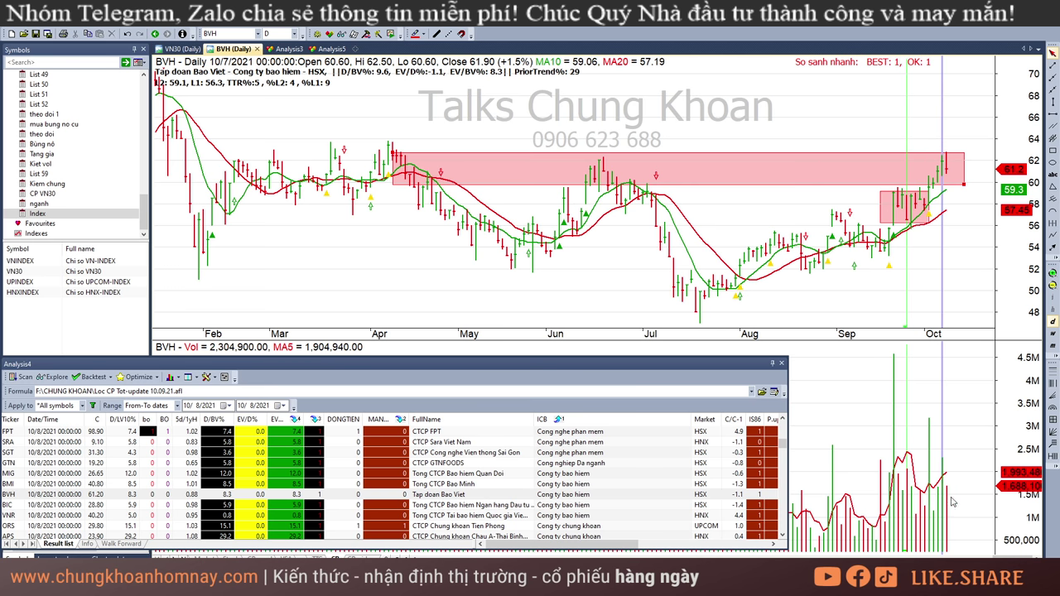
{"action": "left_click", "coordinate": [949, 493]}
{"action": "left_click", "coordinate": [943, 490]}
{"action": "left_click", "coordinate": [949, 145]}
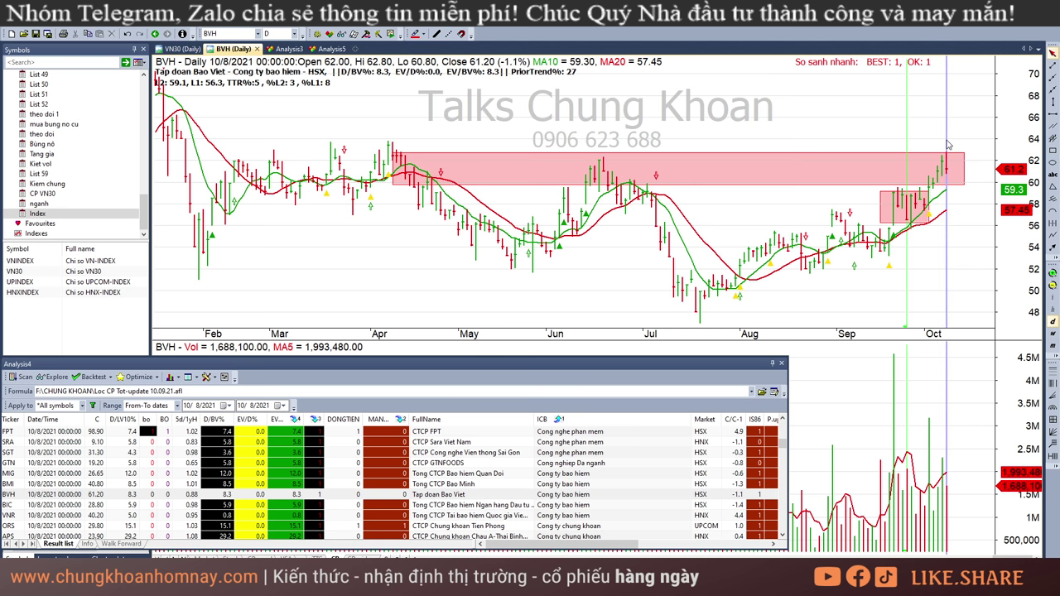
{"action": "left_click", "coordinate": [942, 143]}
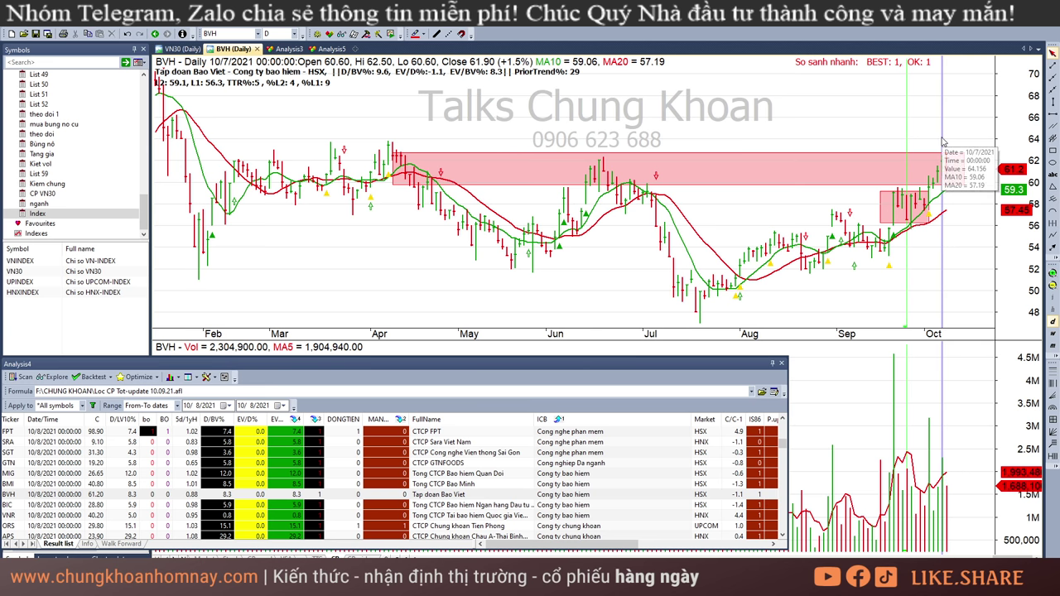
{"action": "left_click", "coordinate": [953, 521]}
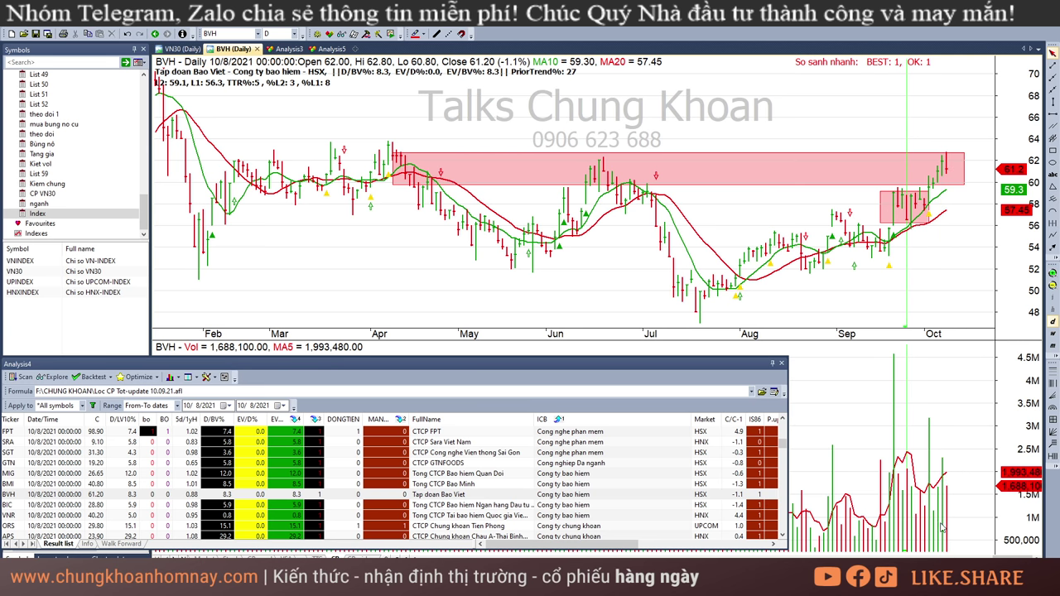
- Delete the long rectangle spanning April to October from the BVH chart
{"action": "left_click", "coordinate": [962, 153]}
{"action": "key", "text": "Delete"}
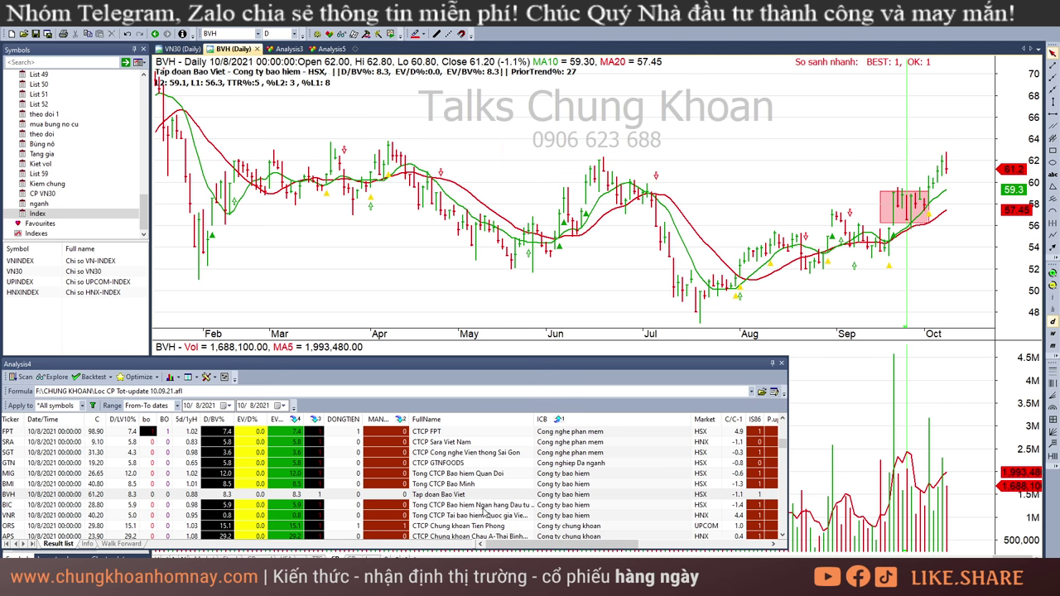
- Open the BIC chart from the Cong ty bao hiem rows and inspect its bars of 10/1, 9/29, 9/21, 10/8 and 9/24/2021
{"action": "left_click", "coordinate": [483, 506]}
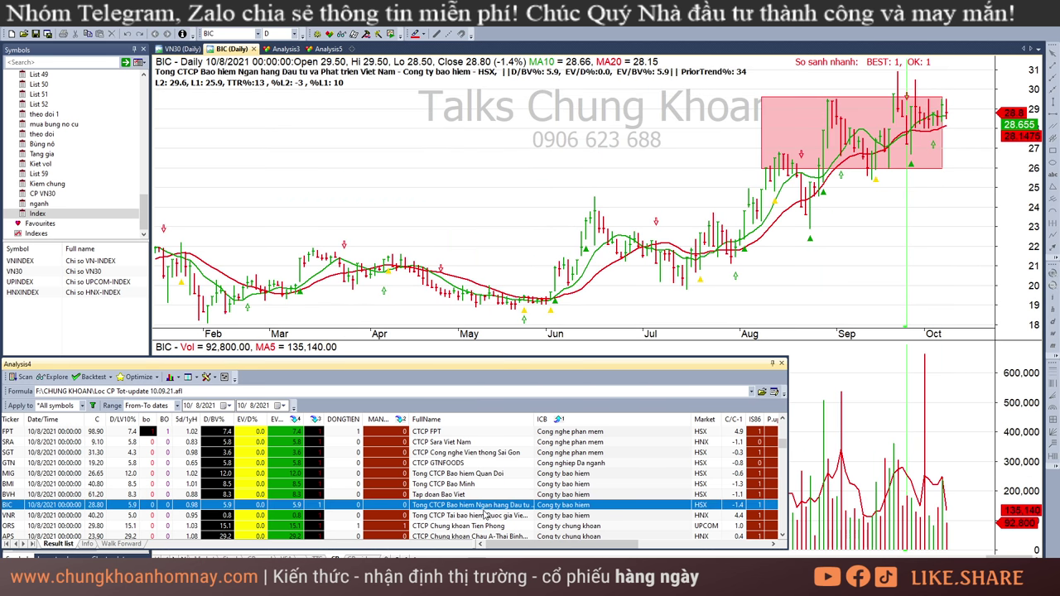
{"action": "left_click", "coordinate": [926, 470]}
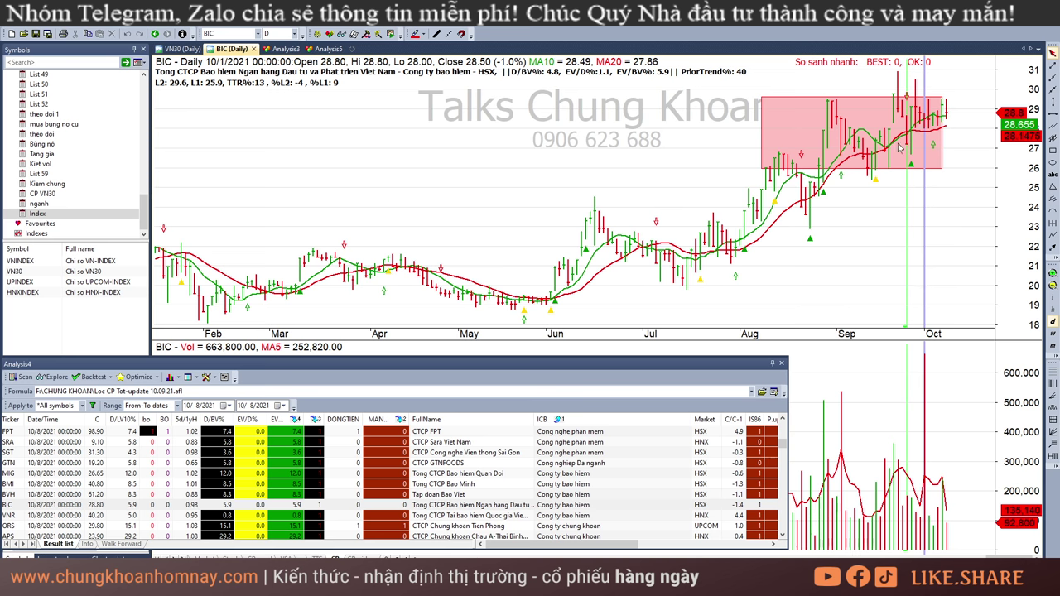
{"action": "left_click", "coordinate": [899, 88]}
{"action": "left_click", "coordinate": [916, 98]}
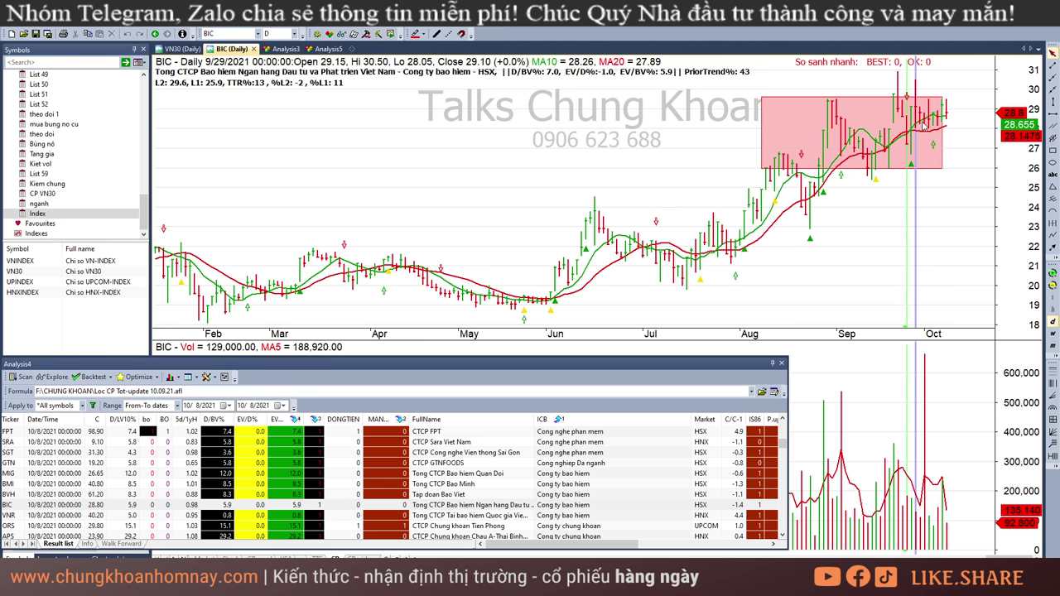
{"action": "left_click", "coordinate": [893, 488]}
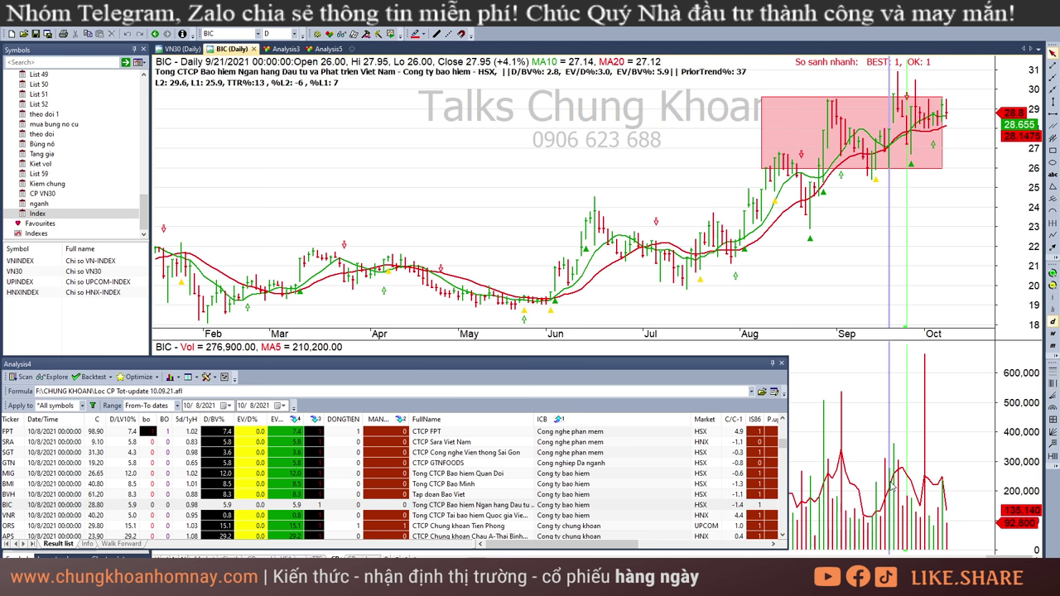
{"action": "left_click", "coordinate": [942, 512]}
{"action": "left_click", "coordinate": [957, 517]}
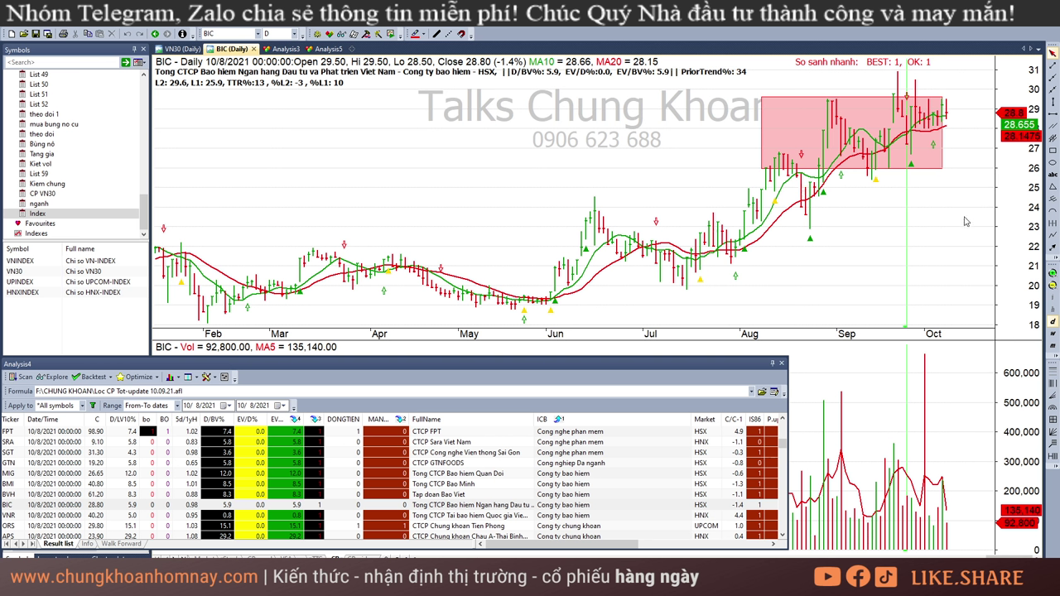
{"action": "left_click", "coordinate": [949, 237]}
{"action": "left_click", "coordinate": [908, 233]}
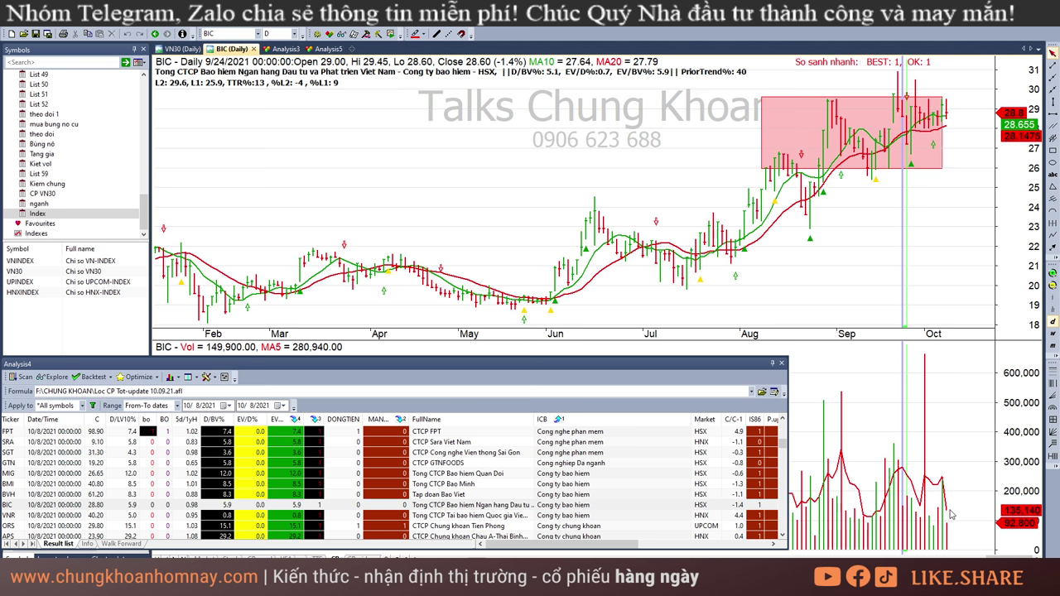